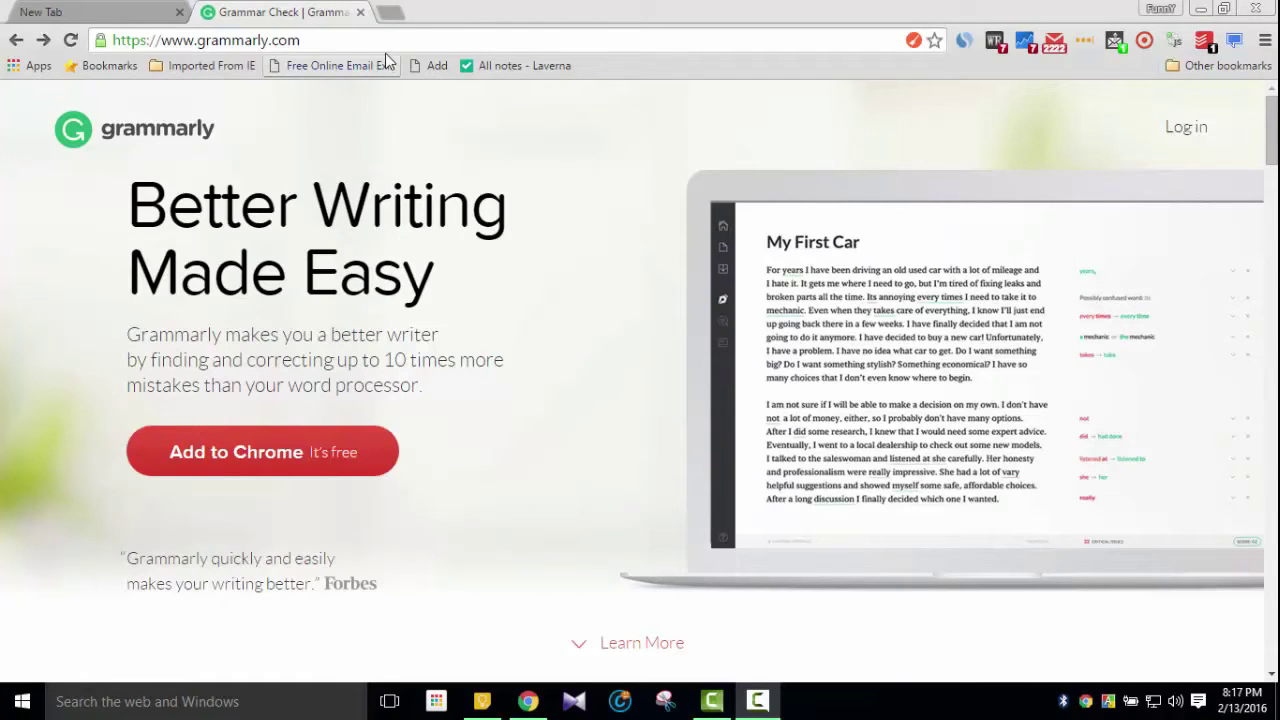
pyautogui.click(313, 42)
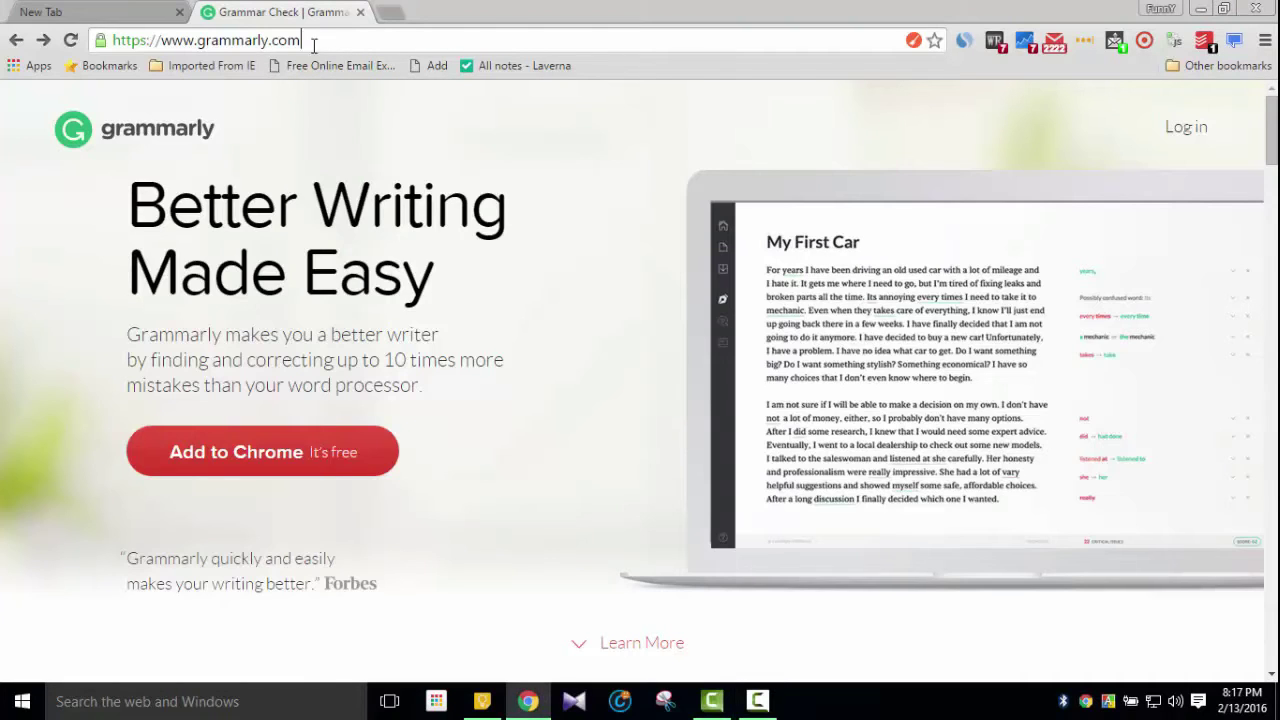
pyautogui.hotkey('shift', 'Left')
pyautogui.hotkey('shift', 'Left')
pyautogui.hotkey('shift', 'Left')
pyautogui.hotkey('shift', 'Left')
pyautogui.hotkey('shift', 'Left')
pyautogui.hotkey('shift', 'Left')
pyautogui.hotkey('shift', 'Left')
pyautogui.hotkey('shift', 'Left')
pyautogui.hotkey('shift', 'Left')
pyautogui.hotkey('shift', 'Left')
pyautogui.hotkey('shift', 'Left')
pyautogui.hotkey('shift', 'Left')
pyautogui.hotkey('shift', 'Left')
pyautogui.hotkey('shift', 'Left')
pyautogui.hotkey('shift', 'Left')
pyautogui.hotkey('shift', 'Left')
pyautogui.hotkey('shift', 'Left')
pyautogui.click(583, 168)
pyautogui.scroll(-3, 612, 298)
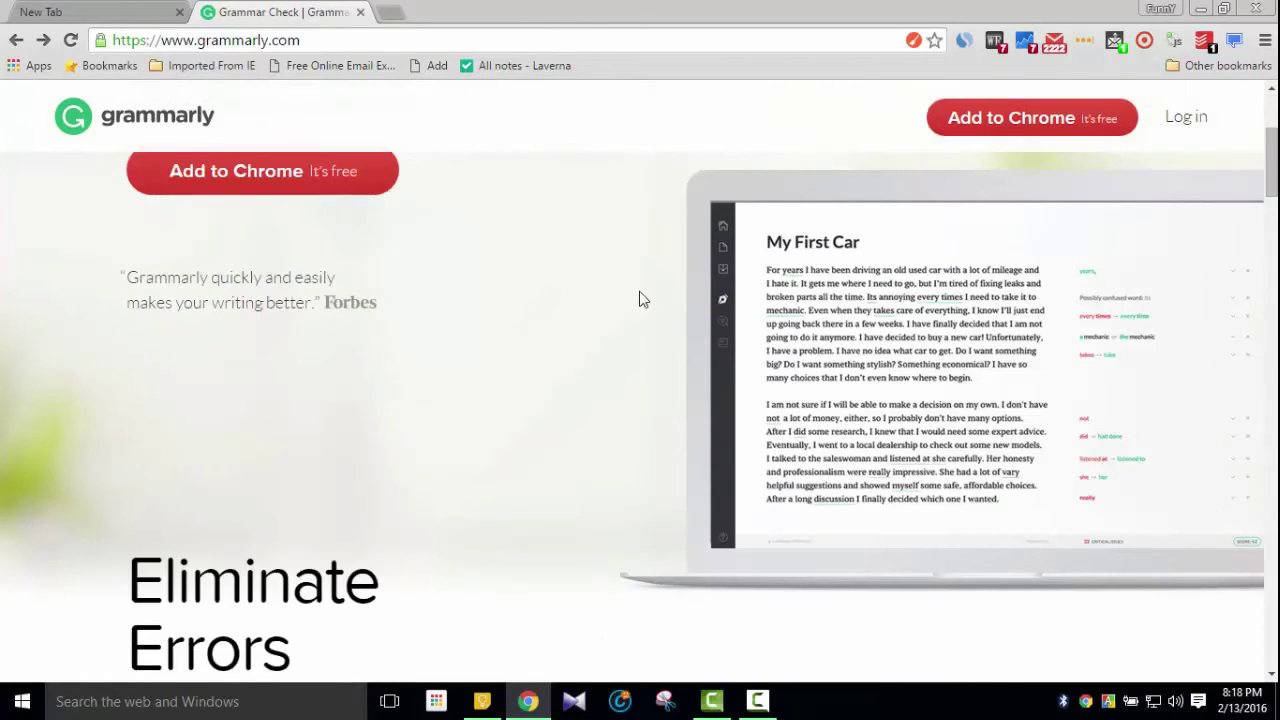
pyautogui.scroll(3, 640, 297)
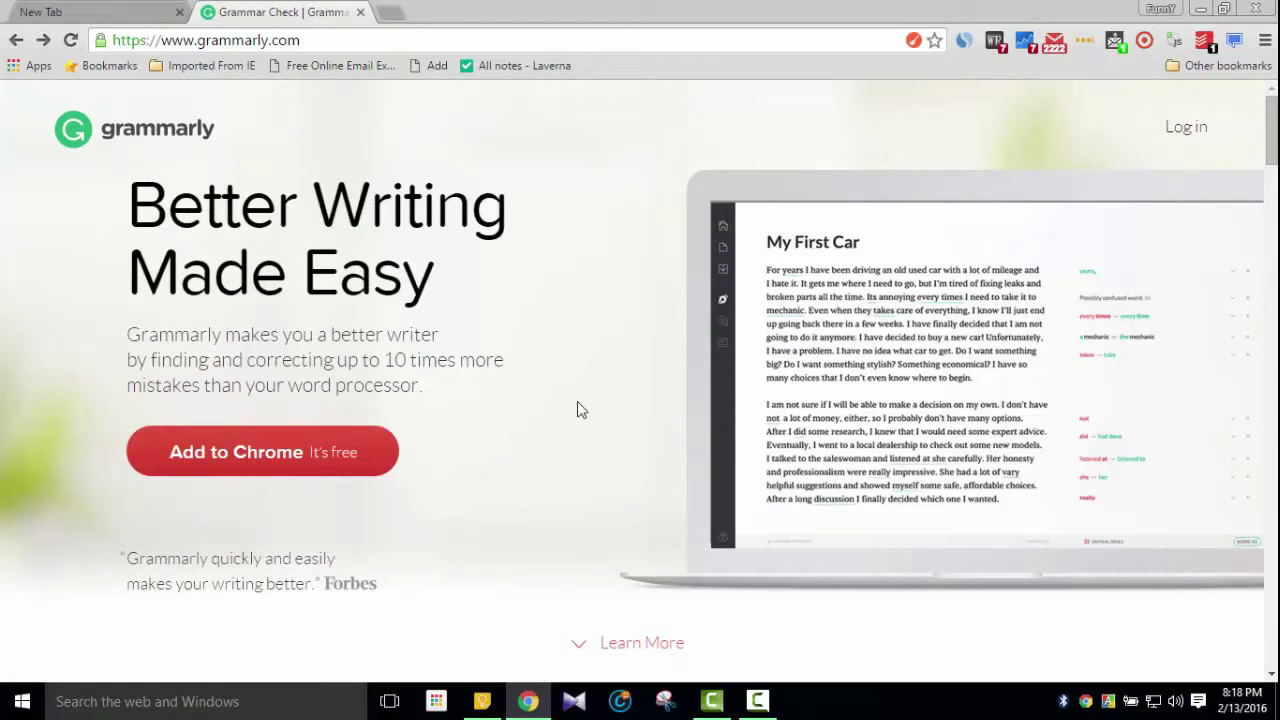
pyautogui.scroll(-3, 600, 409)
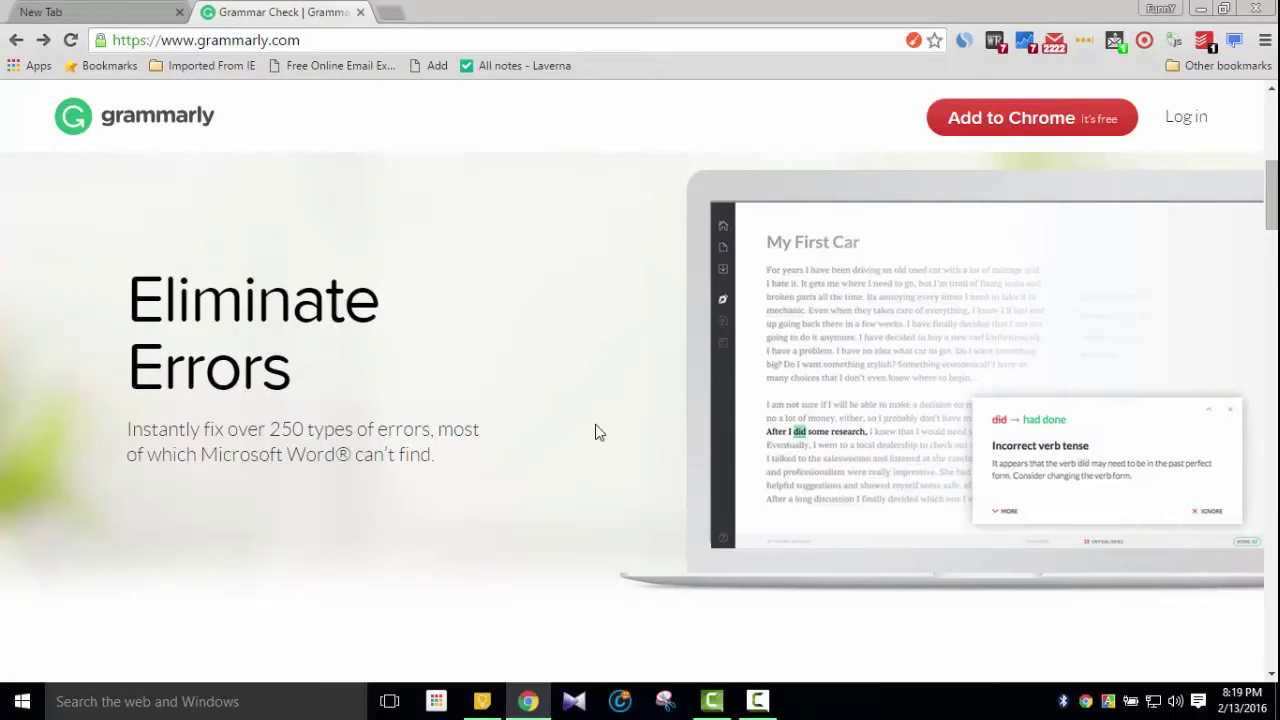
pyautogui.scroll(-5, 608, 348)
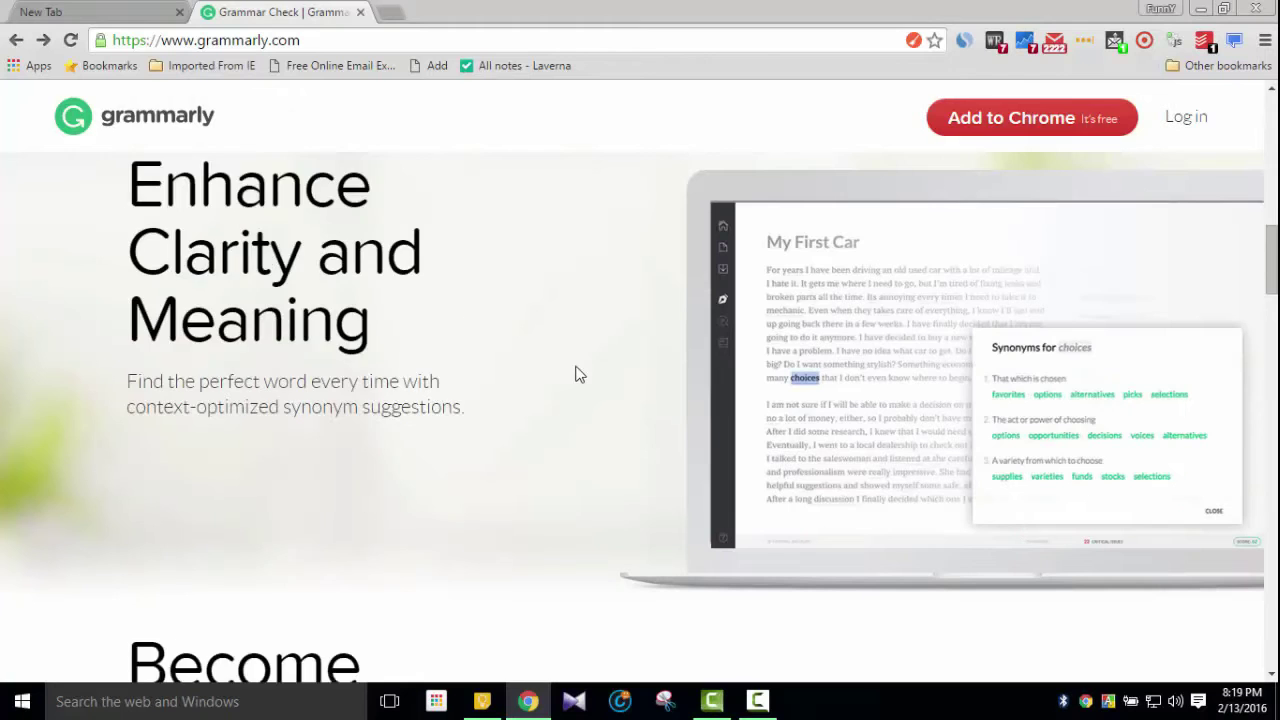
pyautogui.scroll(1, 600, 374)
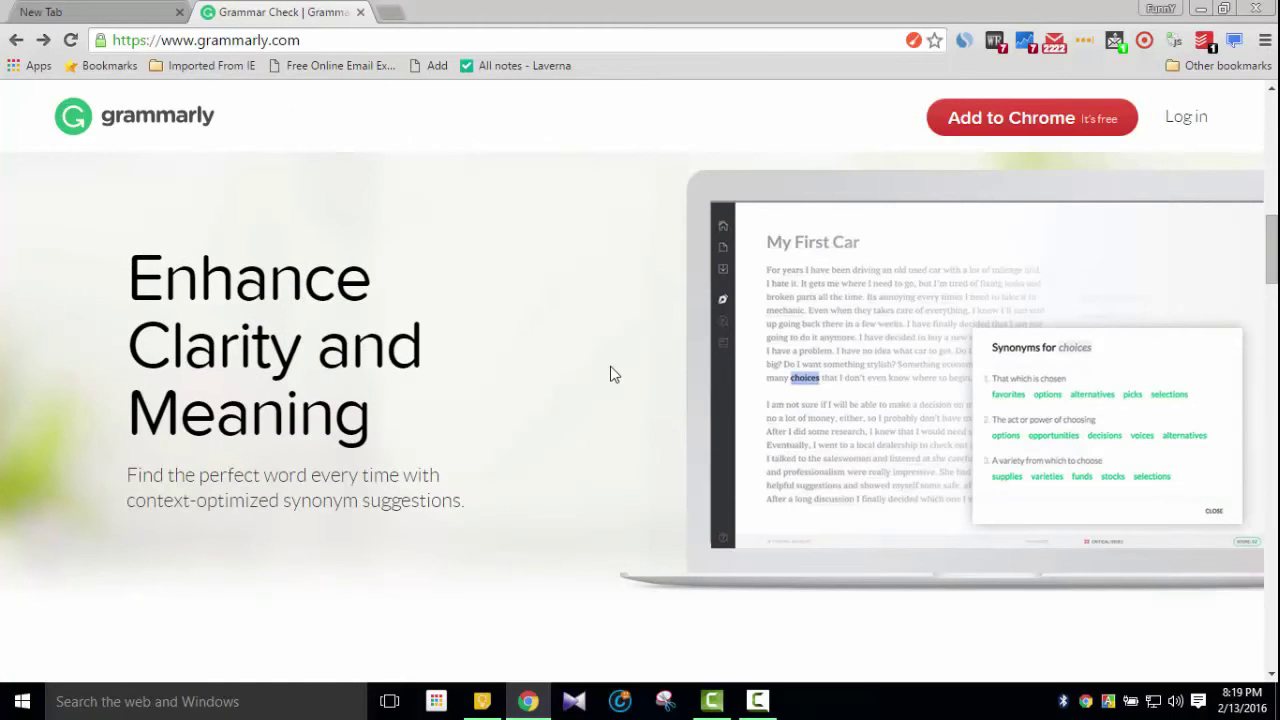
pyautogui.scroll(-3, 627, 363)
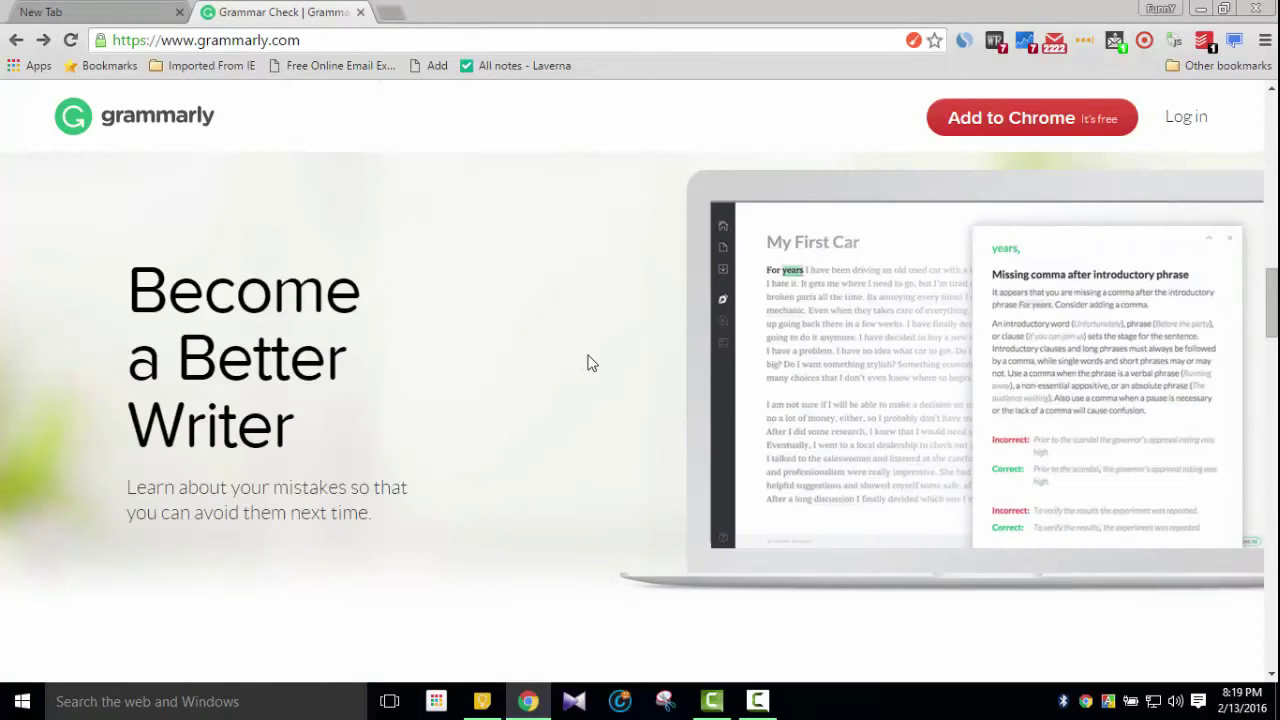
pyautogui.scroll(-3, 589, 363)
pyautogui.scroll(-2, 540, 360)
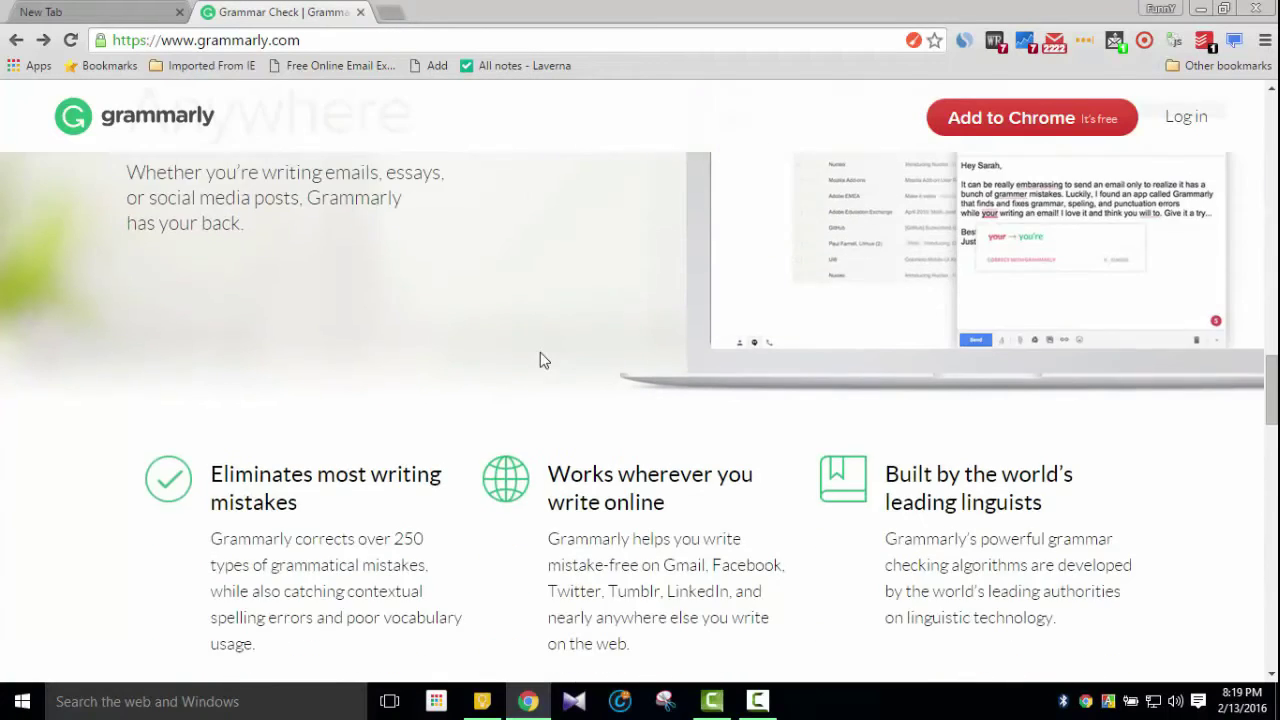
pyautogui.scroll(-2, 540, 360)
pyautogui.scroll(4, 530, 360)
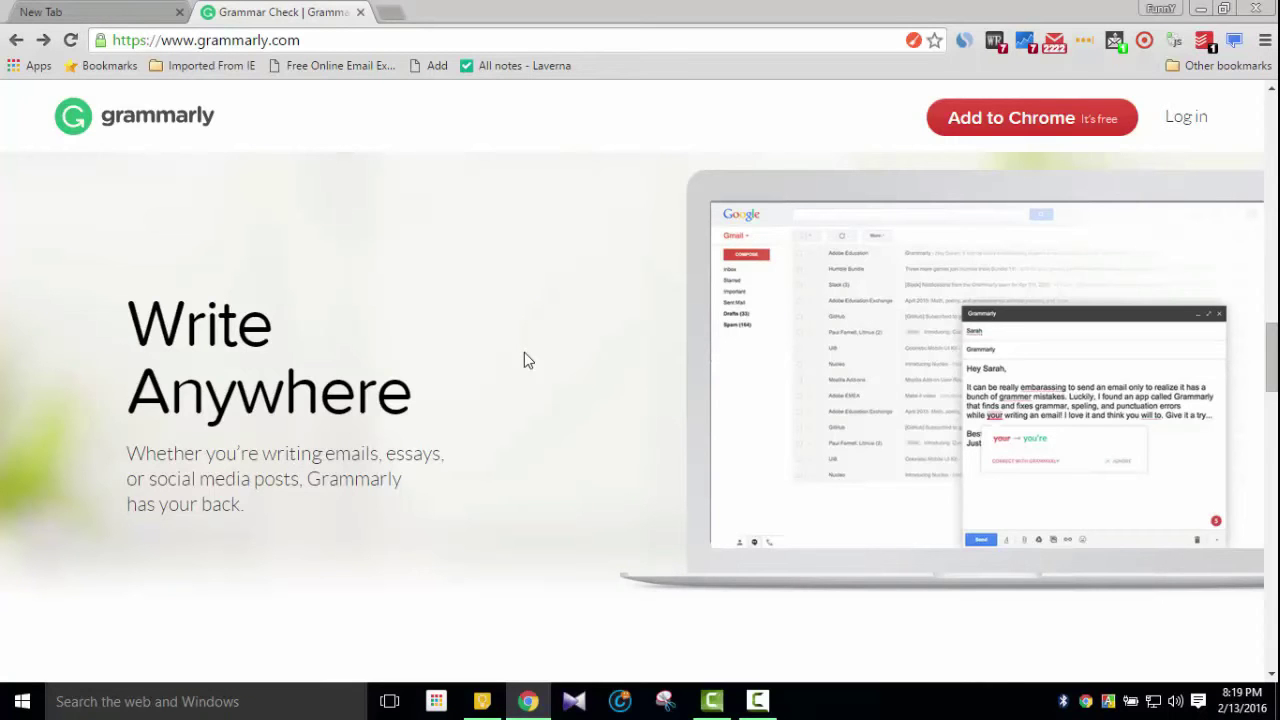
pyautogui.scroll(-5, 528, 405)
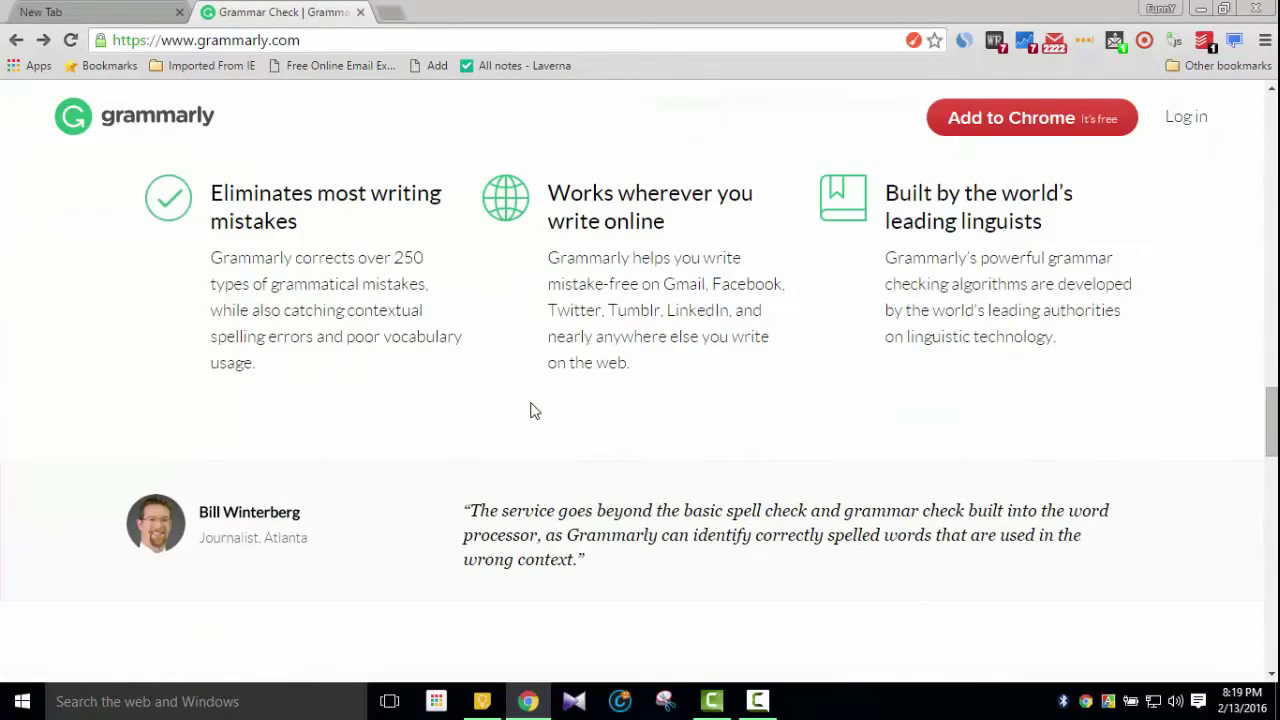
pyautogui.scroll(-10, 531, 410)
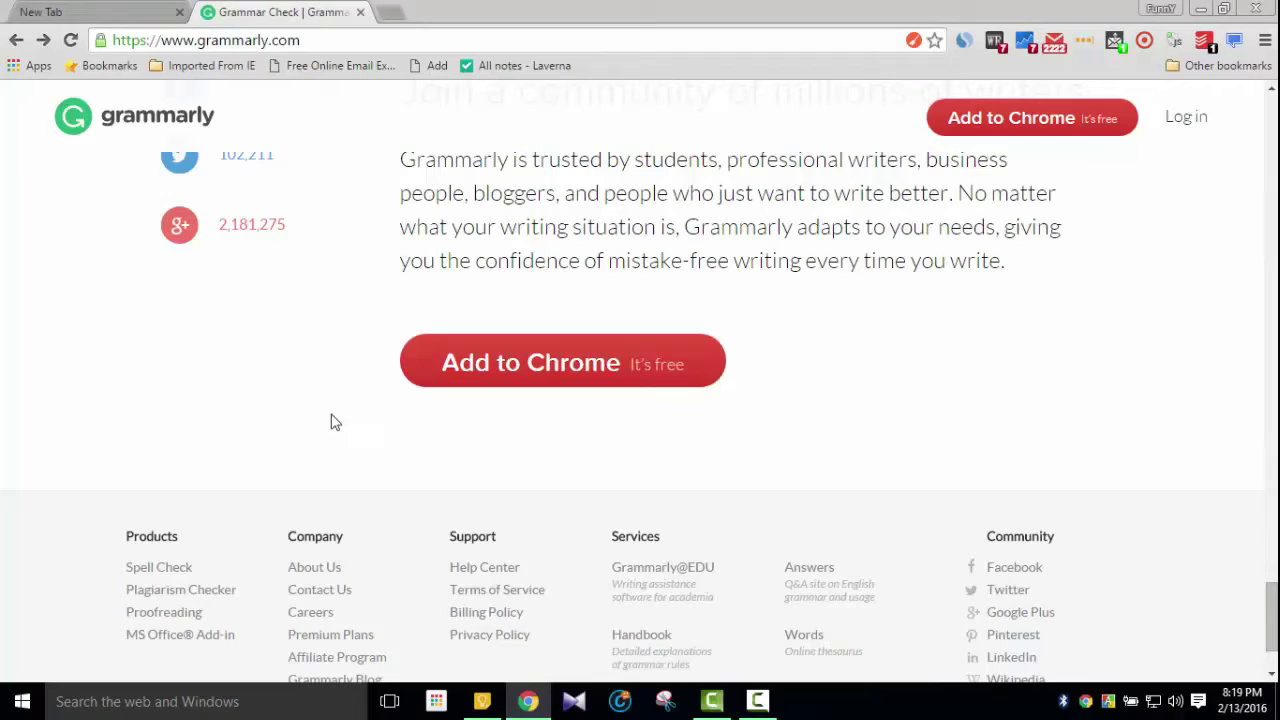
pyautogui.scroll(15, 421, 404)
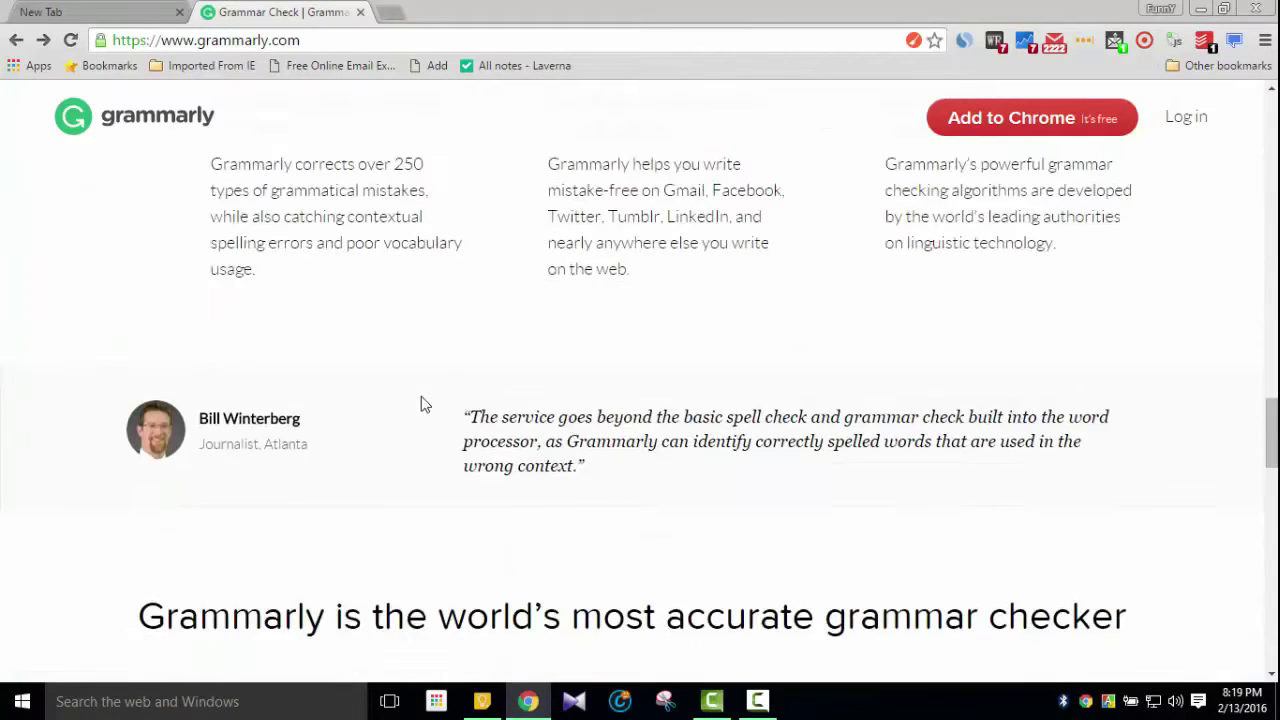
pyautogui.scroll(10, 421, 404)
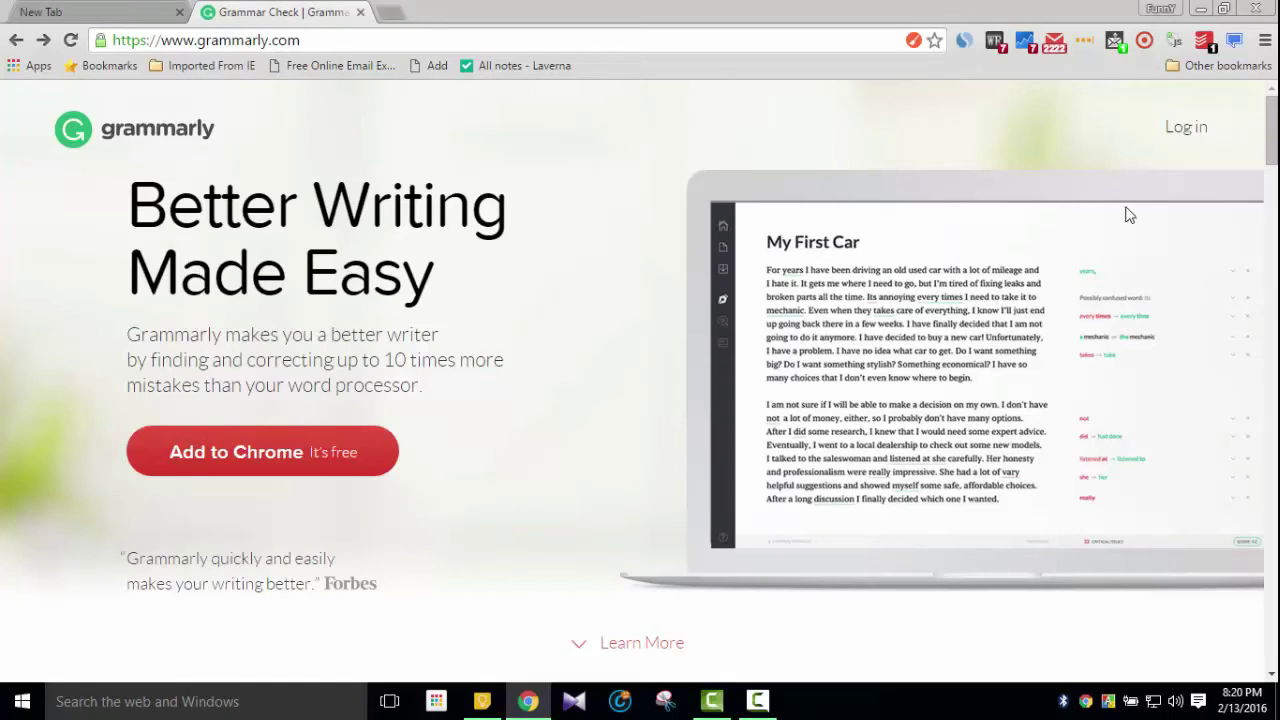
# Log in to Grammarly with the account e-mail and password, re-entering the password after the error
pyautogui.click(1184, 144)
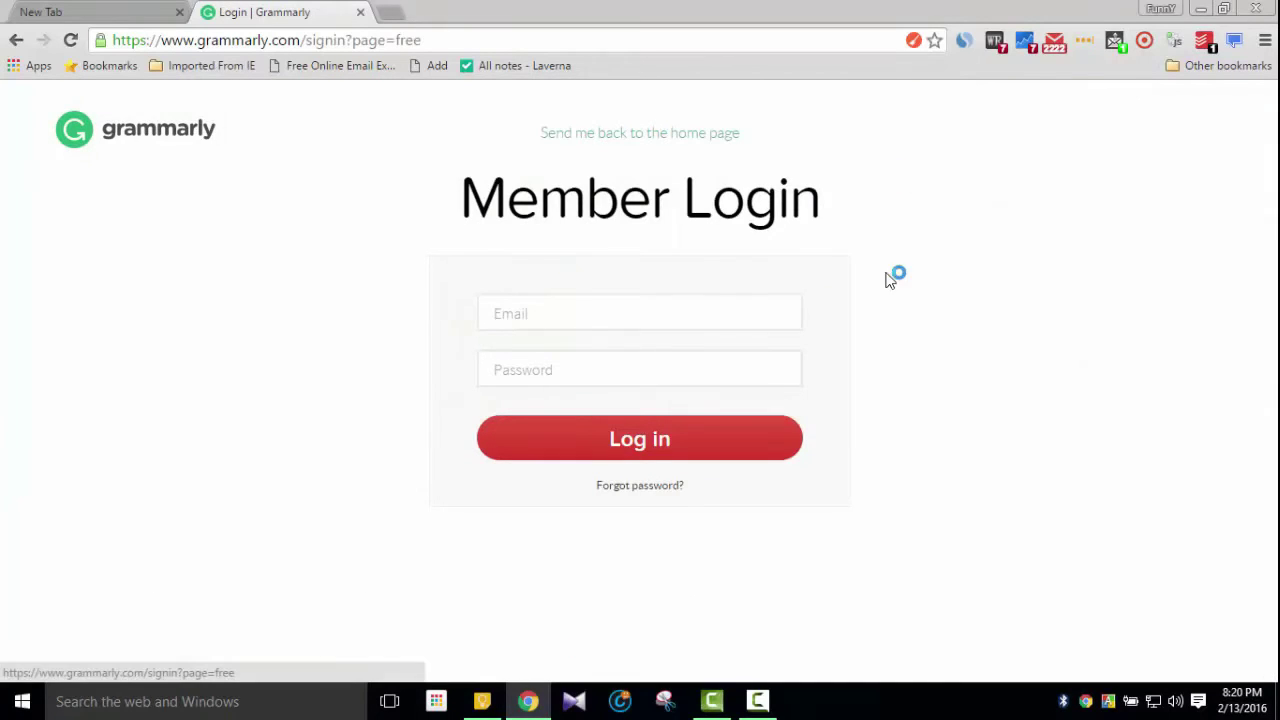
pyautogui.click(595, 304)
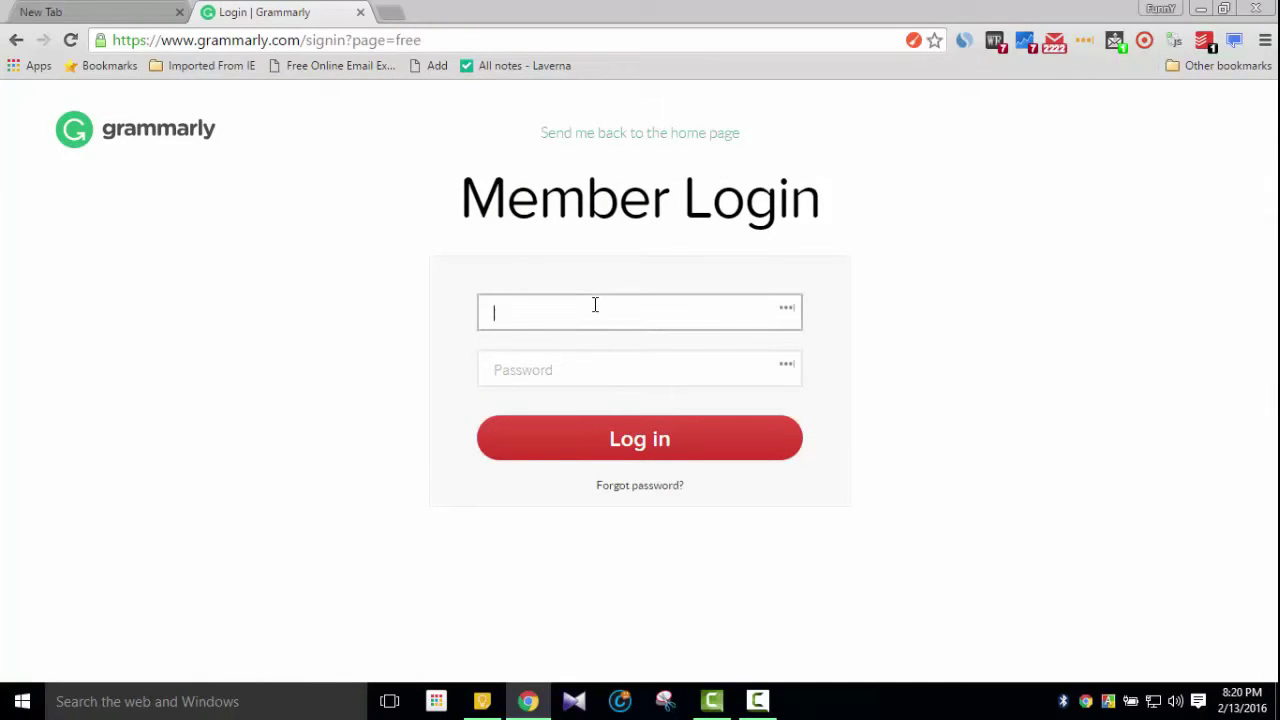
pyautogui.hotkey('ctrl', 'v')
pyautogui.click(619, 367)
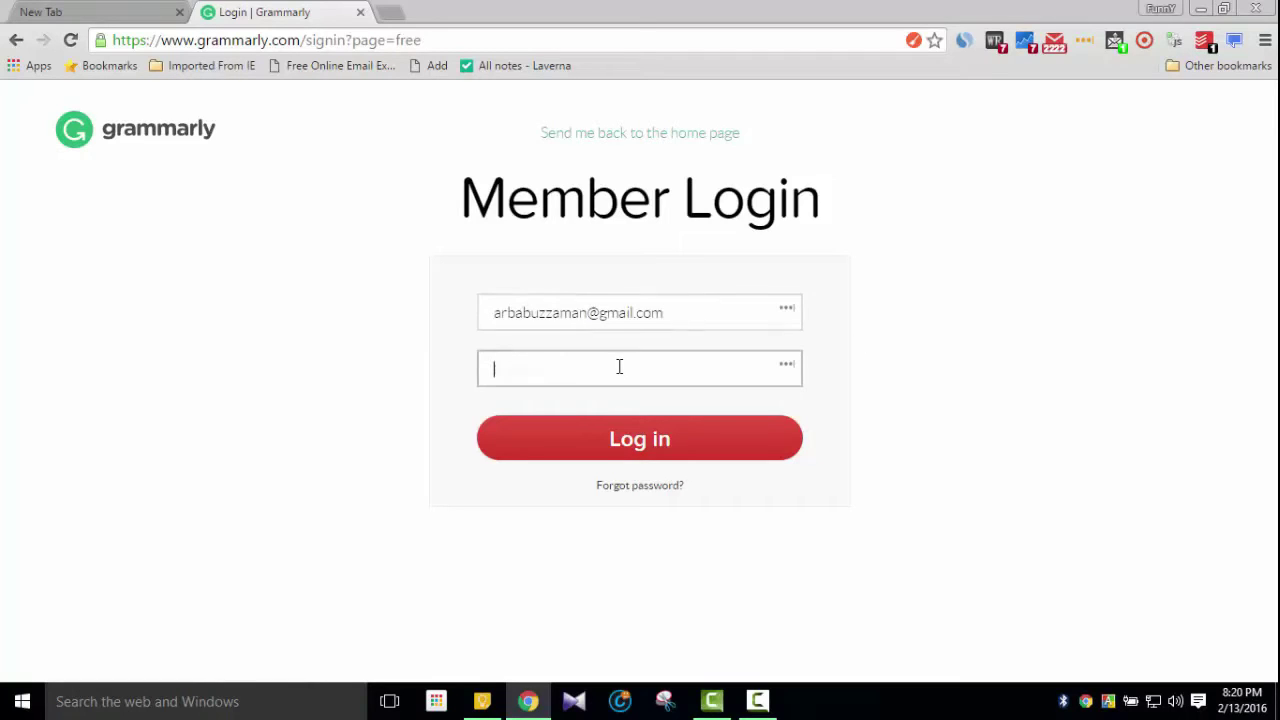
pyautogui.write('••')
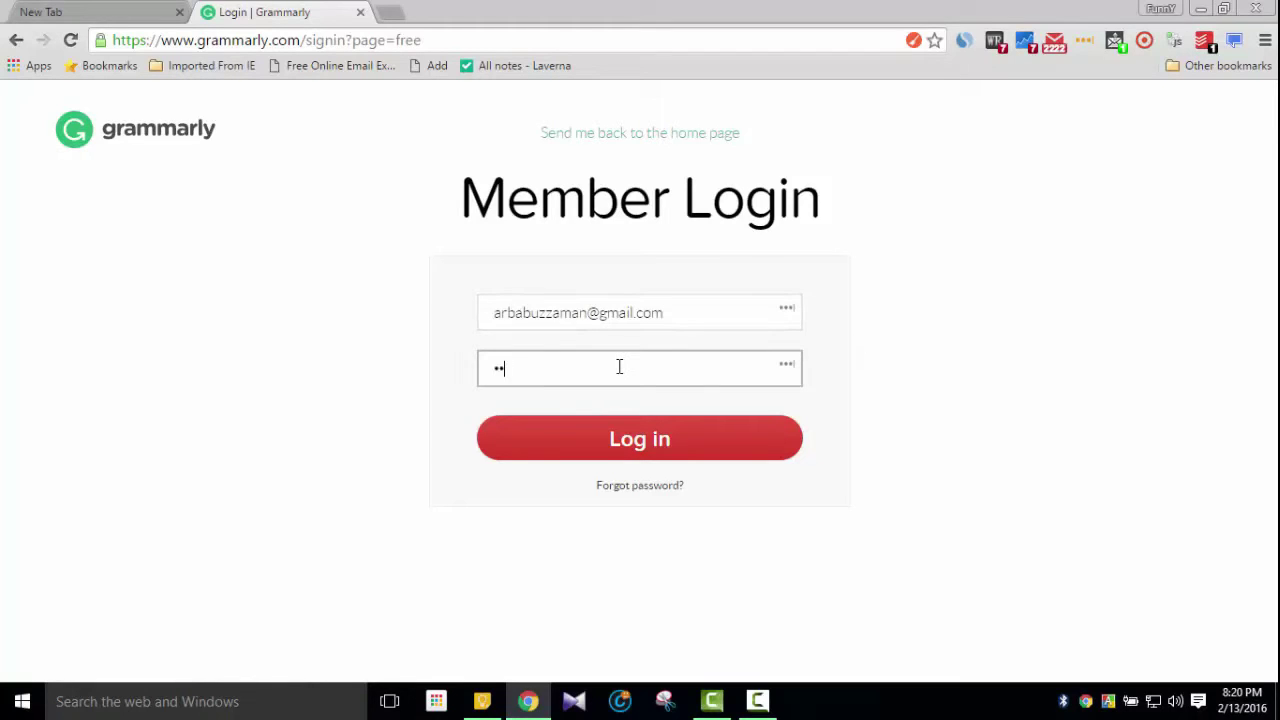
pyautogui.write('•••••••')
pyautogui.press('Return')
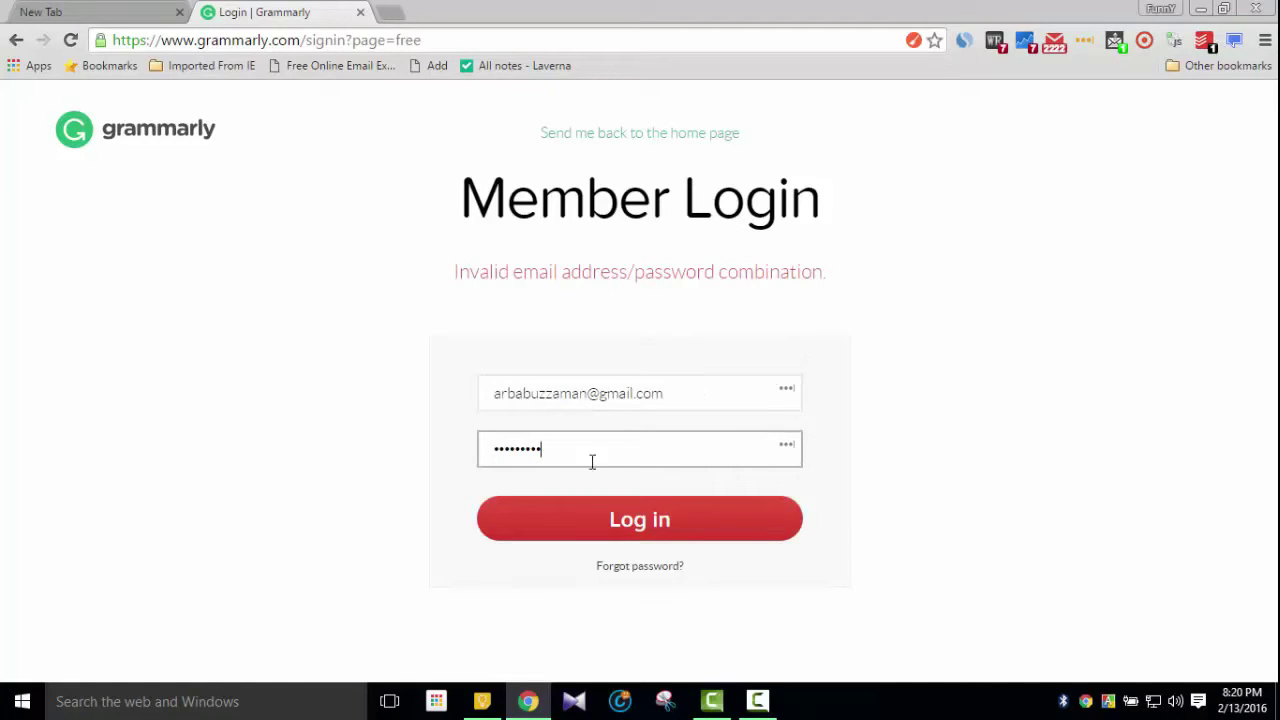
pyautogui.press('BackSpace')
pyautogui.press('BackSpace')
pyautogui.press('BackSpace')
pyautogui.press('BackSpace')
pyautogui.press('BackSpace')
pyautogui.press('BackSpace')
pyautogui.press('BackSpace')
pyautogui.press('BackSpace')
pyautogui.press('BackSpace')
pyautogui.write('••••••••••')
pyautogui.press('Return')
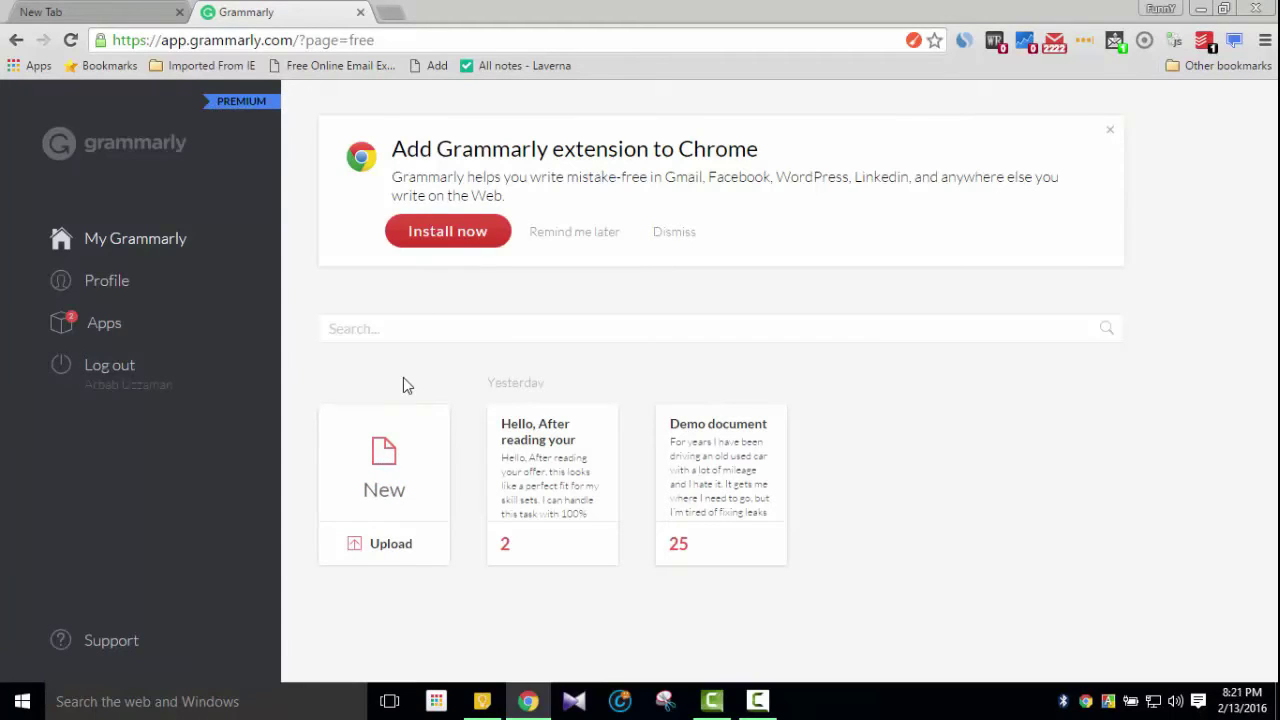
# Create a new Grammarly document, then return to the dashboard to bring up the Chrome extension install prompt
pyautogui.click(386, 478)
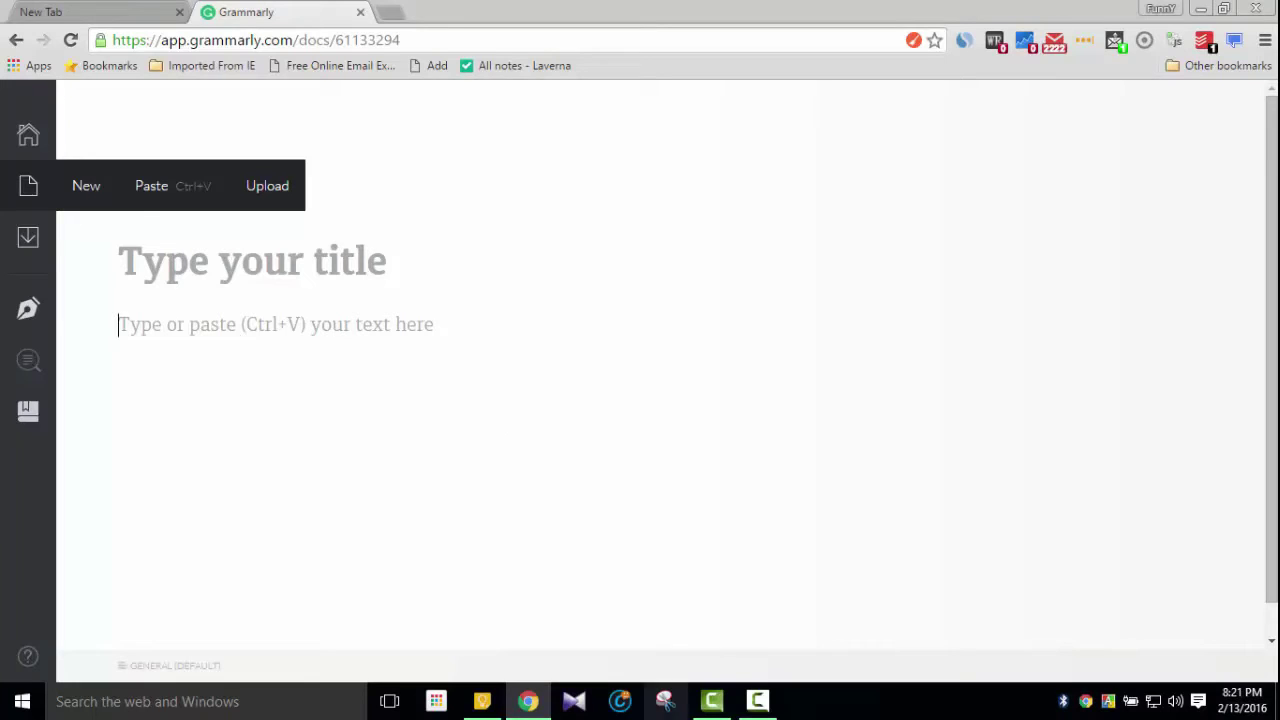
pyautogui.click(17, 44)
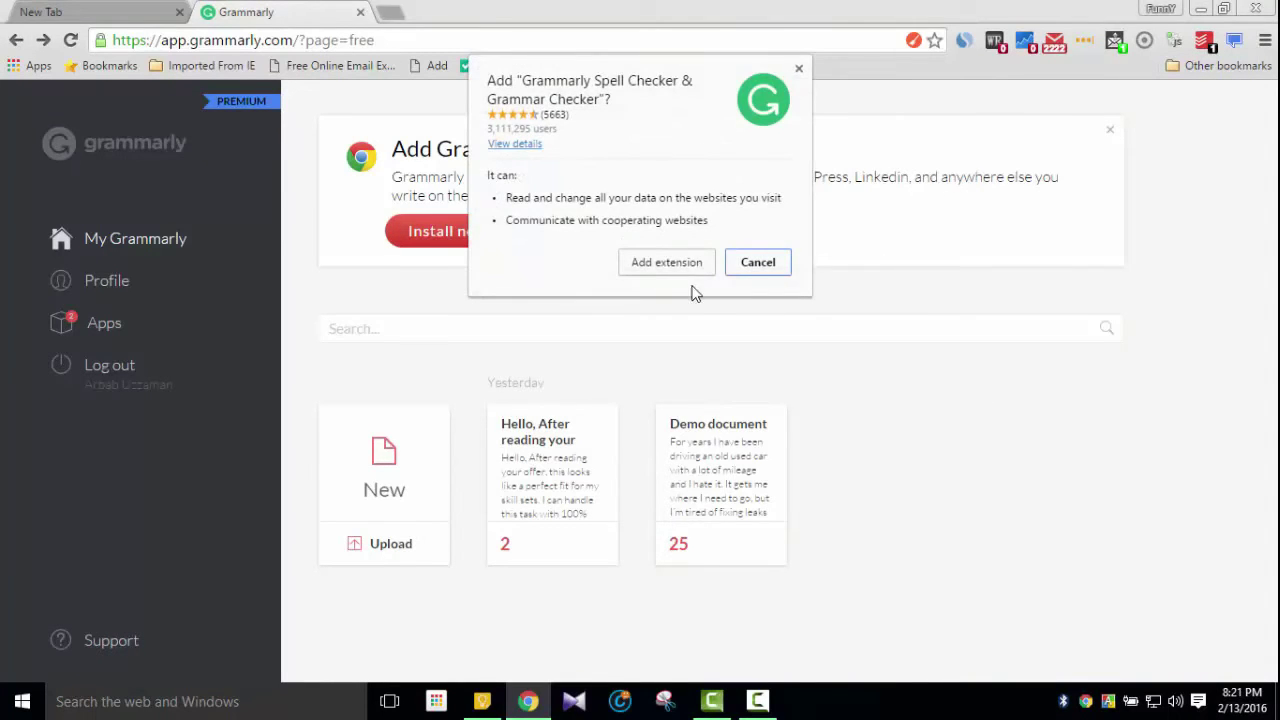
# Confirm adding the Grammarly Spell Checker & Grammar Checker extension to Chrome
pyautogui.click(688, 266)
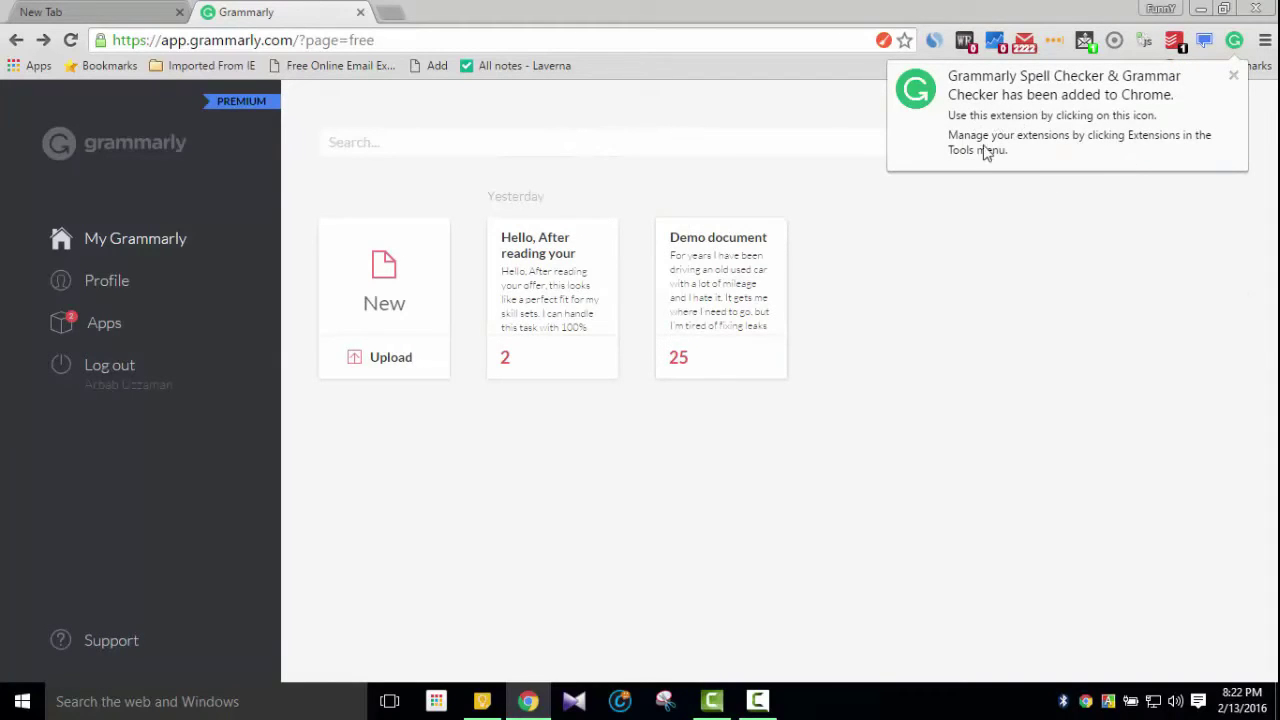
# Close the 'added to Chrome' notice and glance at the Grammarly extension settings before dismissing them
pyautogui.click(1234, 76)
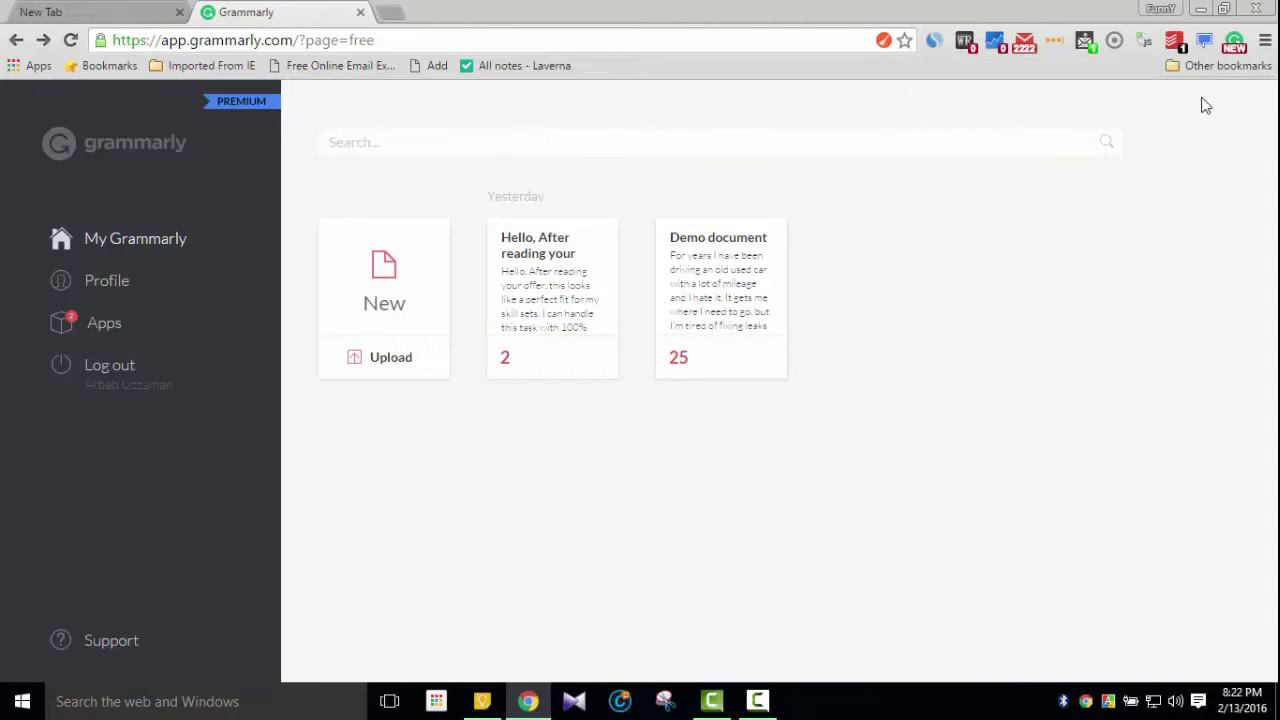
pyautogui.click(1236, 44)
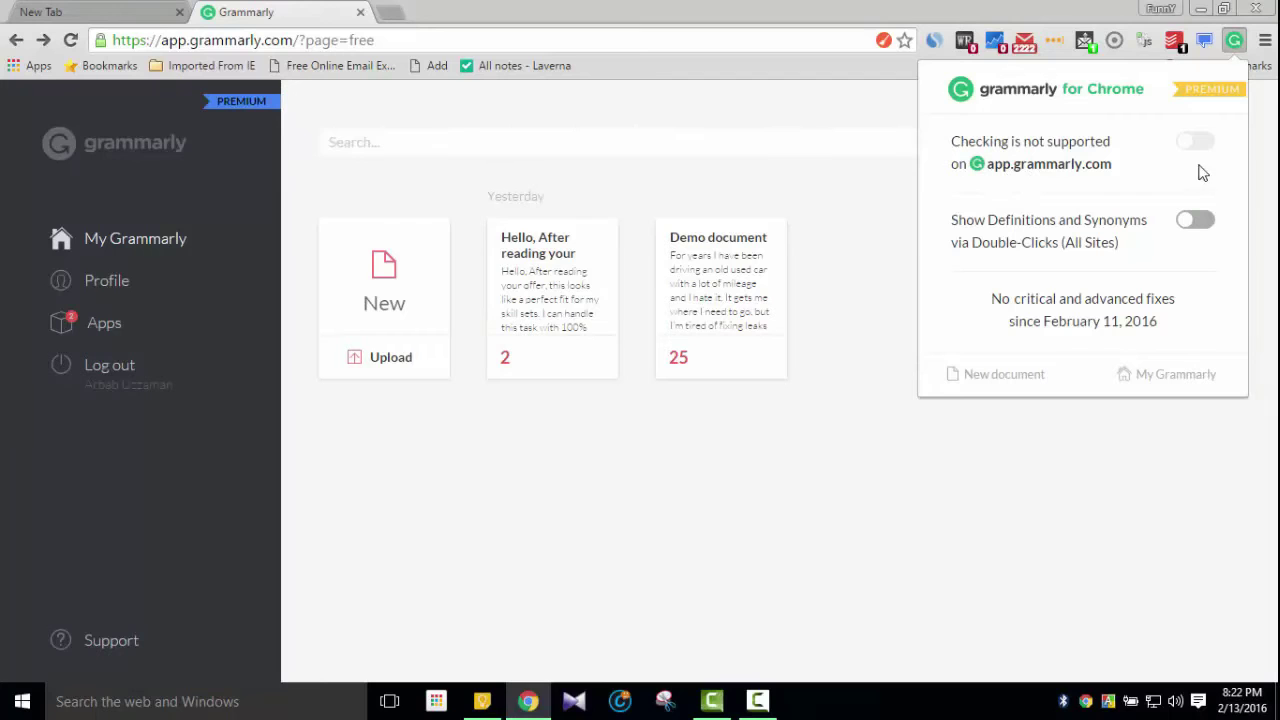
pyautogui.click(1065, 440)
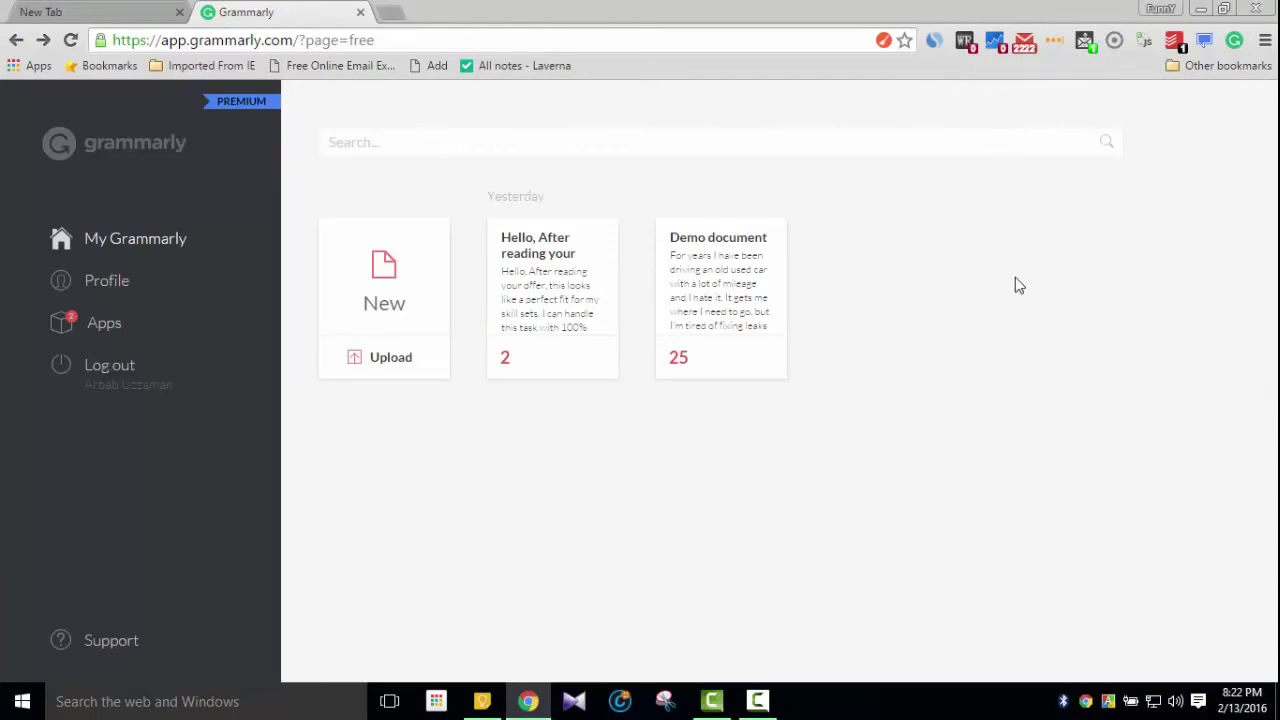
# Load gmail.com in a new browser tab and start a new blank message
pyautogui.click(388, 10)
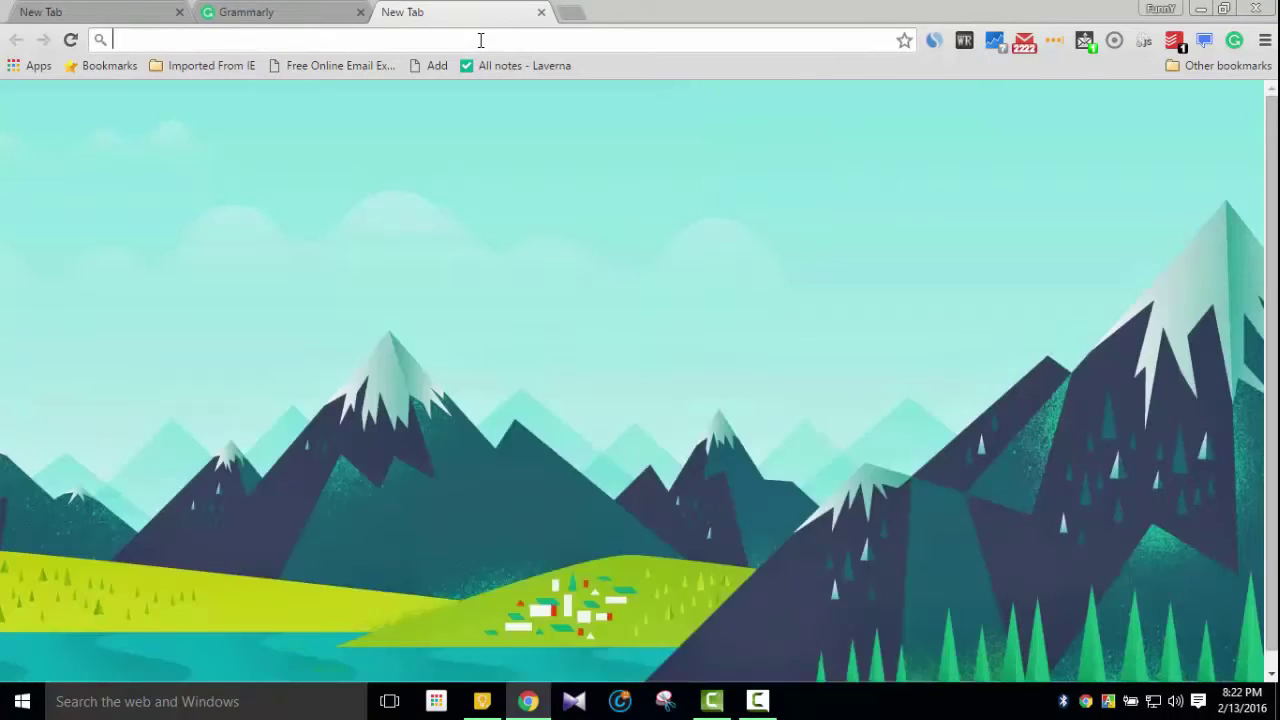
pyautogui.write('gmail.com')
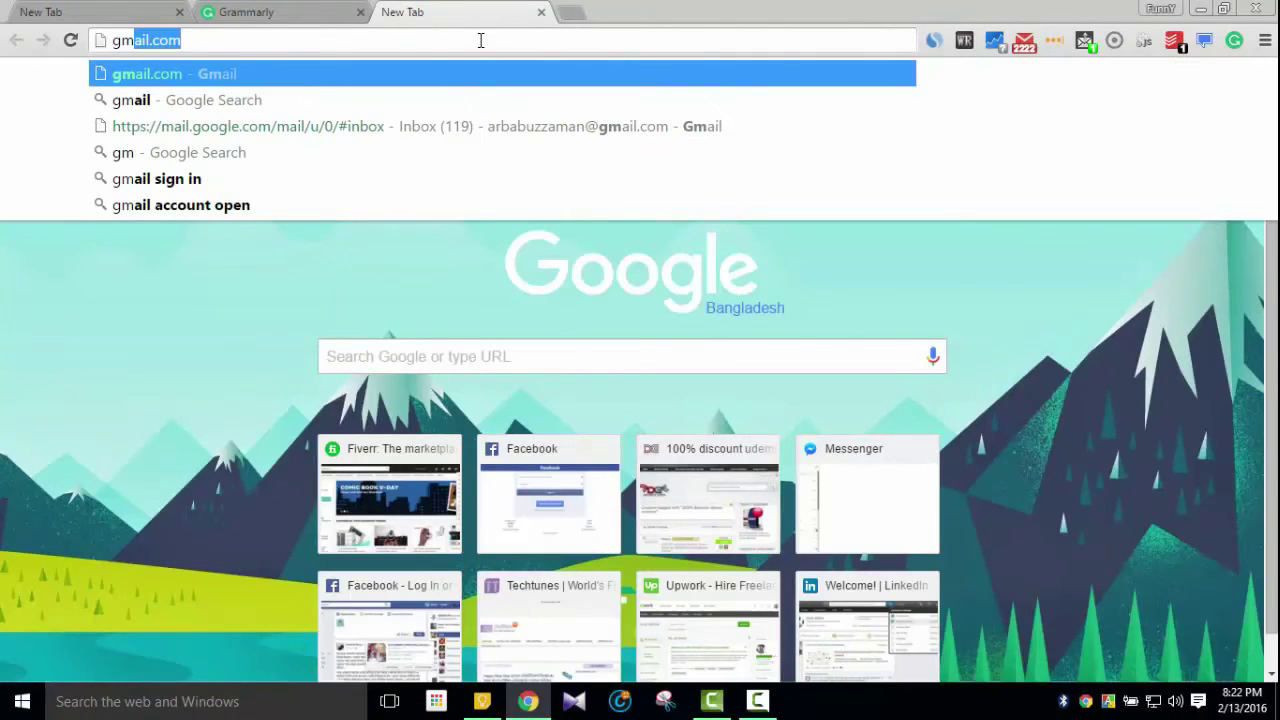
pyautogui.press('Return')
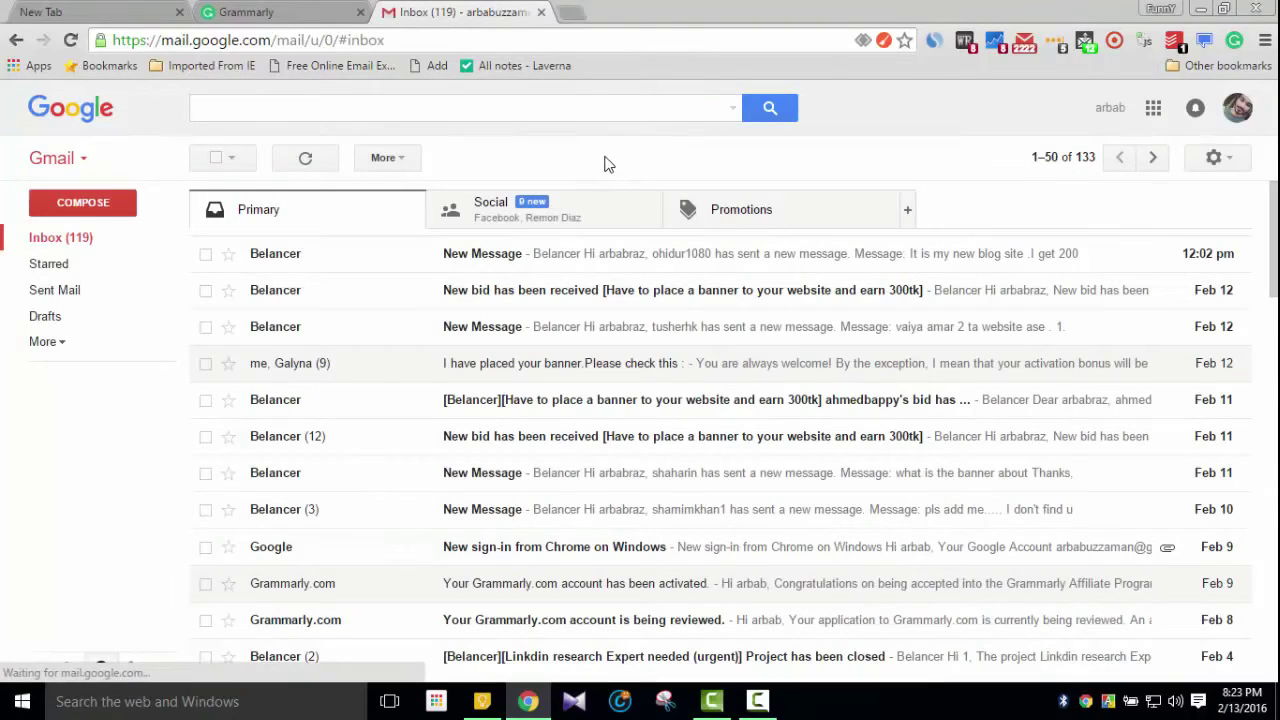
pyautogui.click(87, 204)
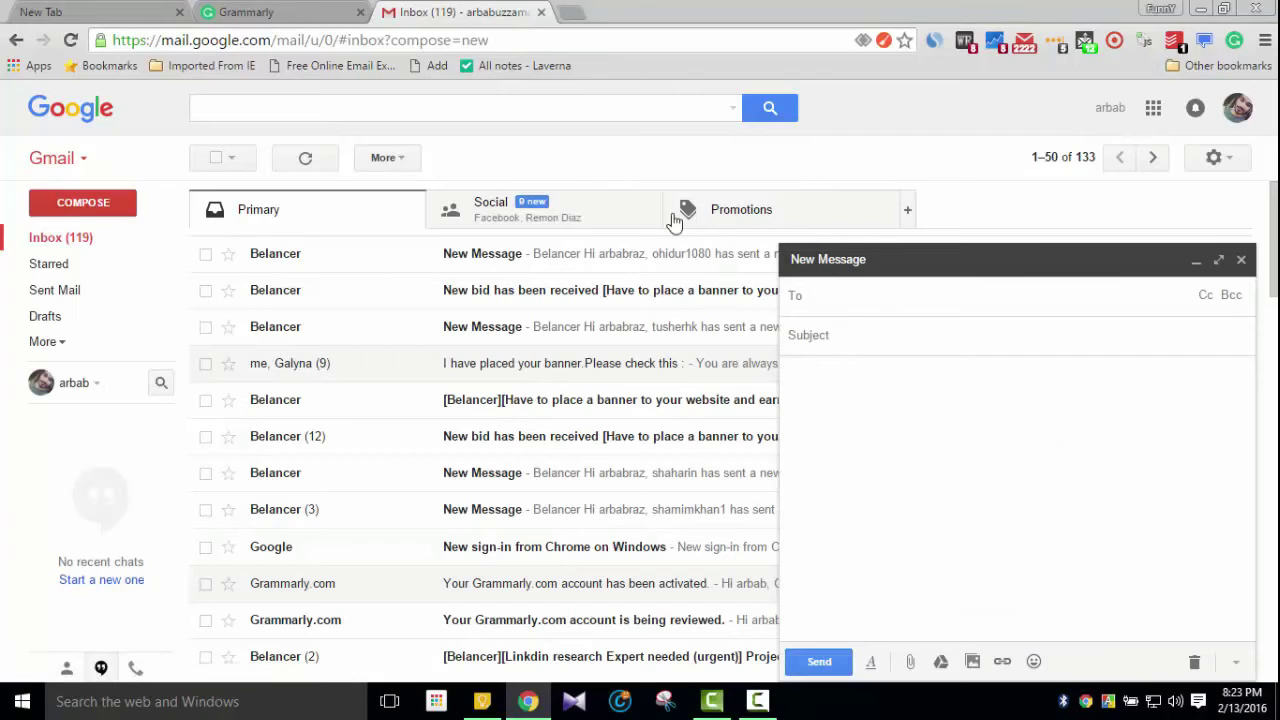
# Enter the recipient's e-mail address in the To field of the new message
pyautogui.click(903, 335)
pyautogui.click(884, 299)
pyautogui.write('arbab')
pyautogui.press('BackSpace')
pyautogui.press('BackSpace')
pyautogui.press('BackSpace')
pyautogui.press('BackSpace')
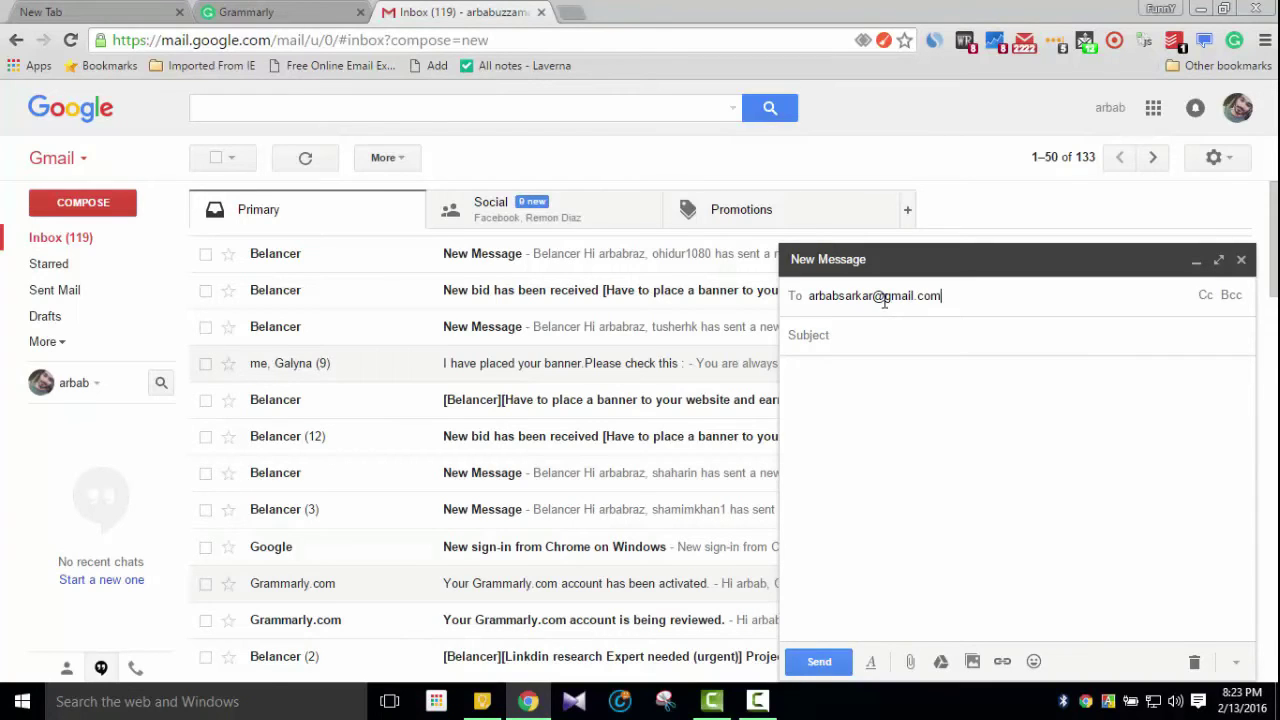
pyautogui.click(875, 332)
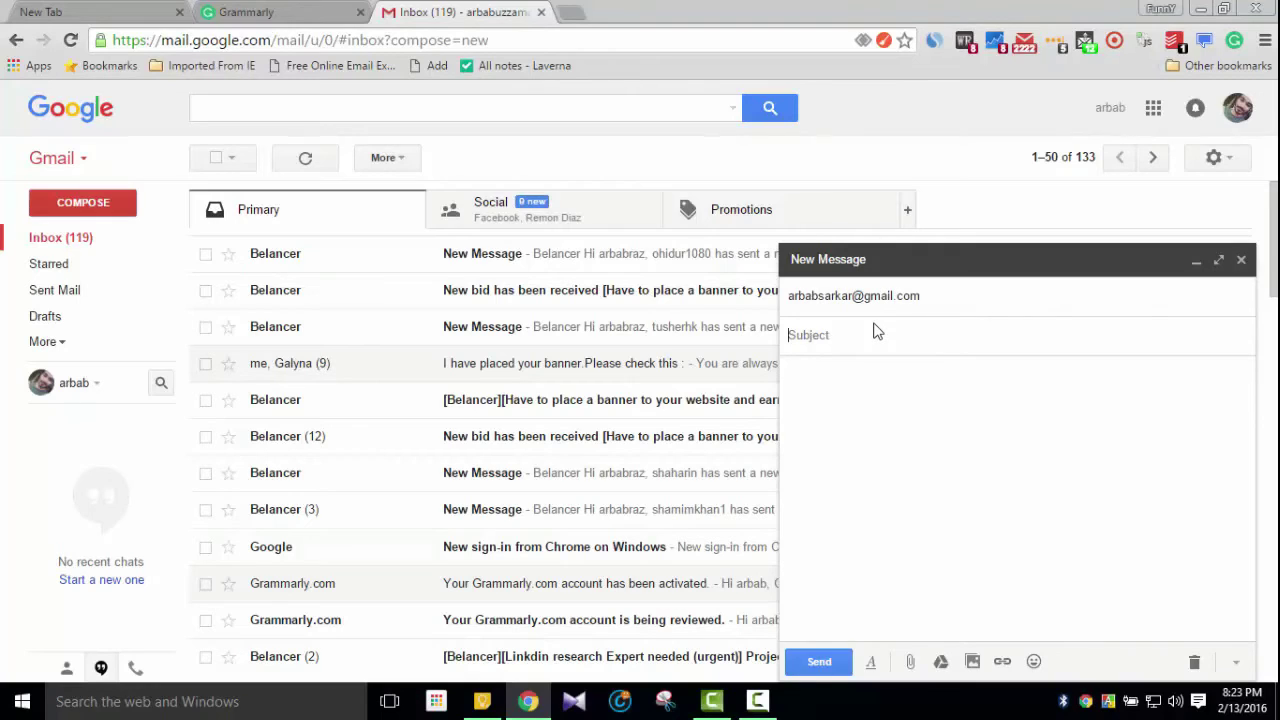
# Enter 'Grammarly Testing' as the subject and move into the message body
pyautogui.write('Grammarly Testing')
pyautogui.click(860, 380)
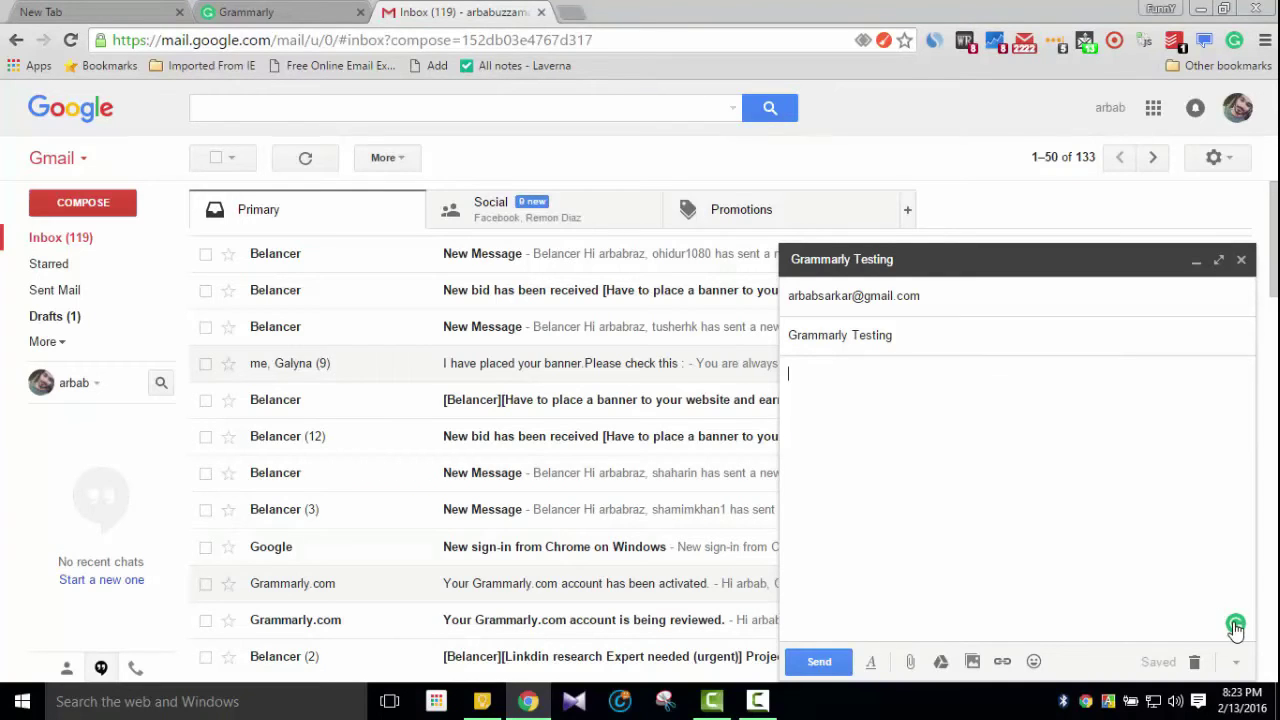
pyautogui.moveTo(1236, 626)
# Select and copy the full text of the 'video' note in Google Keep, then close the note
pyautogui.click(483, 705)
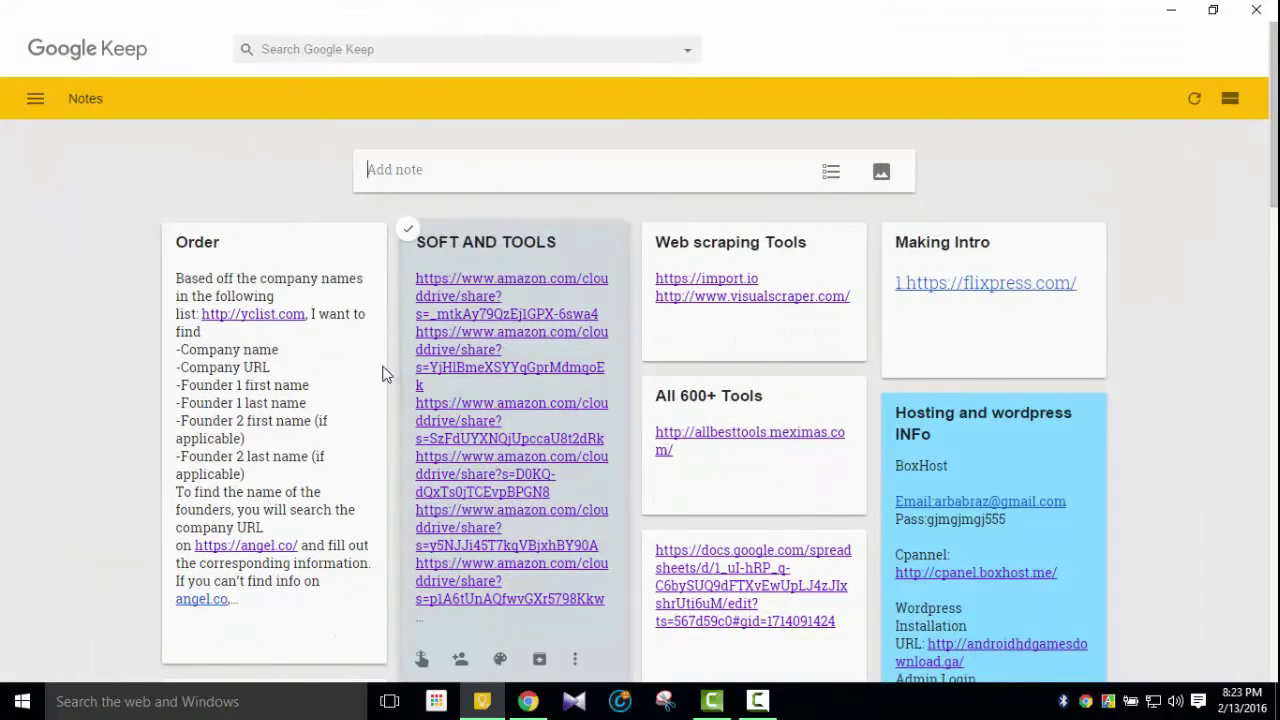
pyautogui.scroll(-5, 265, 340)
pyautogui.scroll(-5, 265, 340)
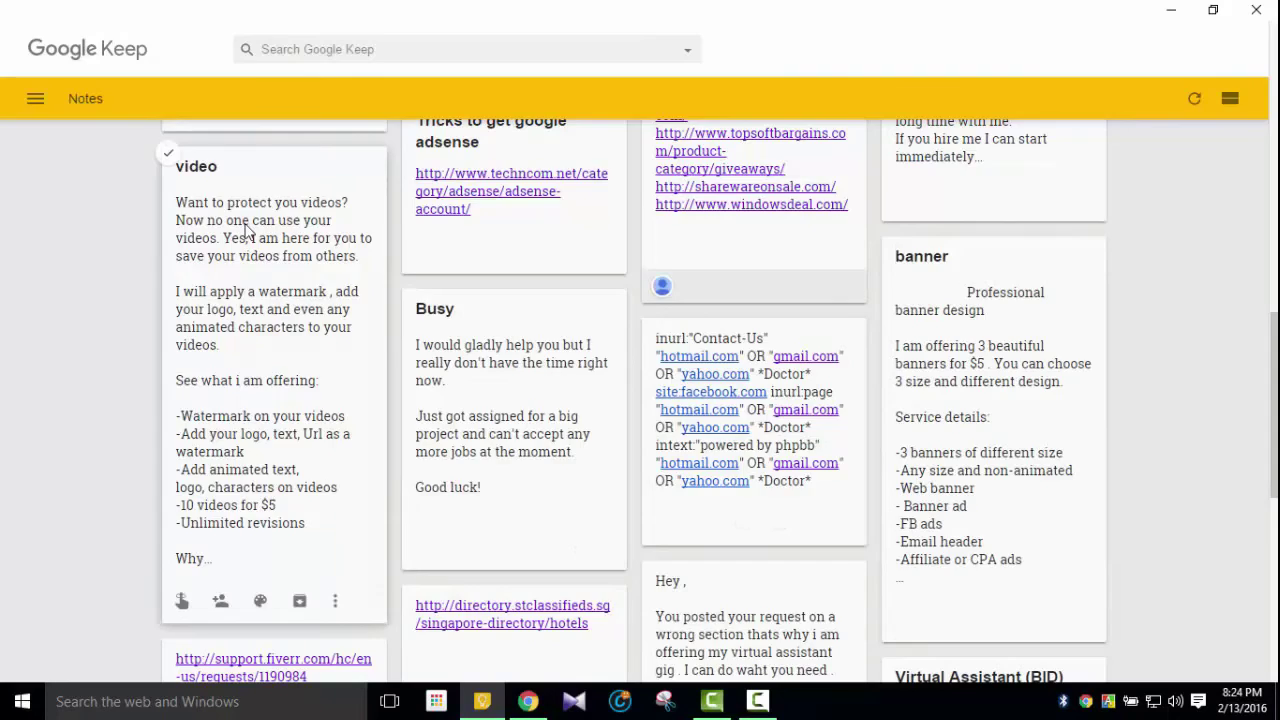
pyautogui.click(268, 233)
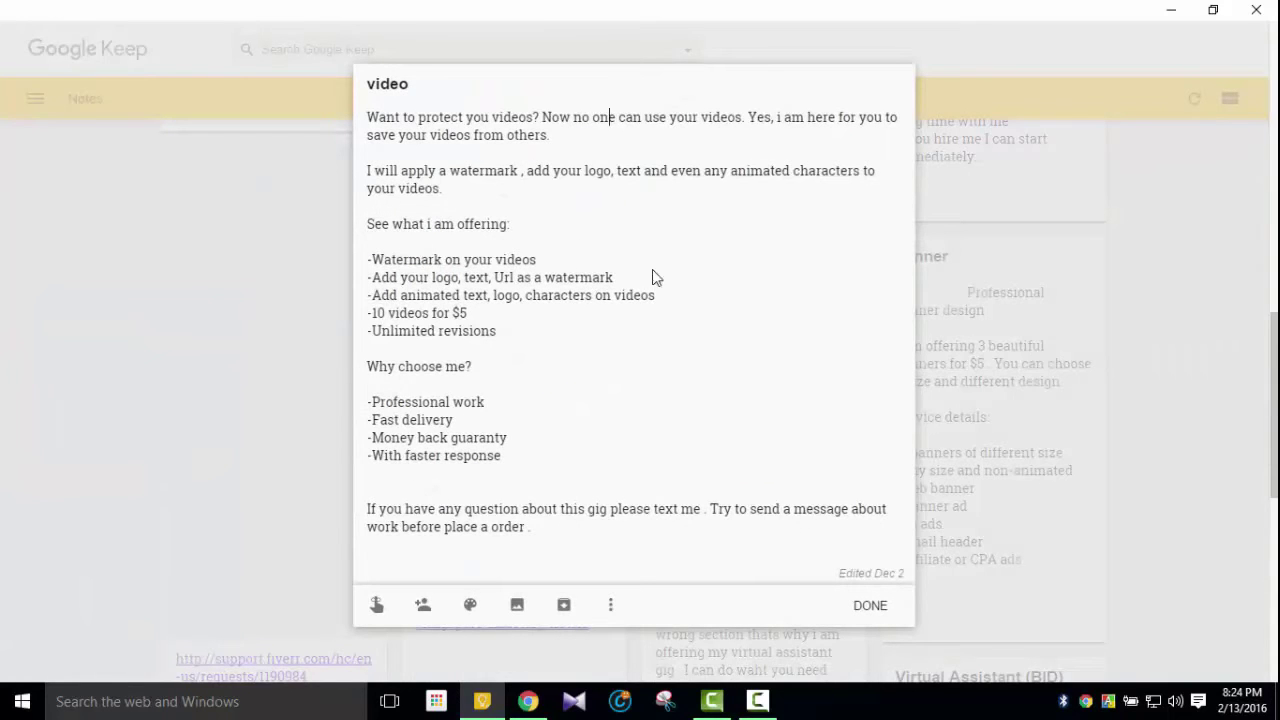
pyautogui.click(416, 128)
pyautogui.moveTo(532, 558); pyautogui.dragTo(374, 120)
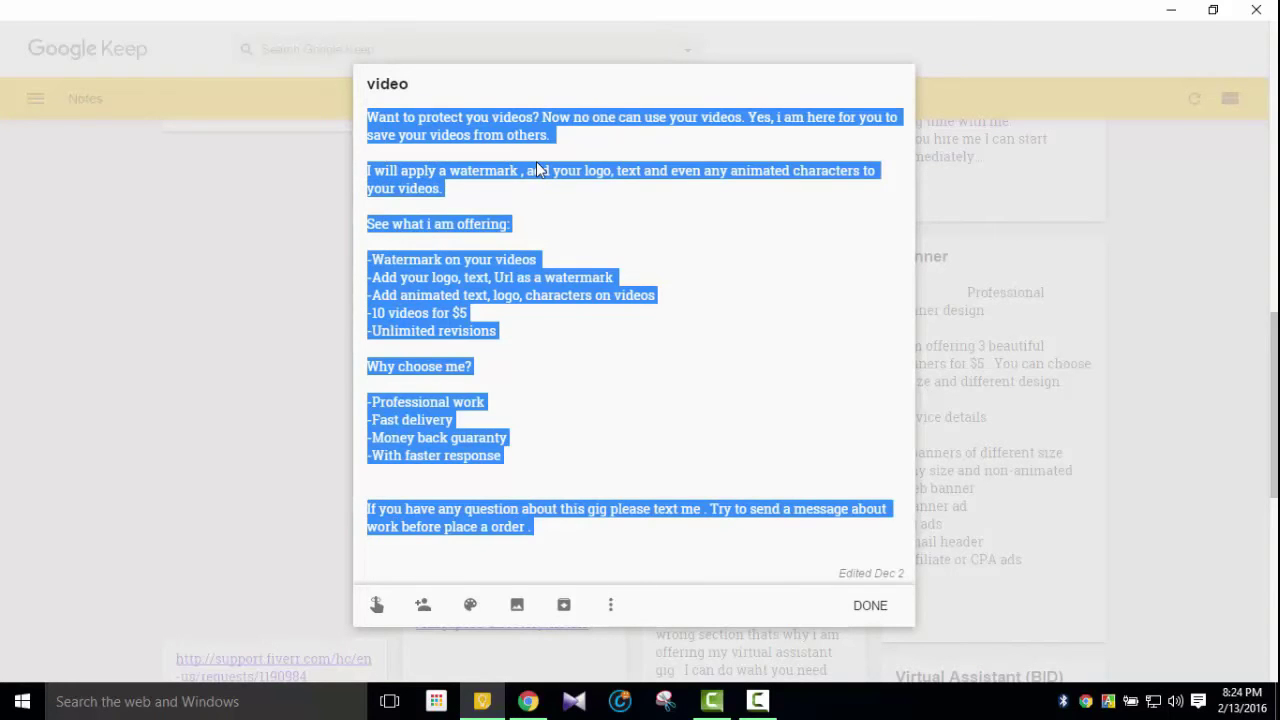
pyautogui.click(870, 605)
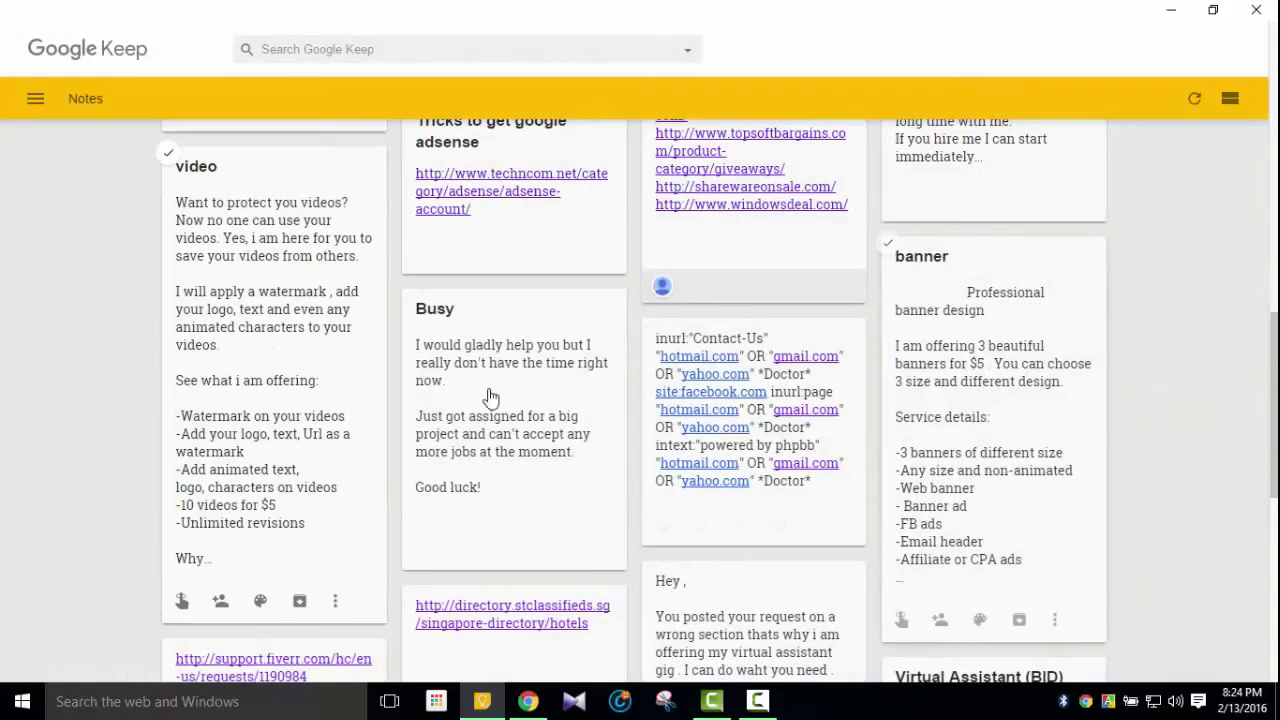
# Paste the copied video gig description into the draft body and review Grammarly's 7 flagged issues
pyautogui.click(528, 701)
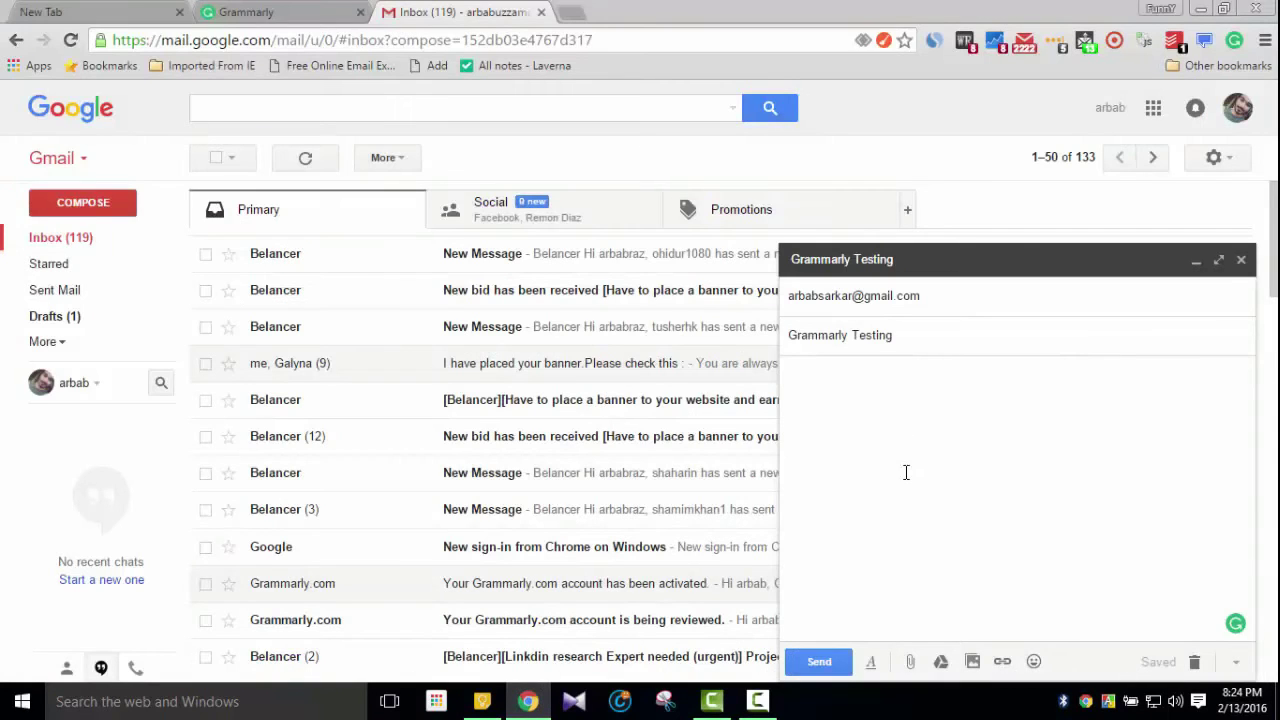
pyautogui.hotkey('ctrl', 'v')
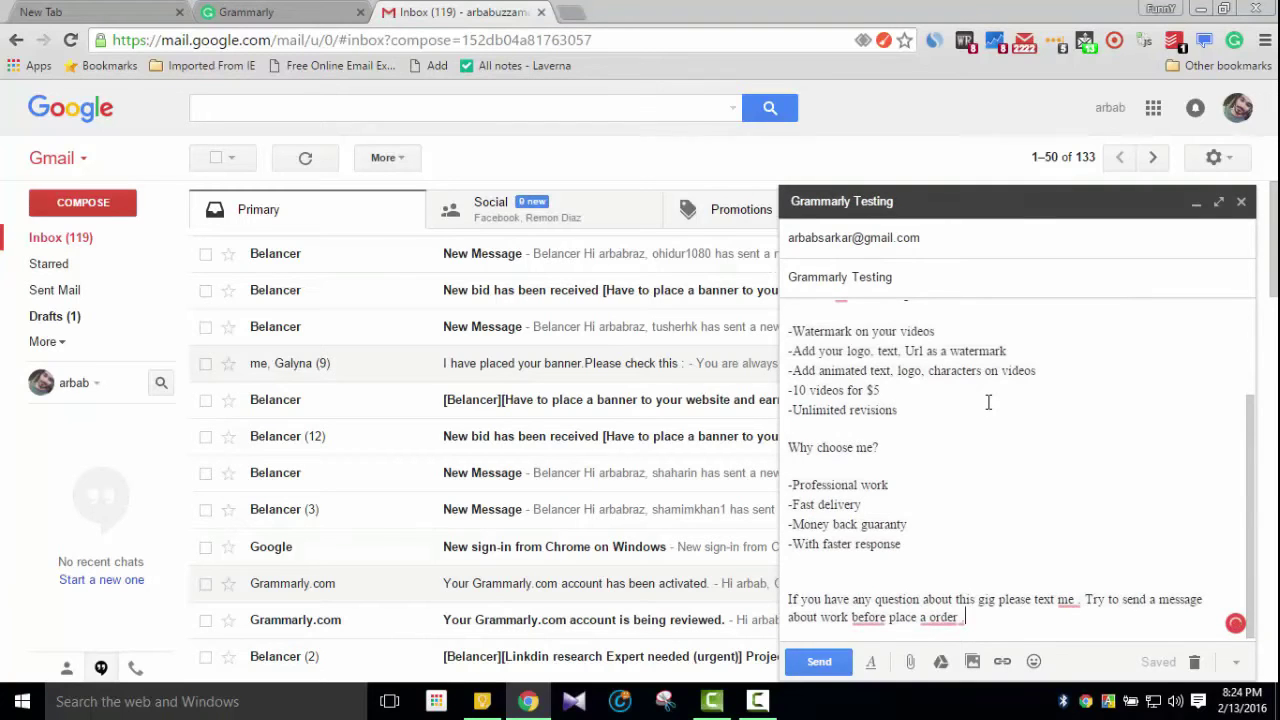
pyautogui.scroll(3, 1024, 477)
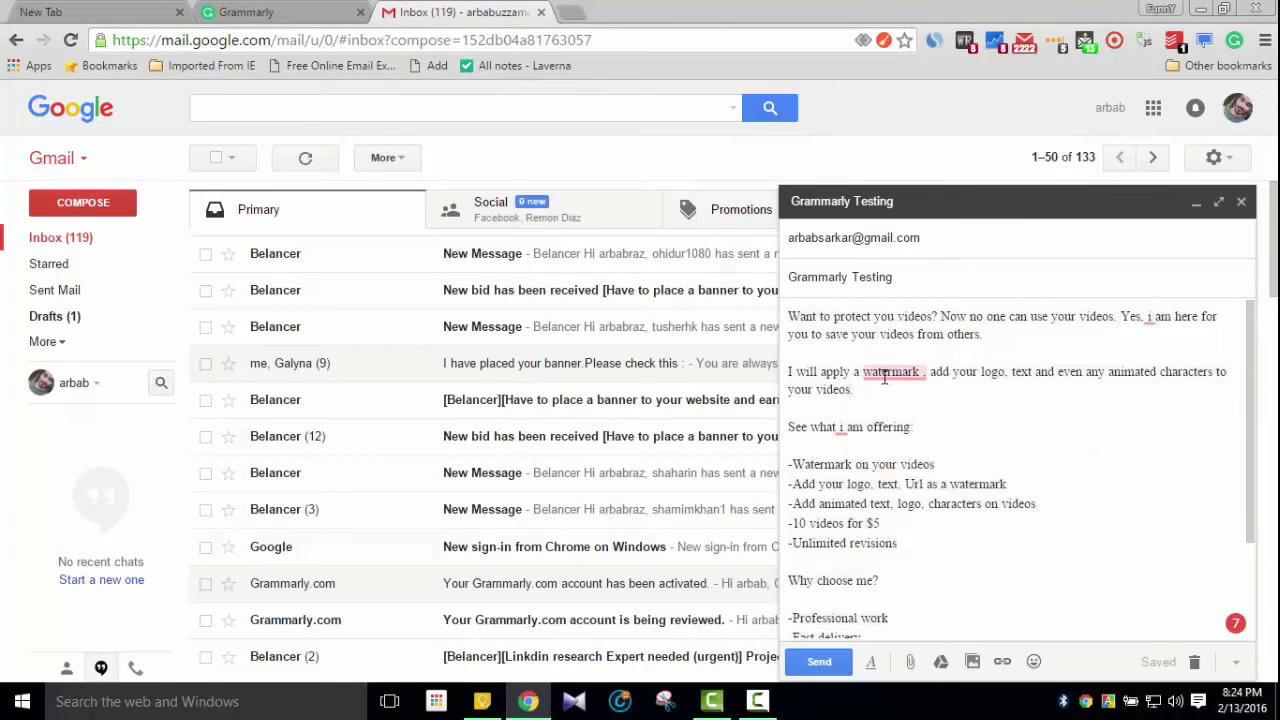
pyautogui.moveTo(893, 375)
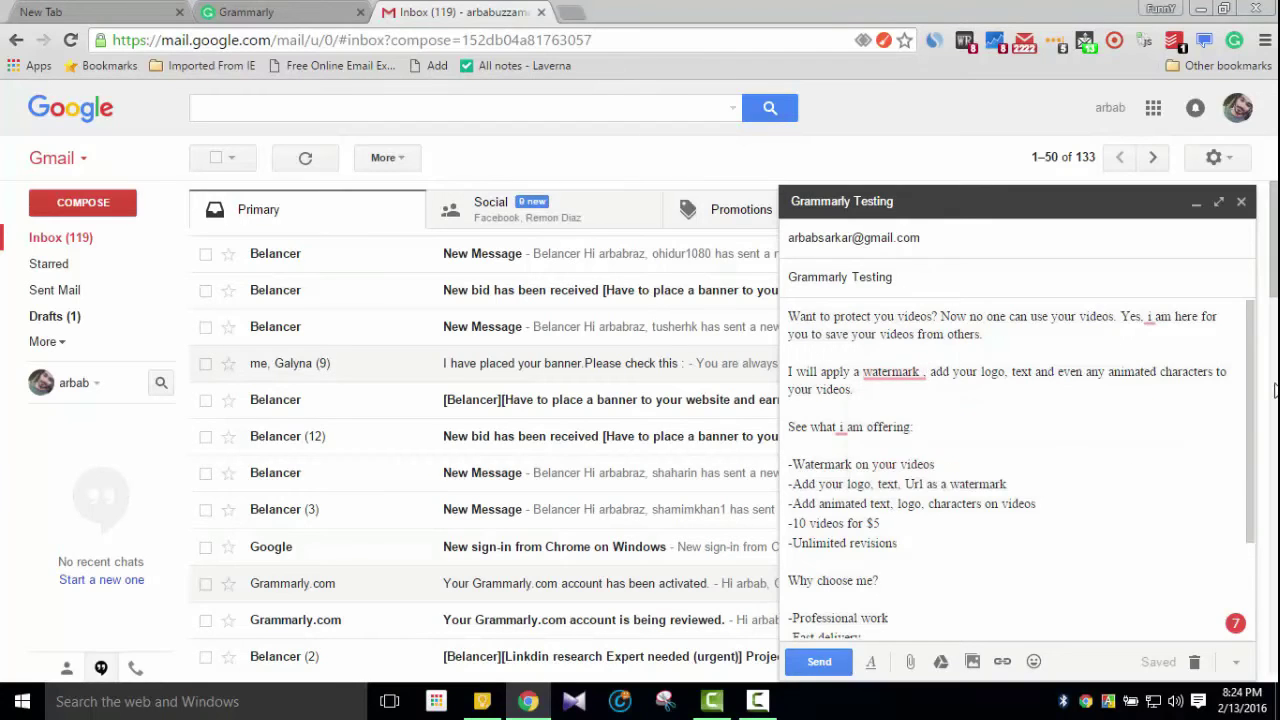
pyautogui.scroll(-3, 1105, 390)
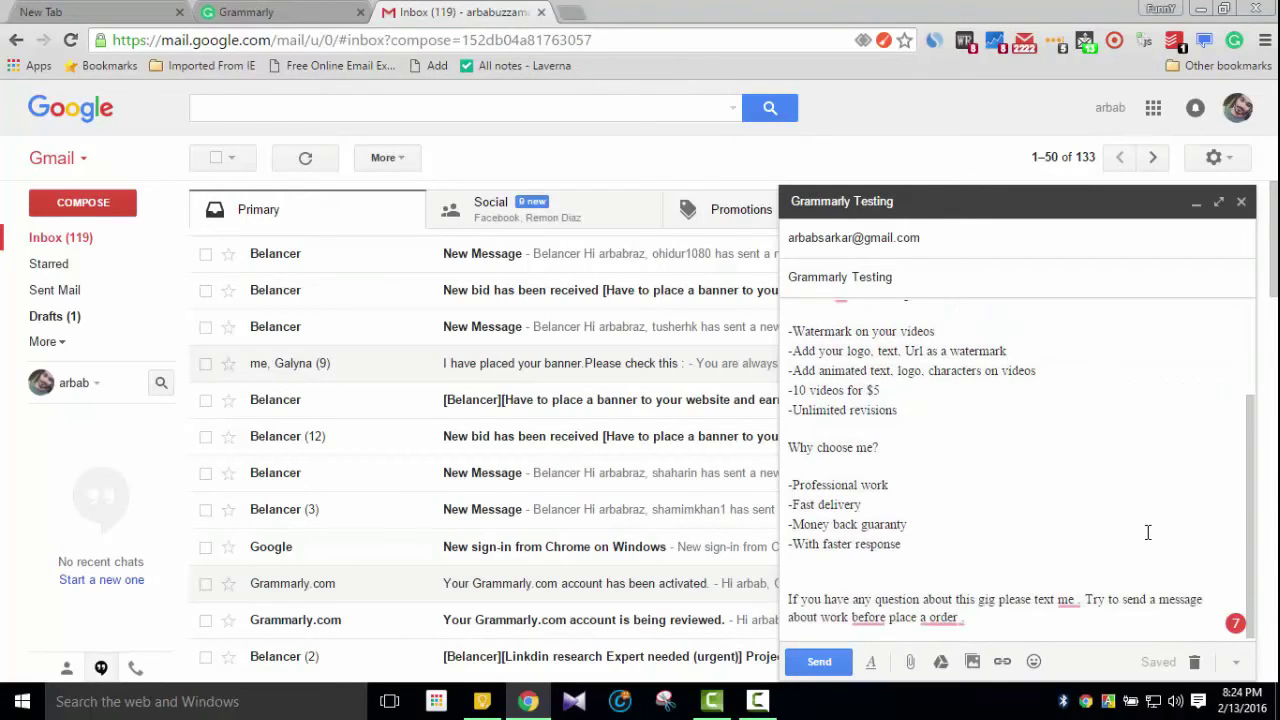
pyautogui.moveTo(872, 621)
pyautogui.moveTo(1236, 626)
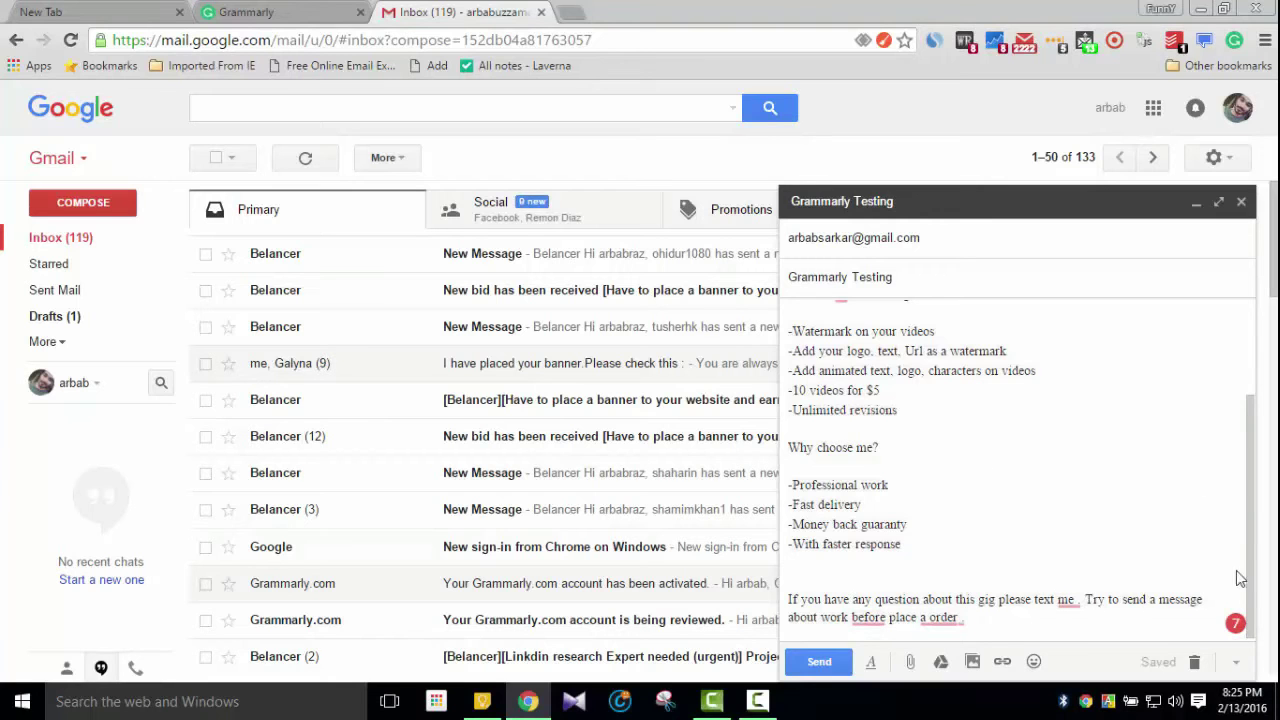
# In Grammarly's editor, change 'i' to 'I', drop the space before the comma after watermark, and make 10 'Ten'
pyautogui.click(1236, 626)
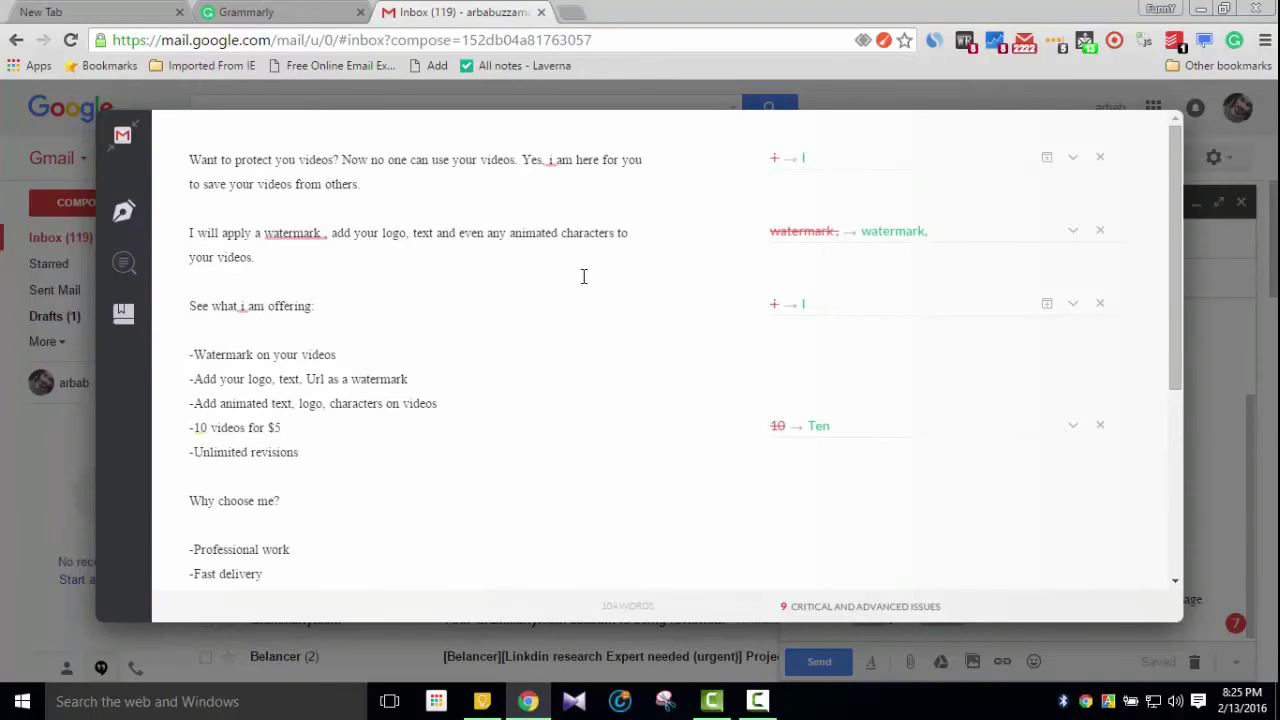
pyautogui.click(555, 163)
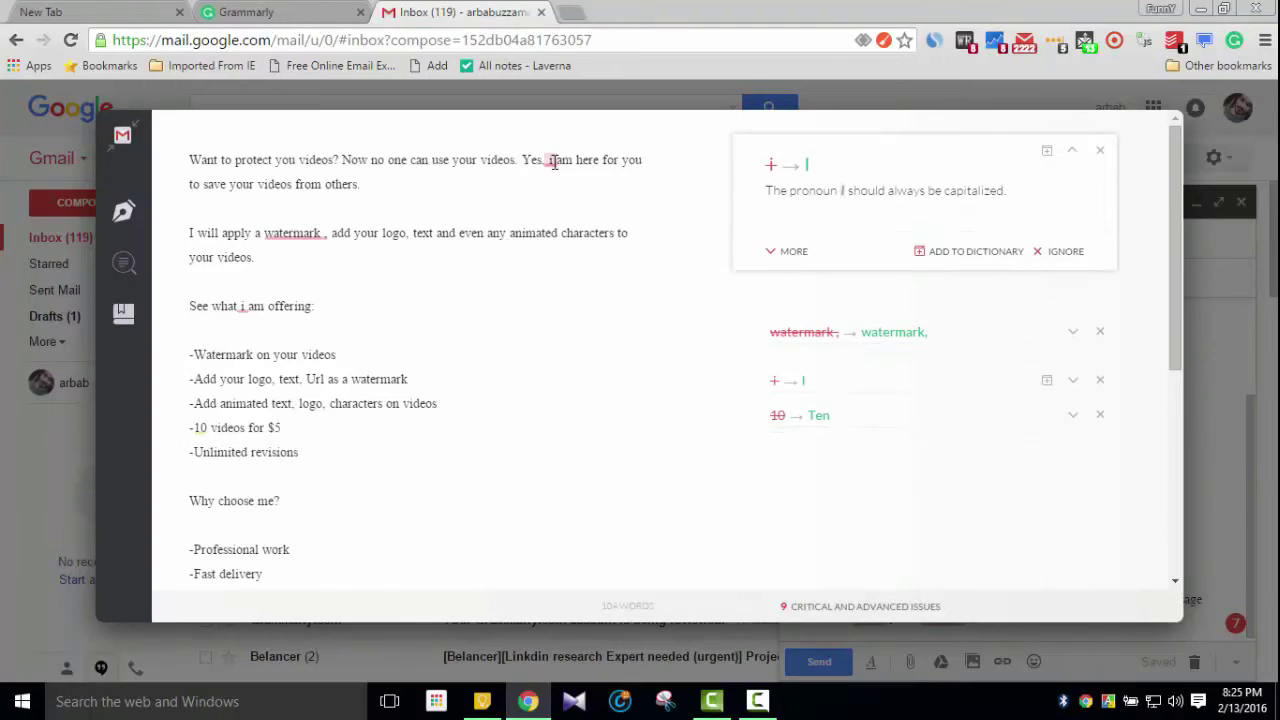
pyautogui.click(790, 176)
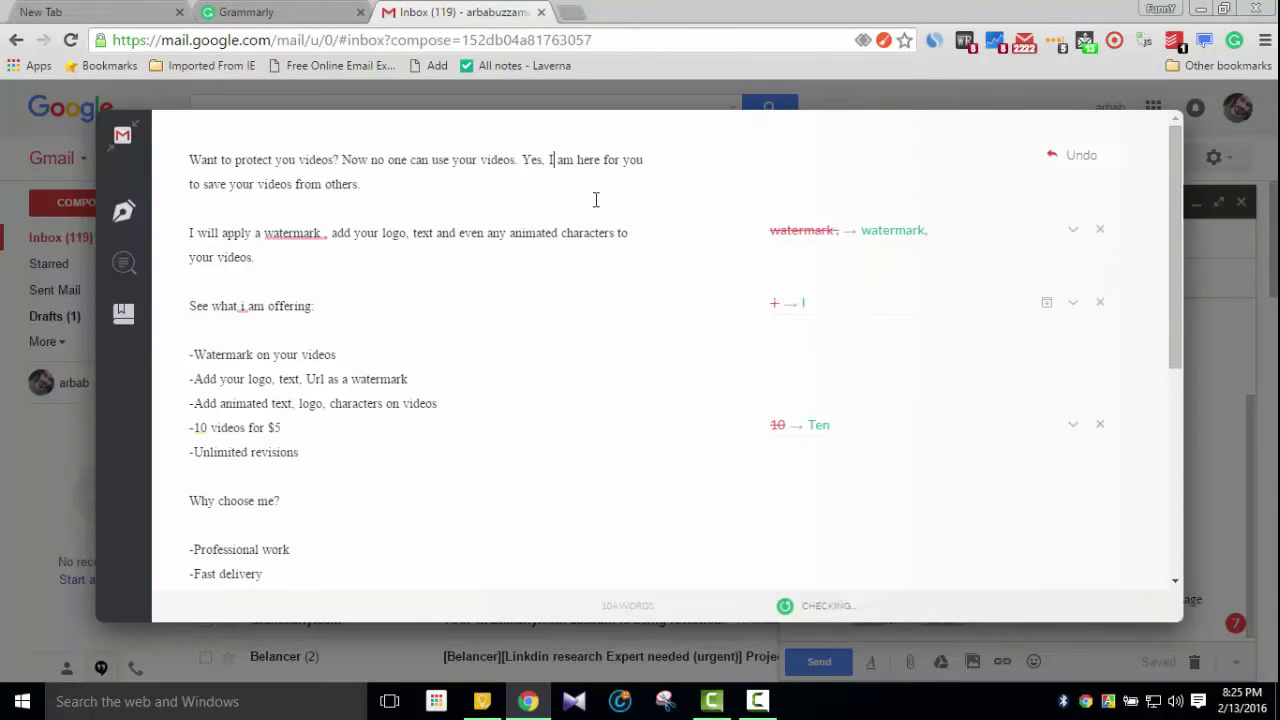
pyautogui.click(309, 233)
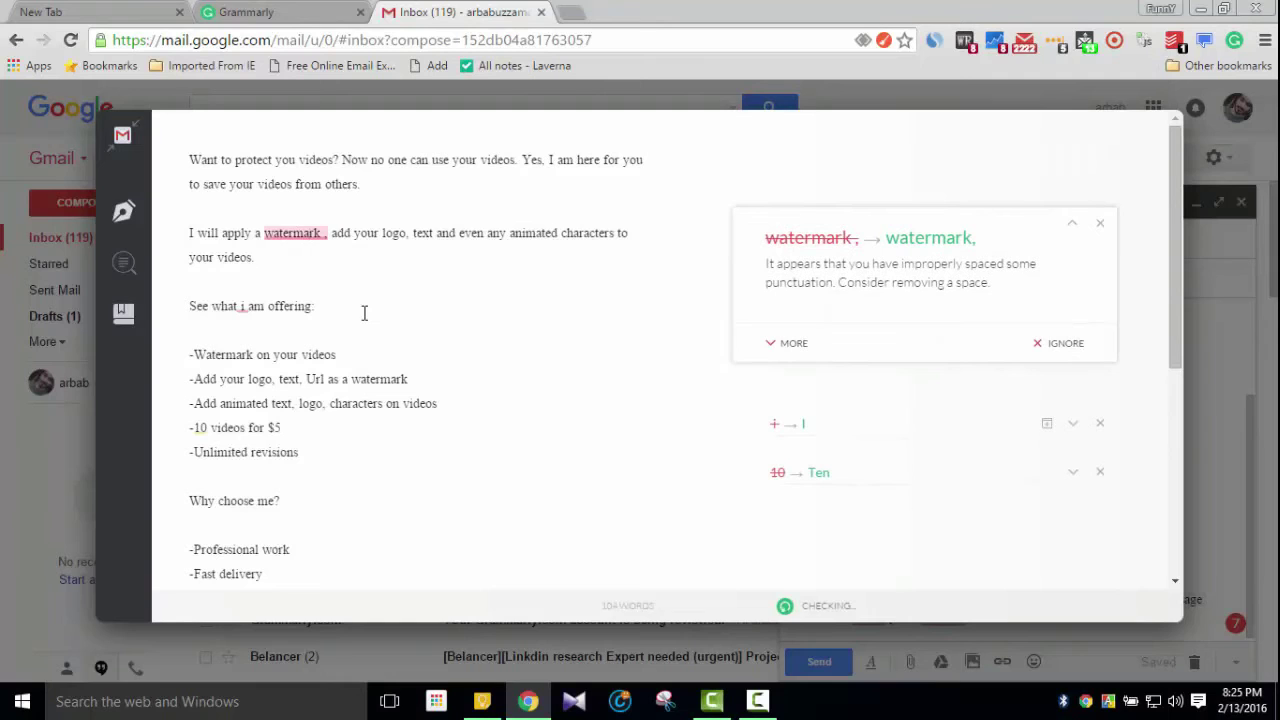
pyautogui.click(894, 244)
pyautogui.scroll(-1, 714, 290)
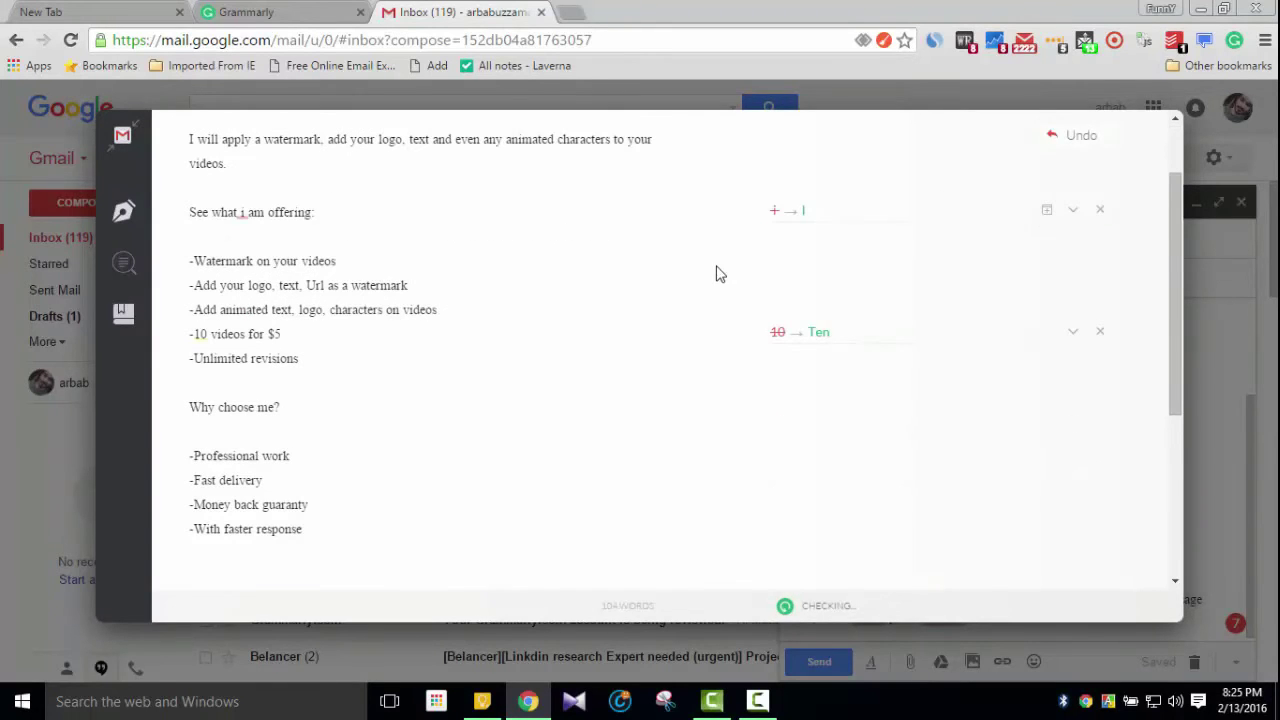
pyautogui.click(201, 336)
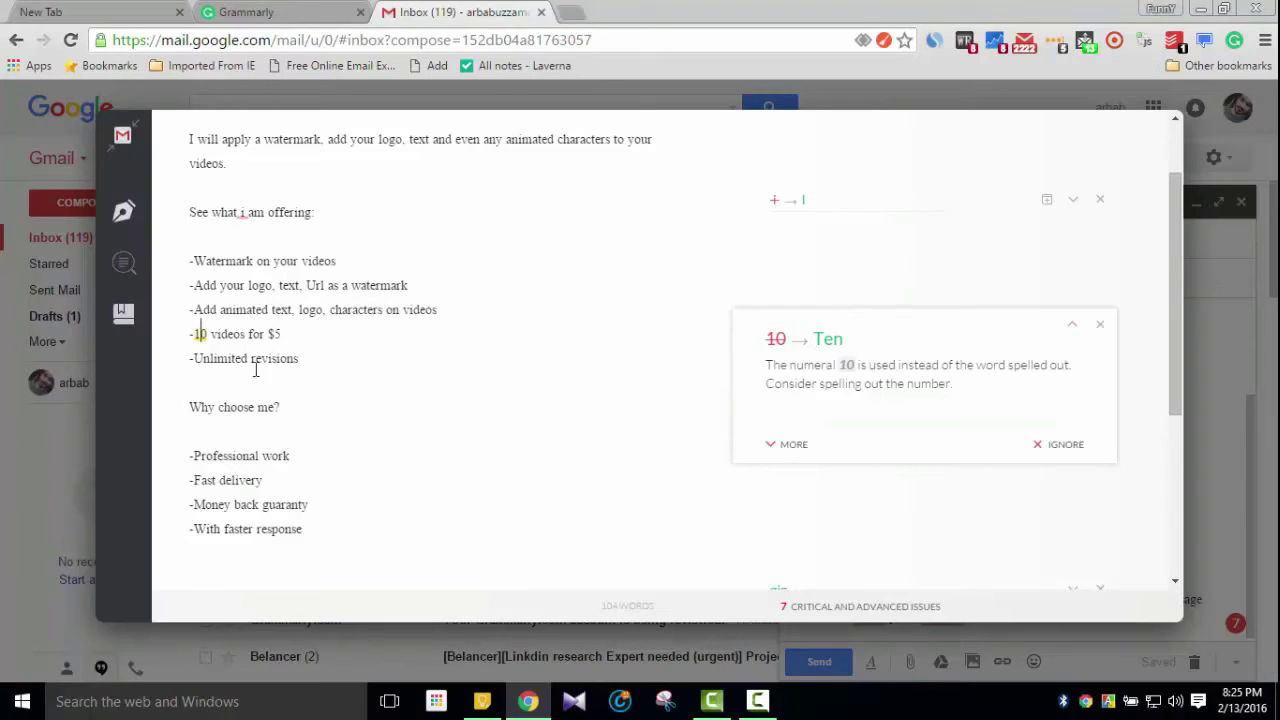
pyautogui.click(820, 343)
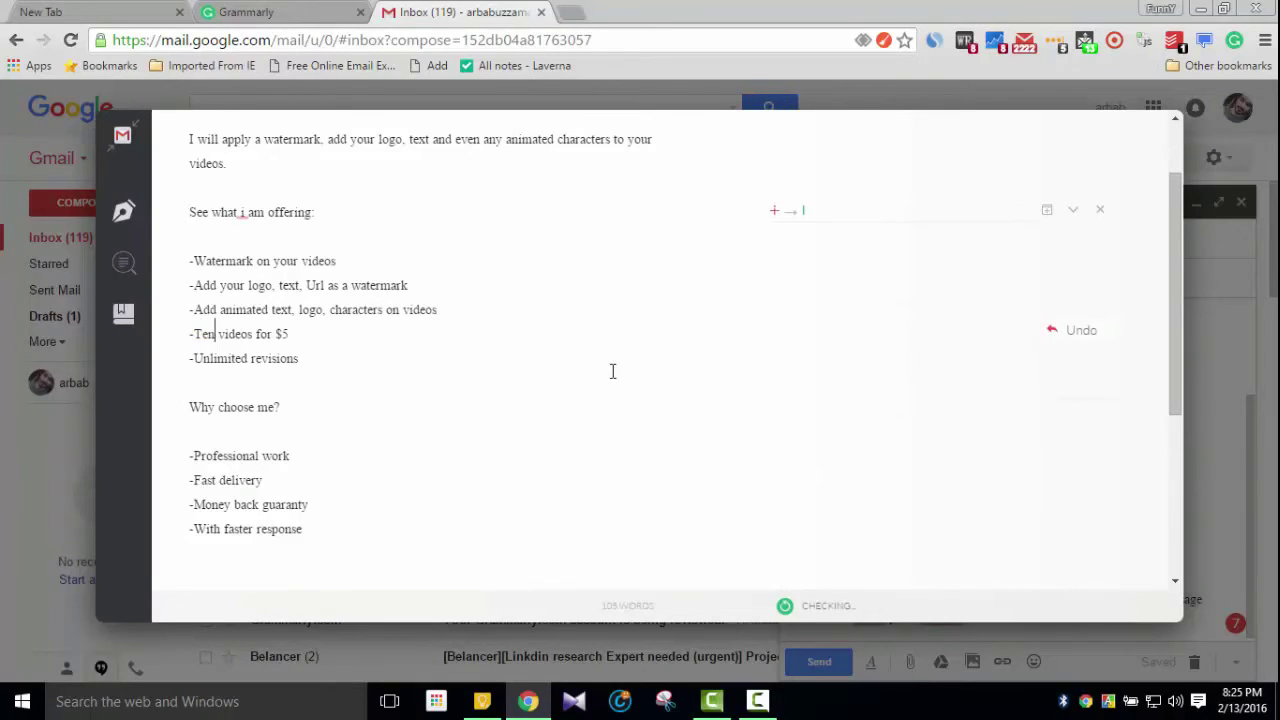
pyautogui.scroll(-2, 611, 371)
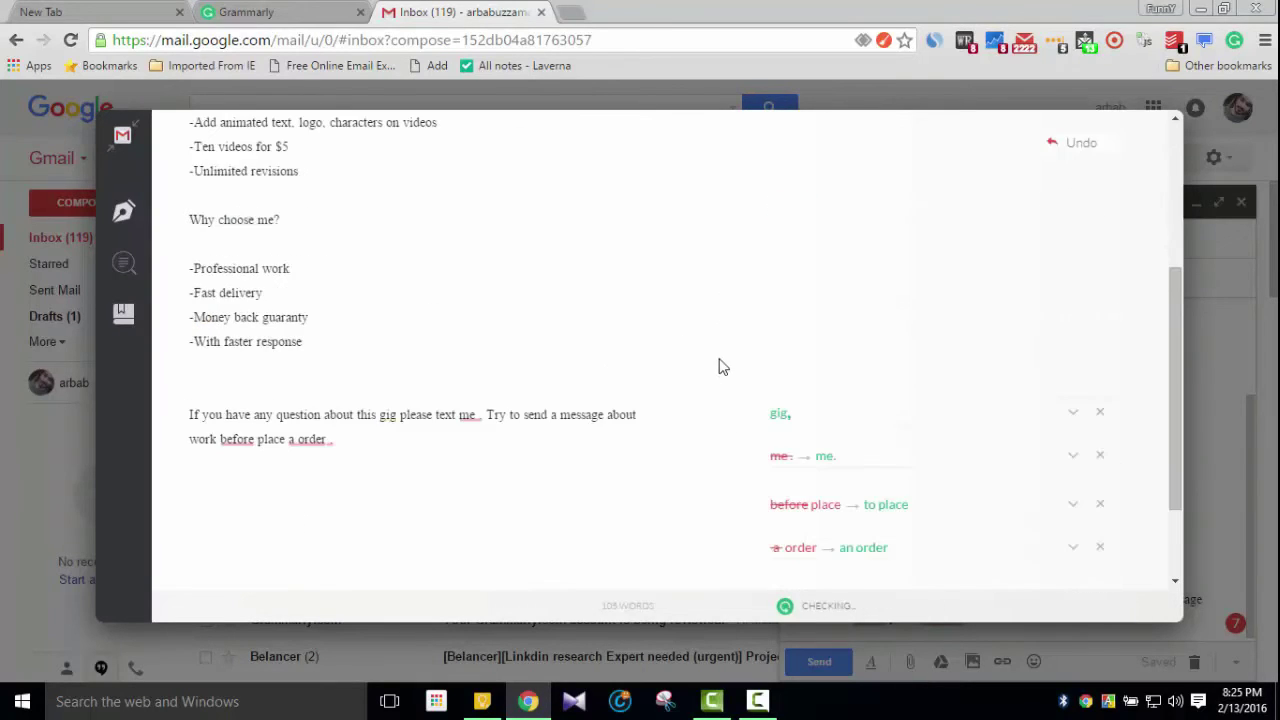
# Apply Grammarly fixes in the closing paragraph: 'me .' to 'me.', 'order .' to 'order.', 'before place' to 'to place'
pyautogui.click(468, 416)
pyautogui.click(834, 425)
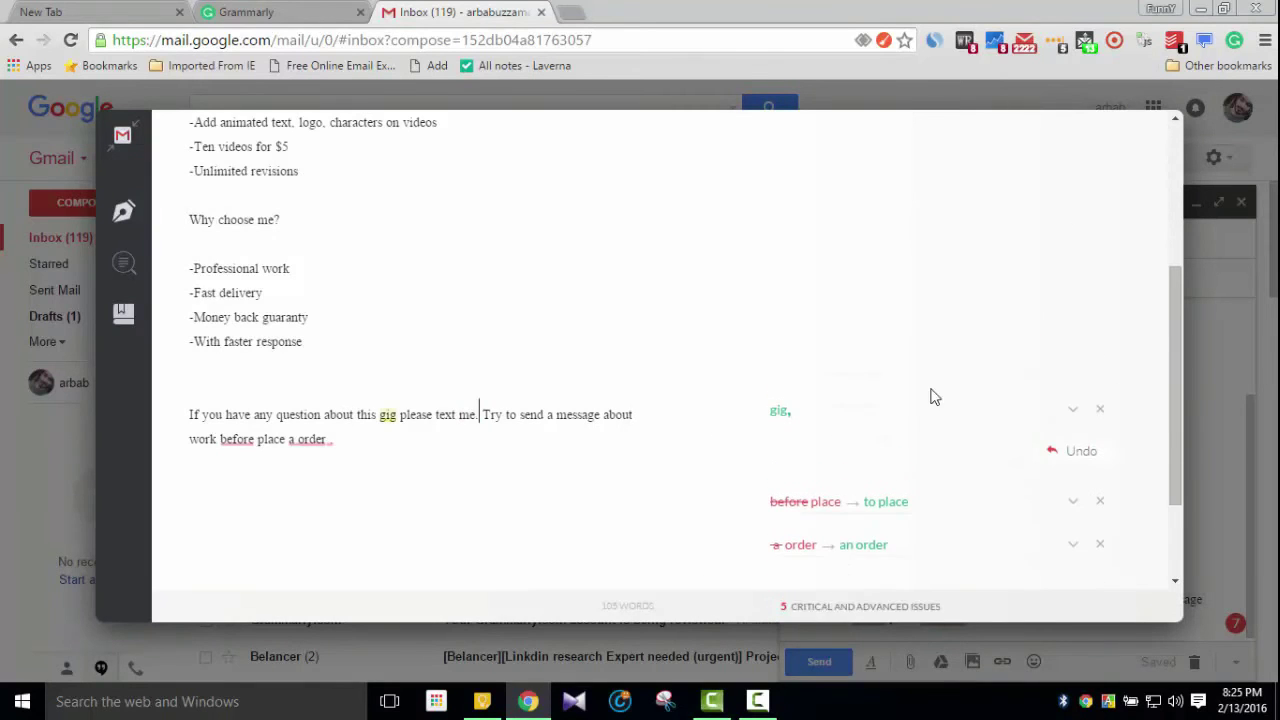
pyautogui.click(311, 440)
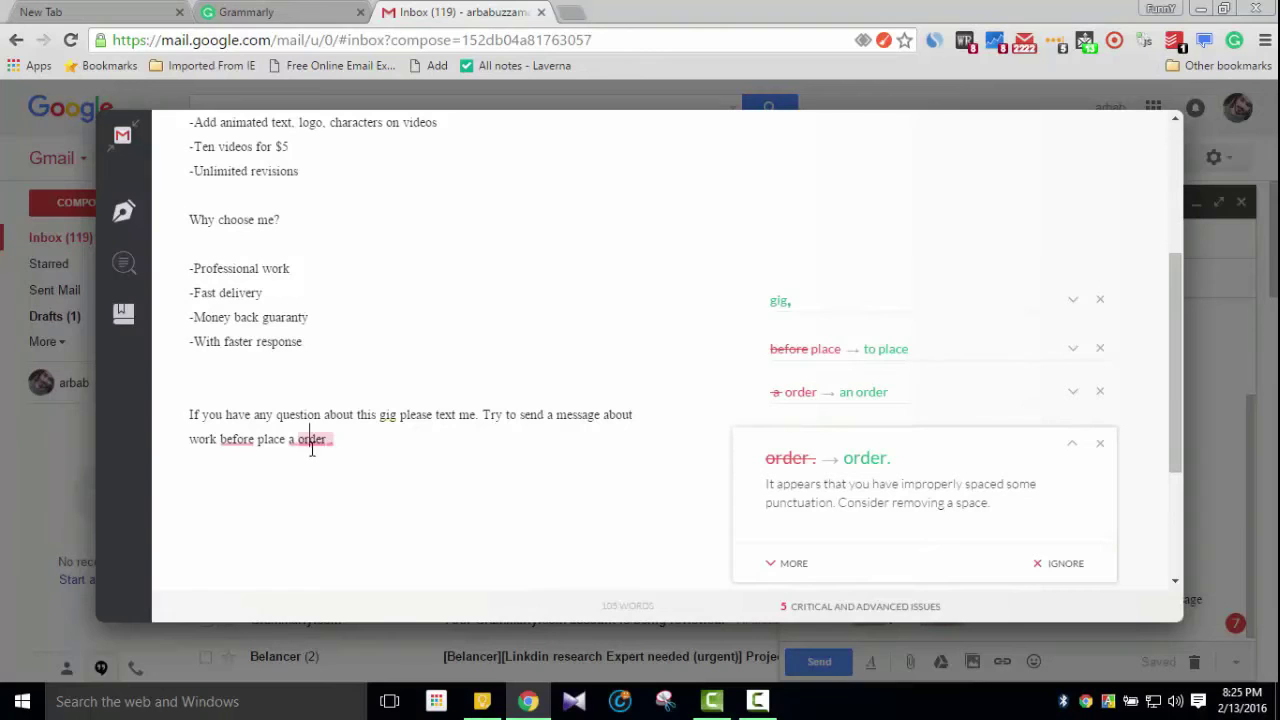
pyautogui.click(866, 462)
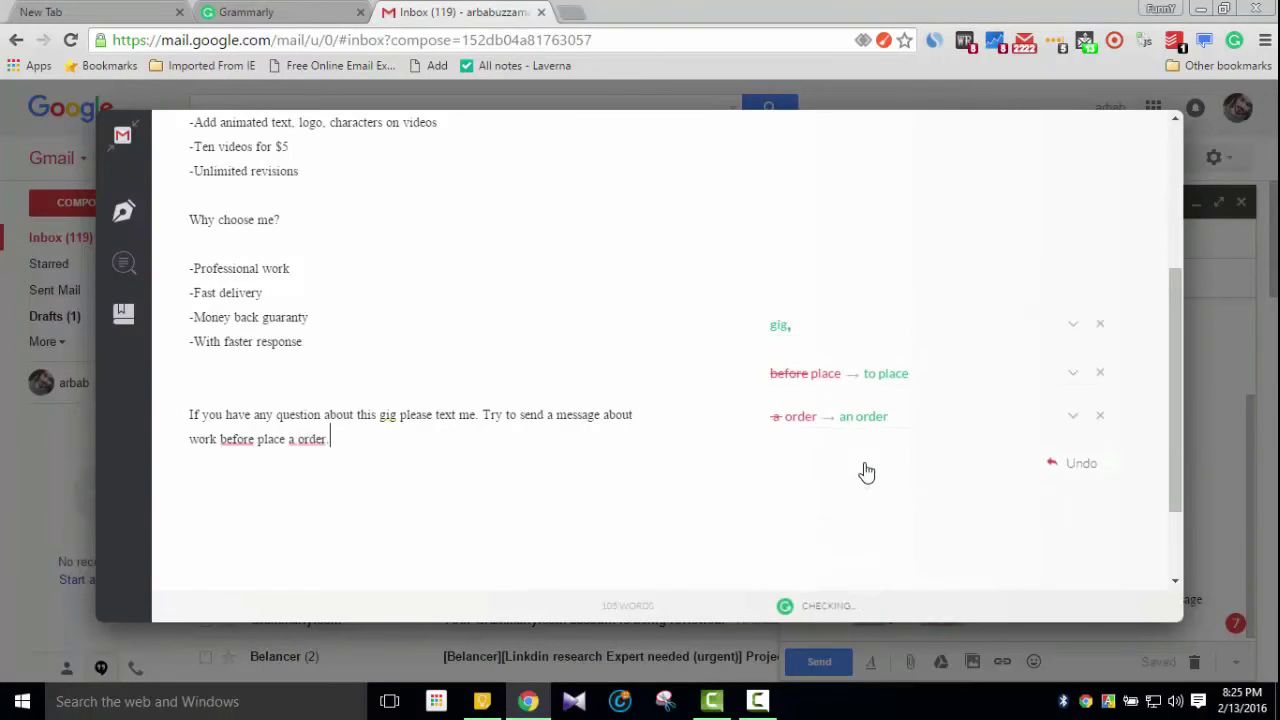
pyautogui.click(237, 440)
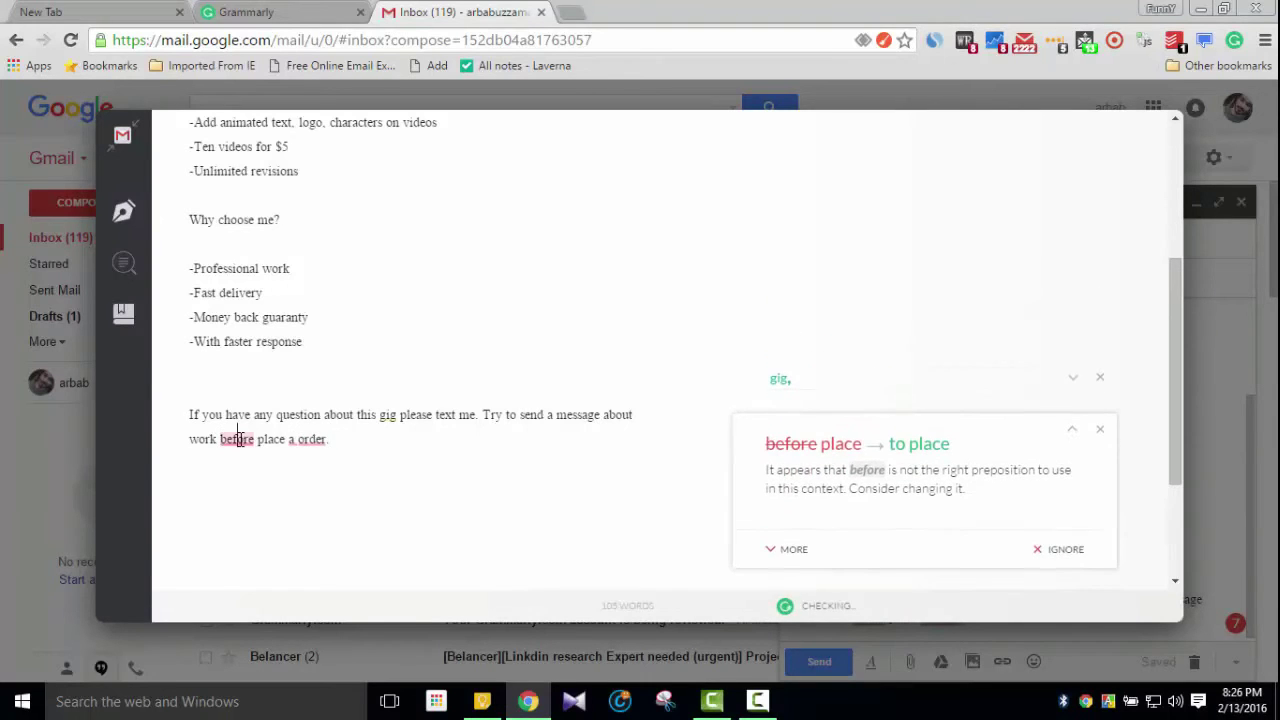
pyautogui.click(900, 445)
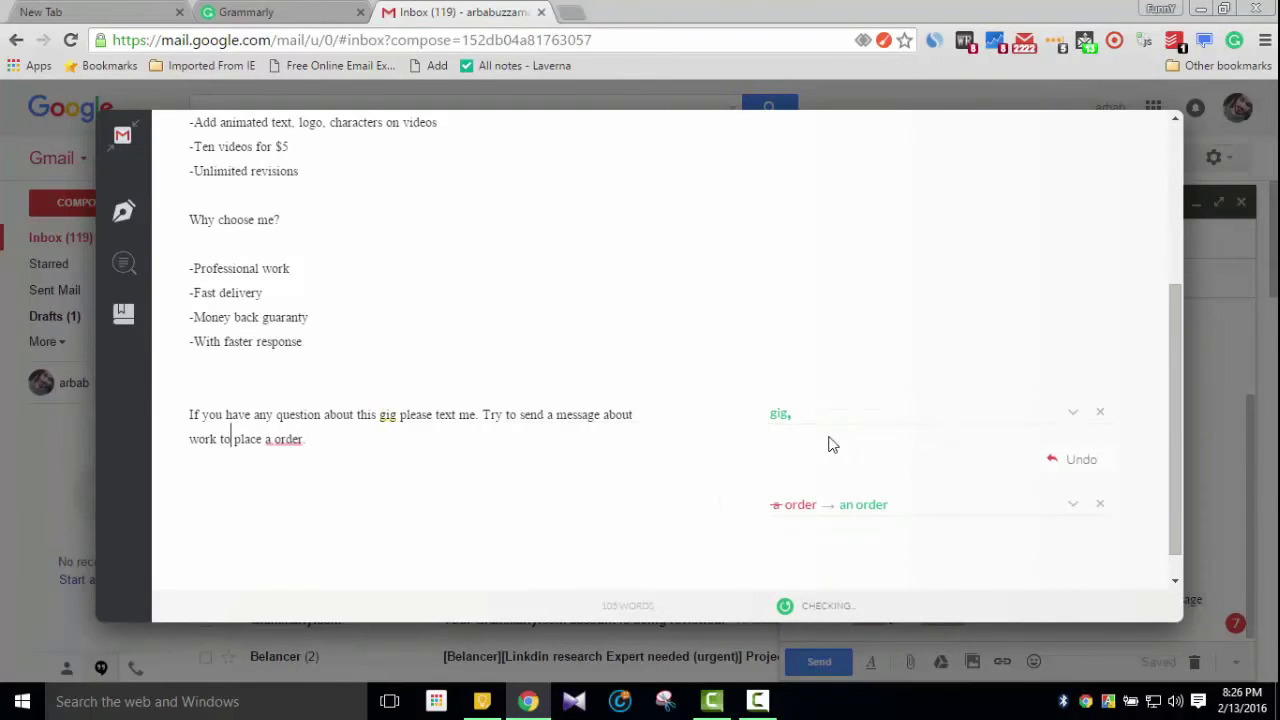
pyautogui.scroll(3, 829, 443)
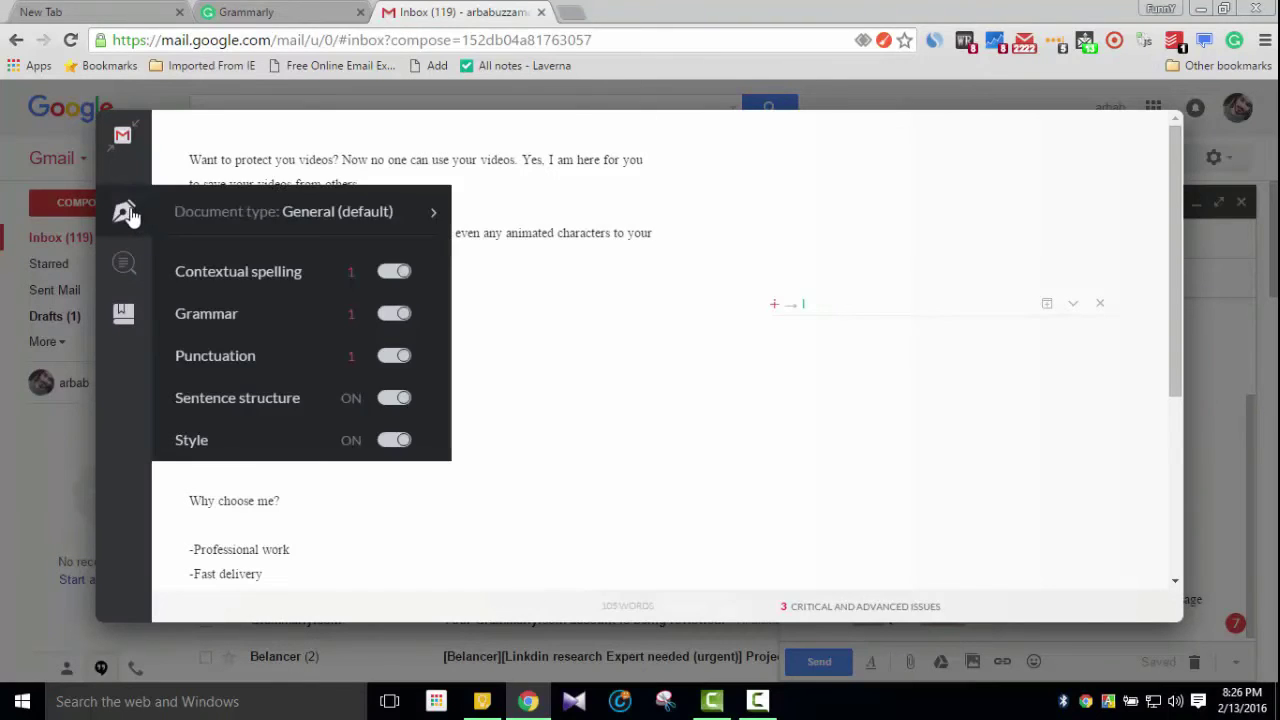
pyautogui.moveTo(123, 215)
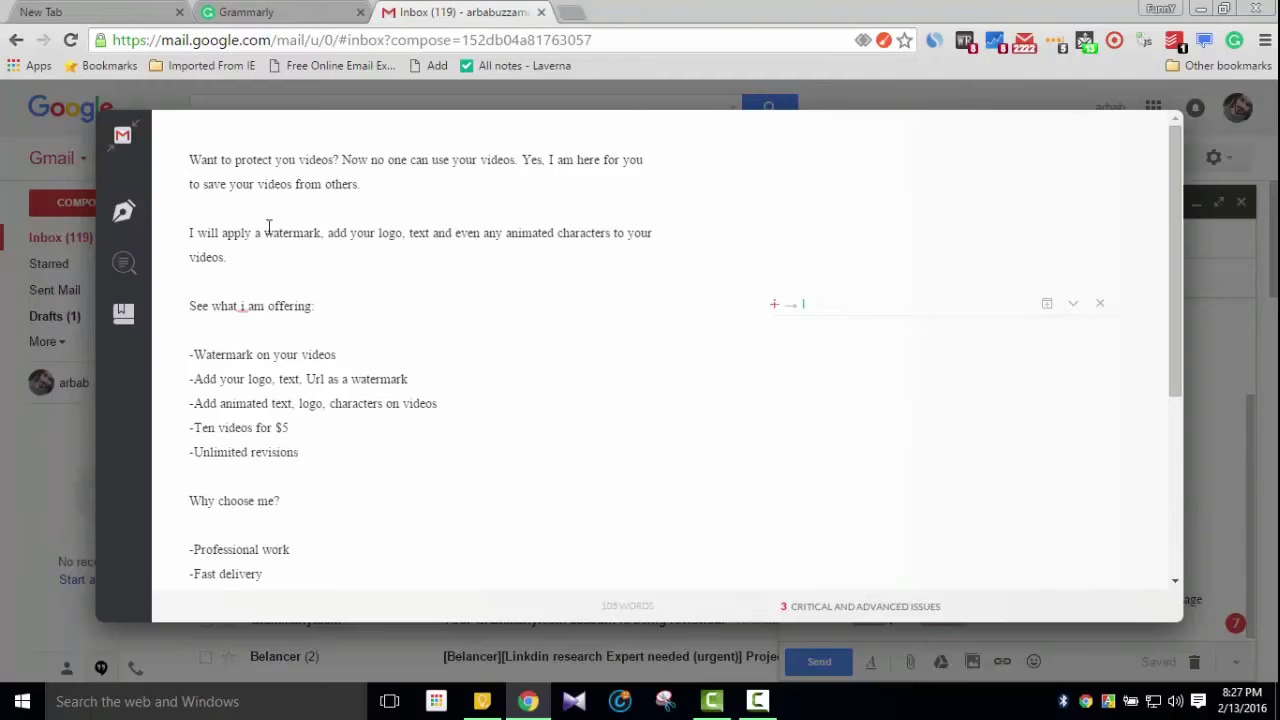
# Leave the Grammarly overlay and delete all the gig text, from the Watermark list to the opening paragraphs
pyautogui.moveTo(197, 210)
pyautogui.click(1202, 442)
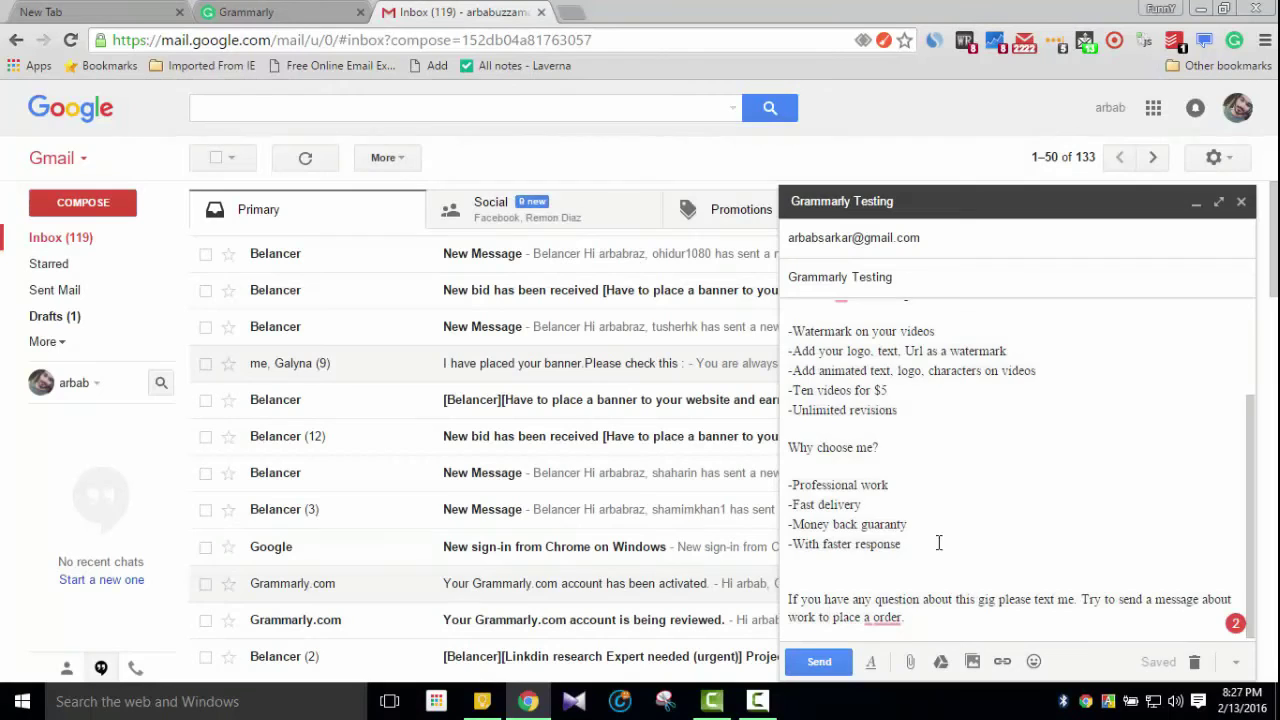
pyautogui.scroll(1, 885, 553)
pyautogui.scroll(1, 885, 553)
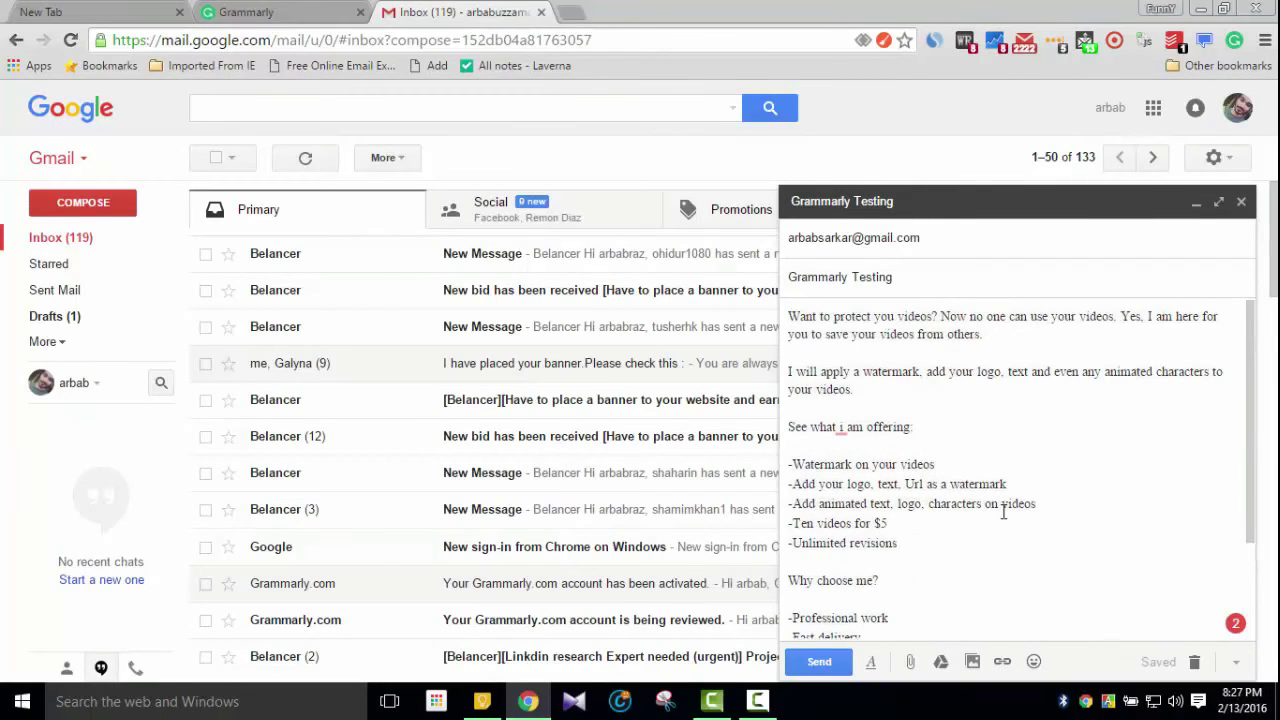
pyautogui.scroll(-3, 1003, 511)
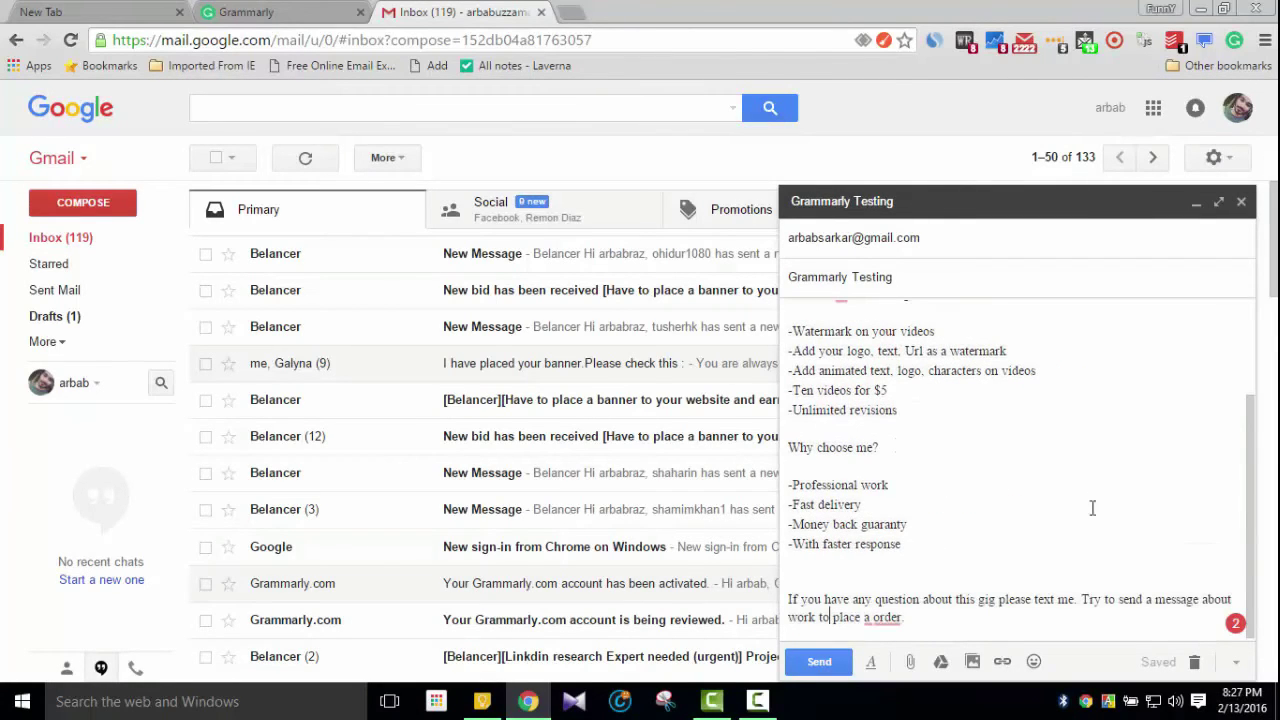
pyautogui.moveTo(925, 628); pyautogui.dragTo(788, 323)
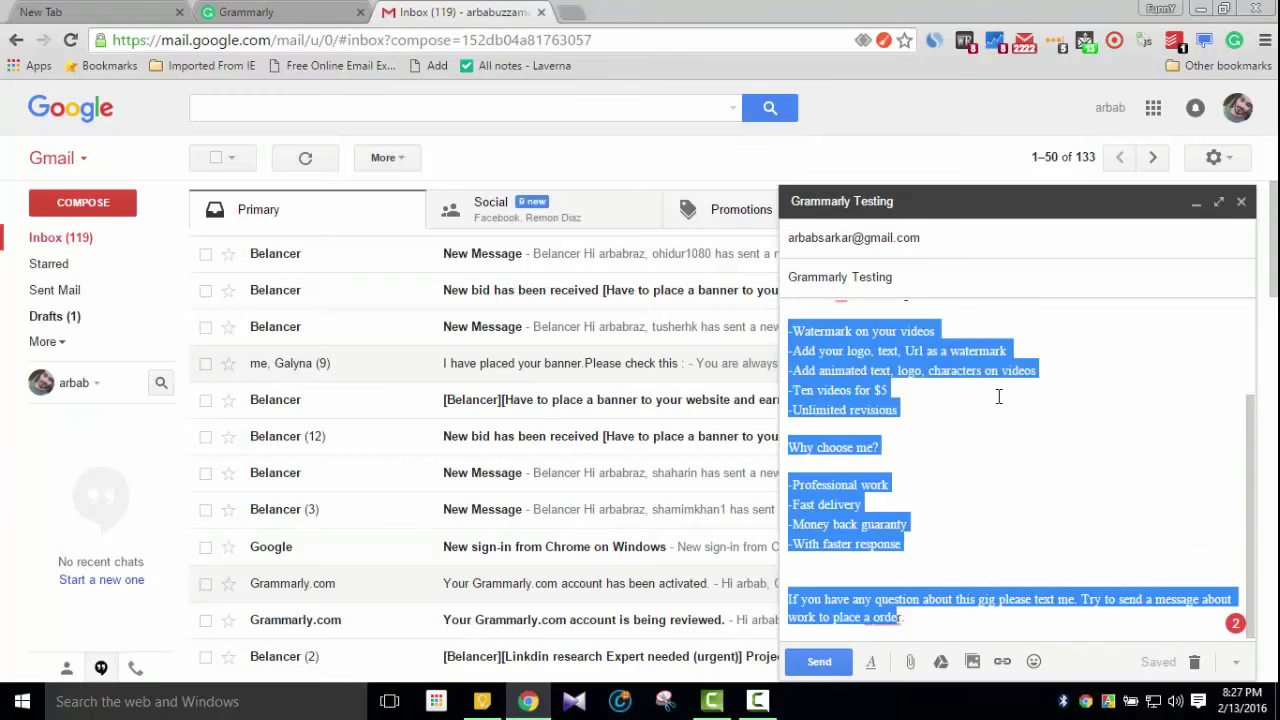
pyautogui.press('BackSpace')
pyautogui.moveTo(938, 500); pyautogui.dragTo(792, 377)
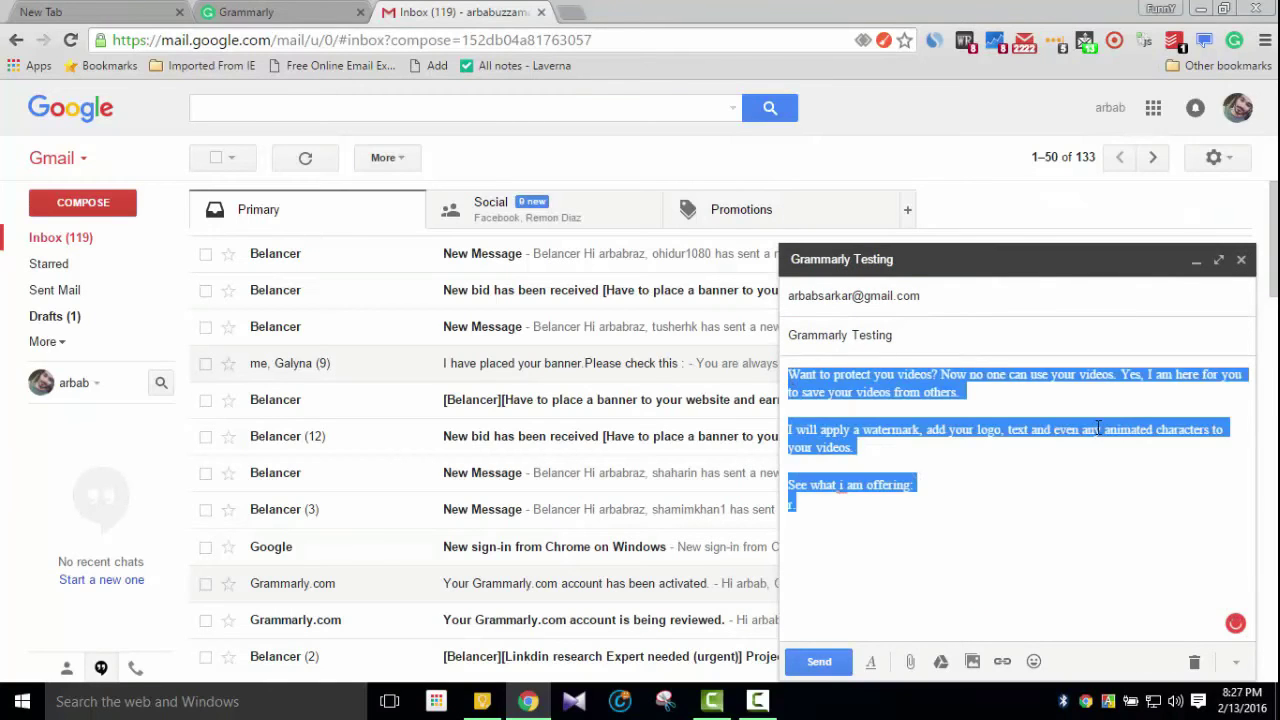
pyautogui.press('BackSpace')
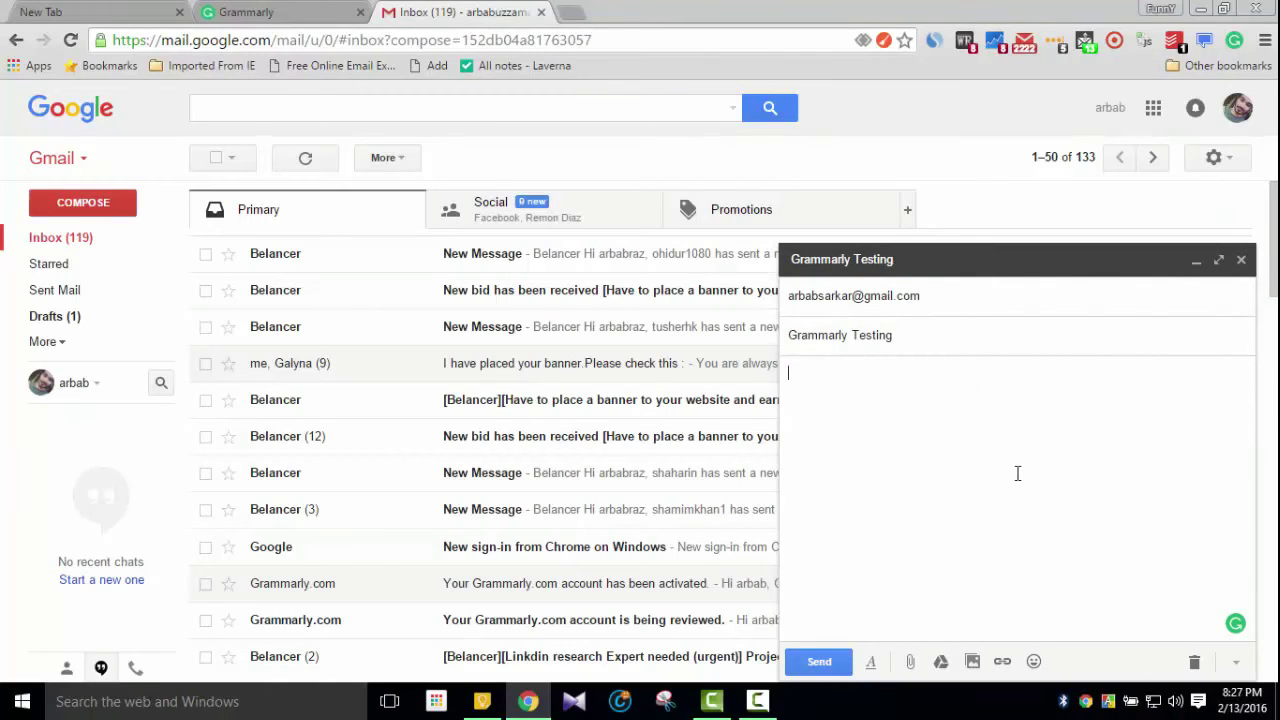
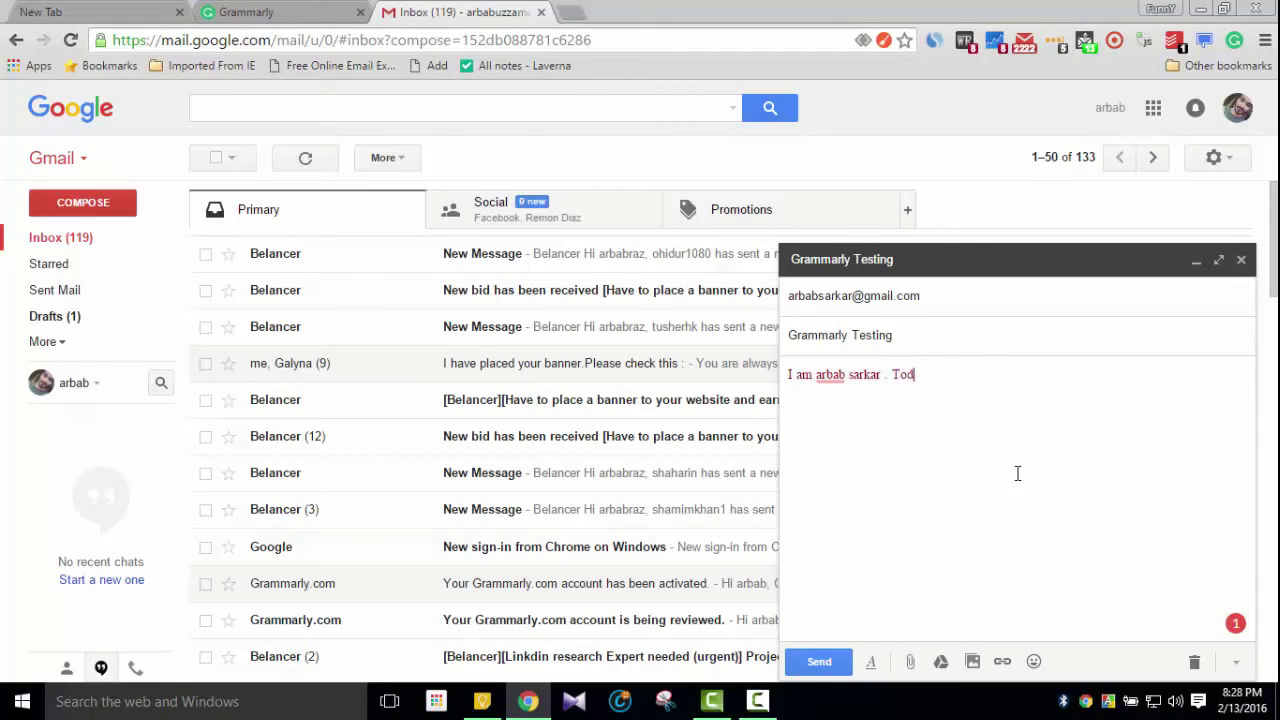
# Continue the body with the misspelled test sentence 'Todau i am goinh to shoy you a aweson toom'
pyautogui.write('i am goinh to ')
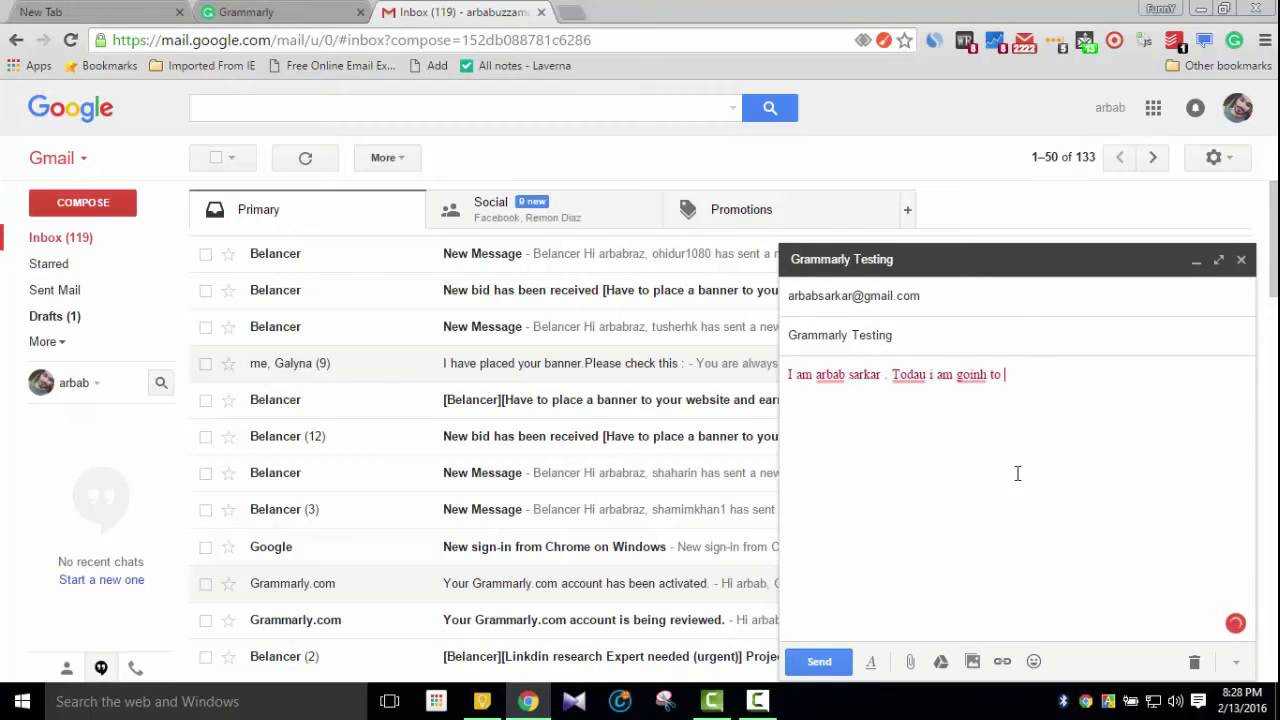
pyautogui.write('shoe you')
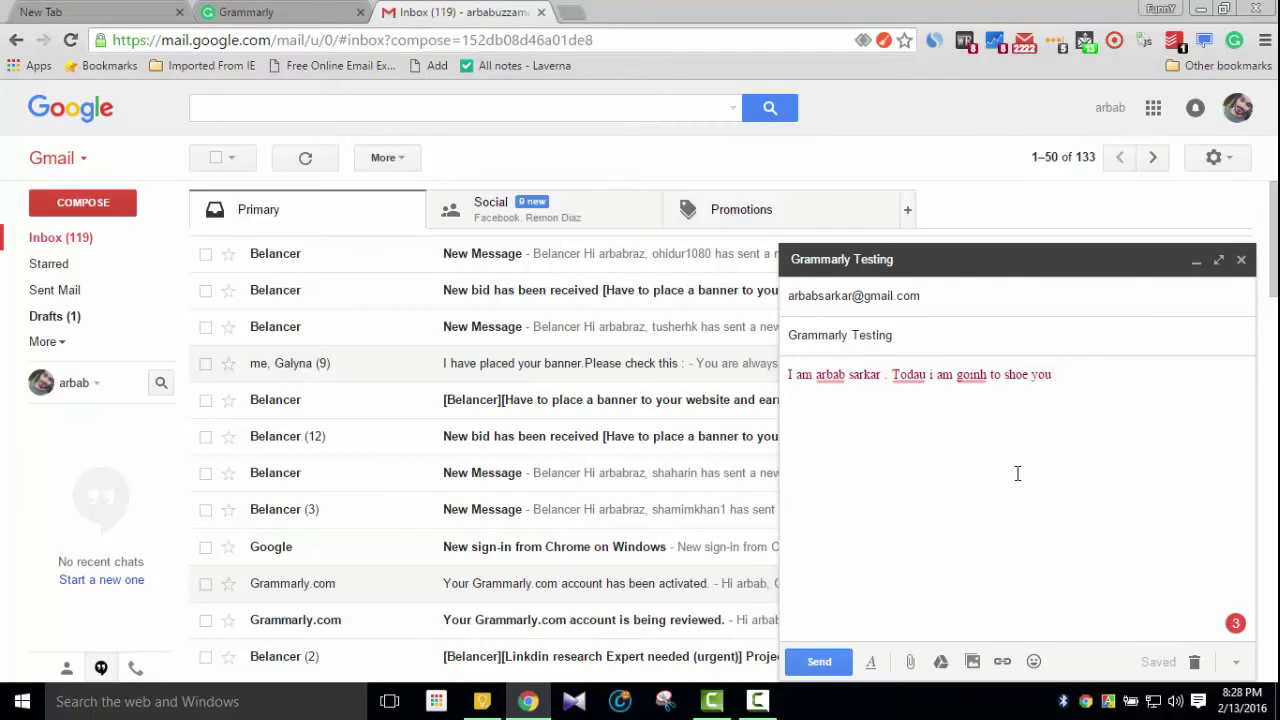
pyautogui.click(1027, 377)
pyautogui.press('BackSpace')
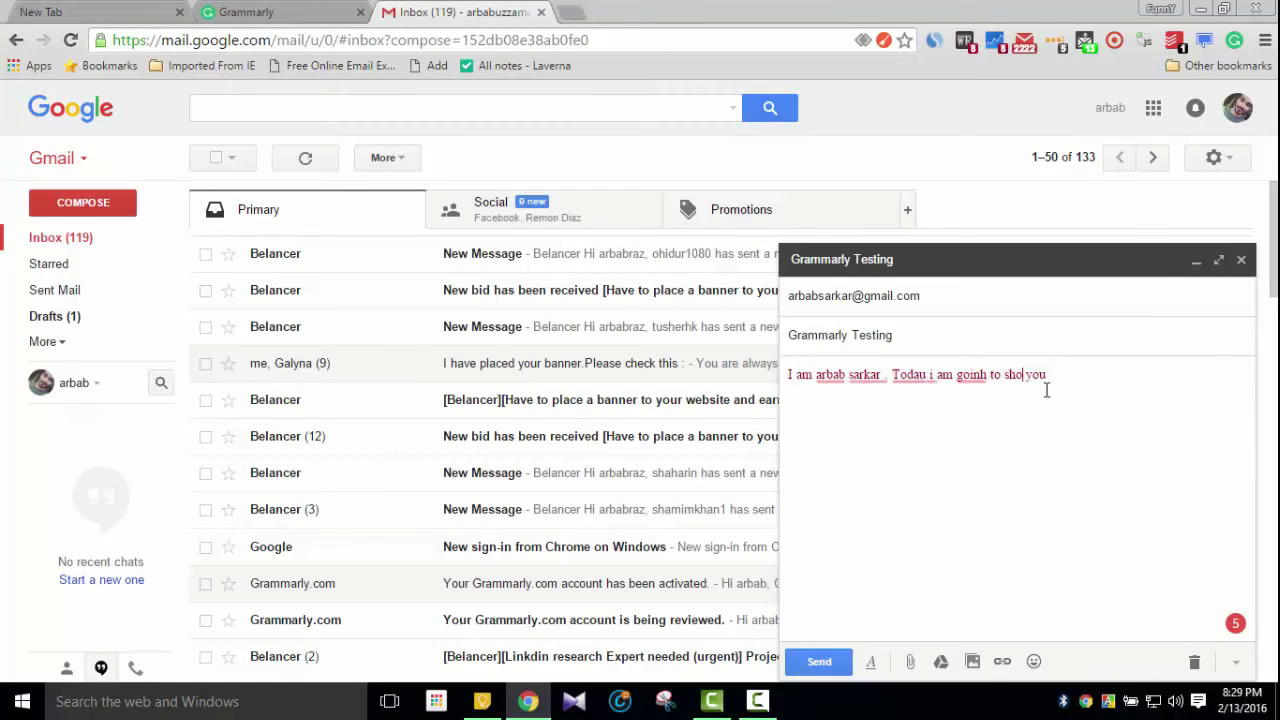
pyautogui.write('you a aw')
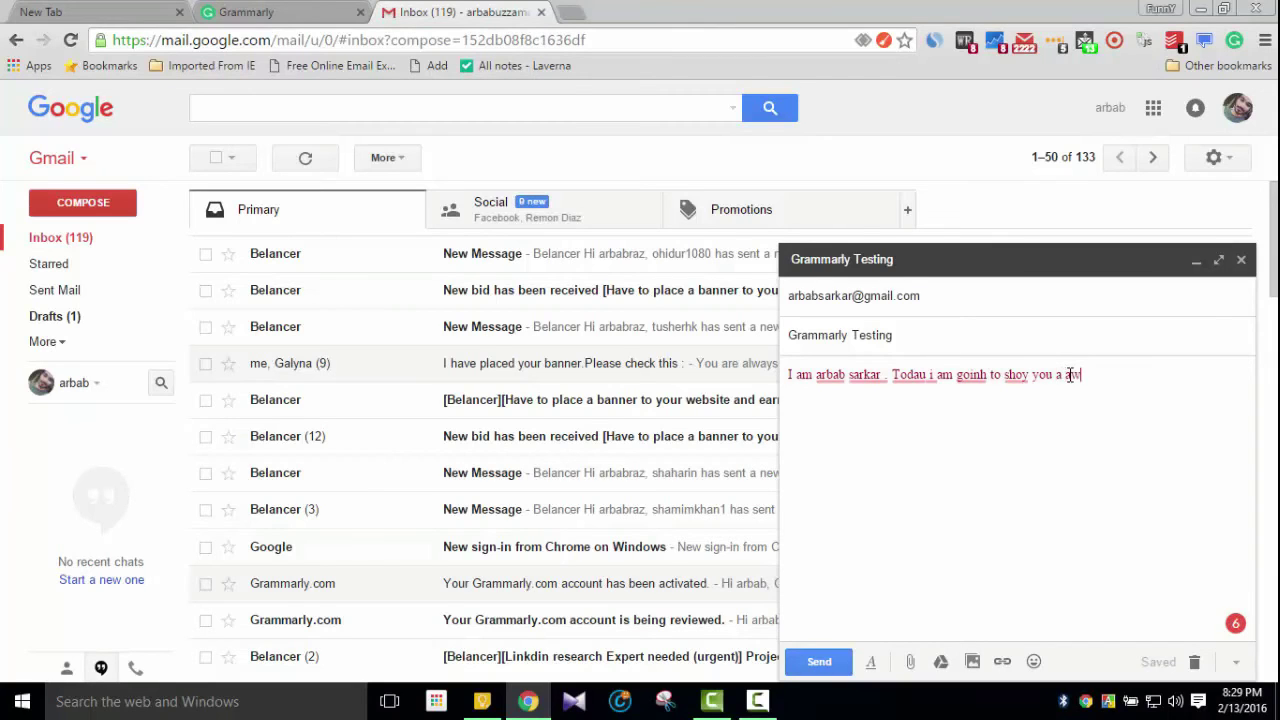
pyautogui.write('eson toom')
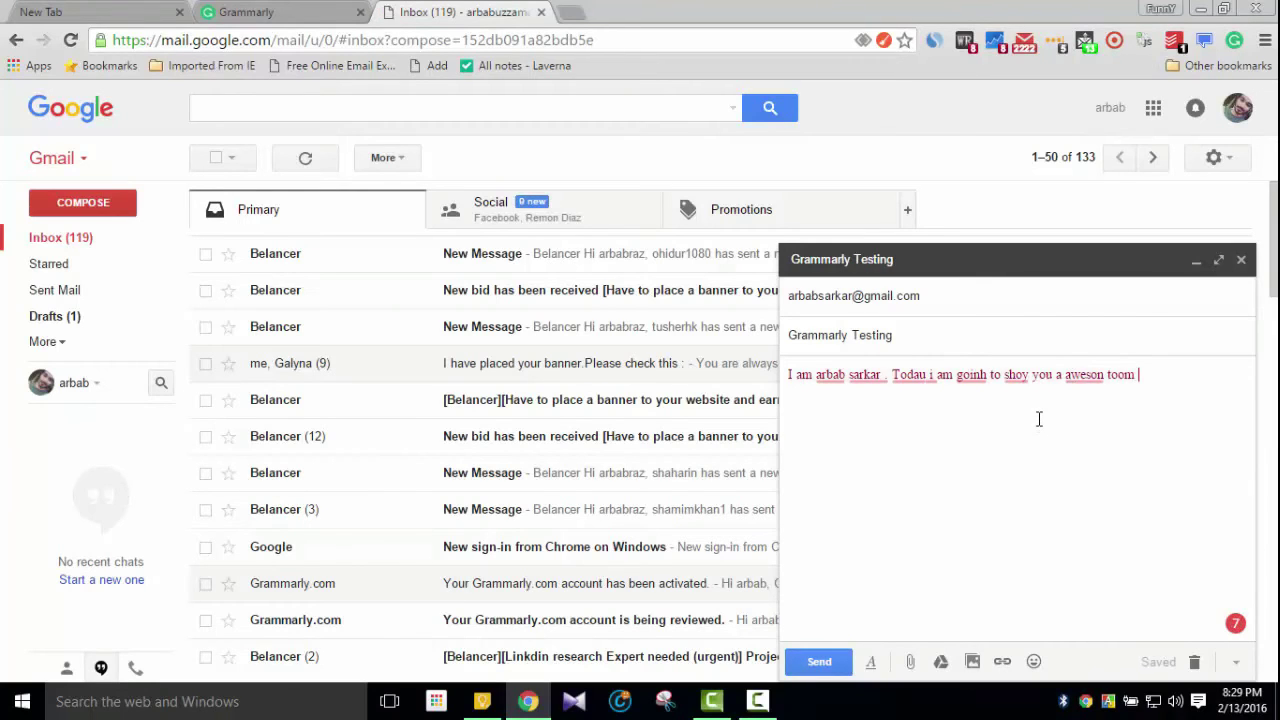
pyautogui.press('BackSpace')
pyautogui.write('n')
pyautogui.moveTo(914, 378)
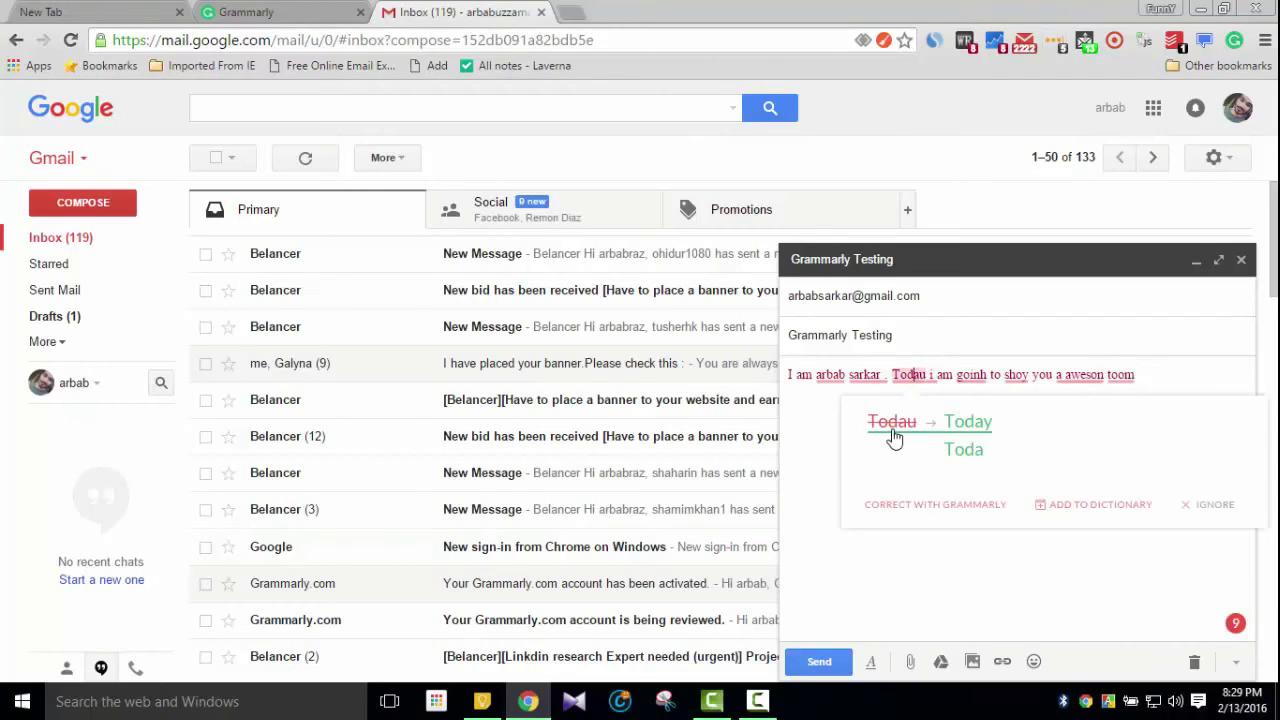
# Accept Grammarly's fixes for Todau → Today, i → I, goinh → going and shoy → show
pyautogui.click(966, 426)
pyautogui.moveTo(932, 380)
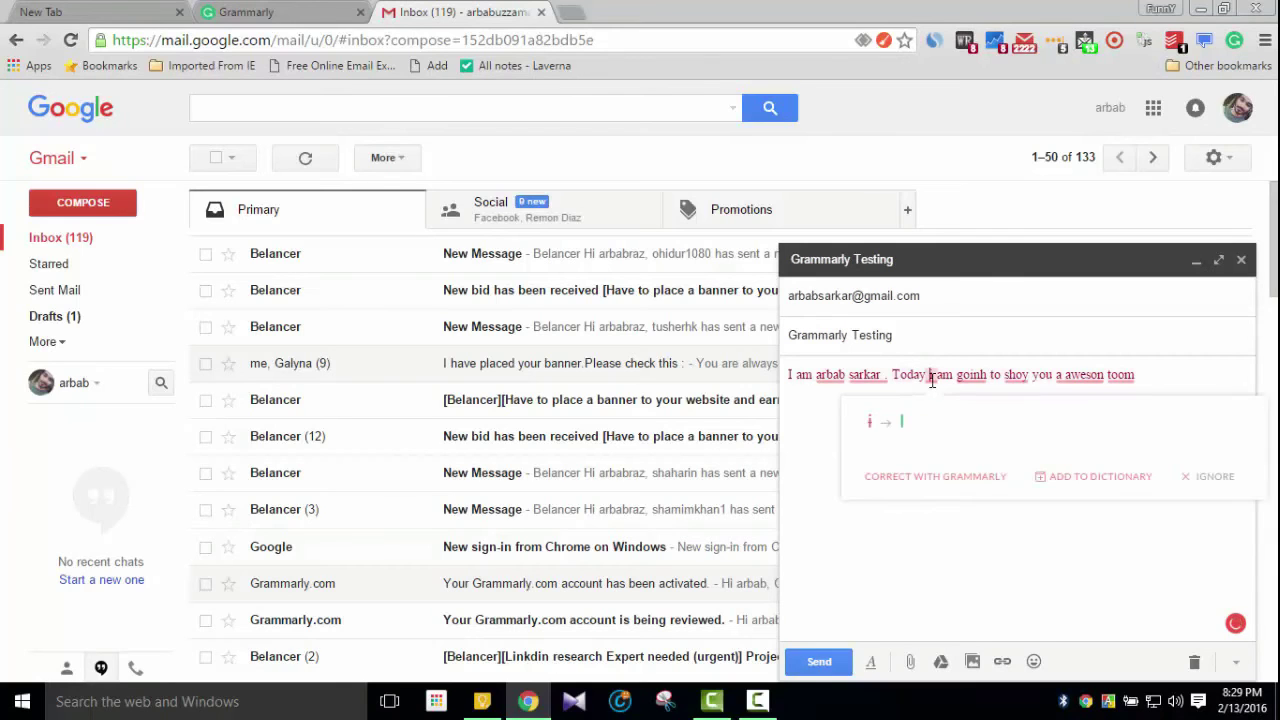
pyautogui.click(901, 431)
pyautogui.moveTo(978, 380)
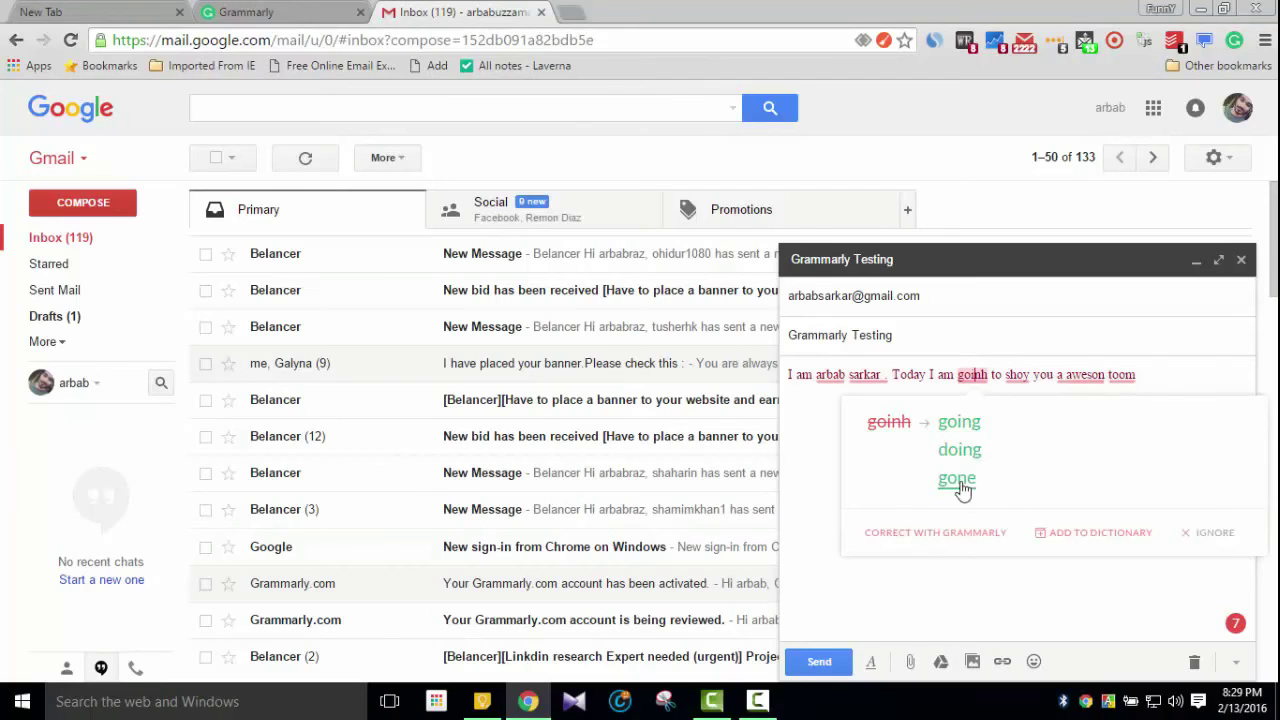
pyautogui.click(963, 424)
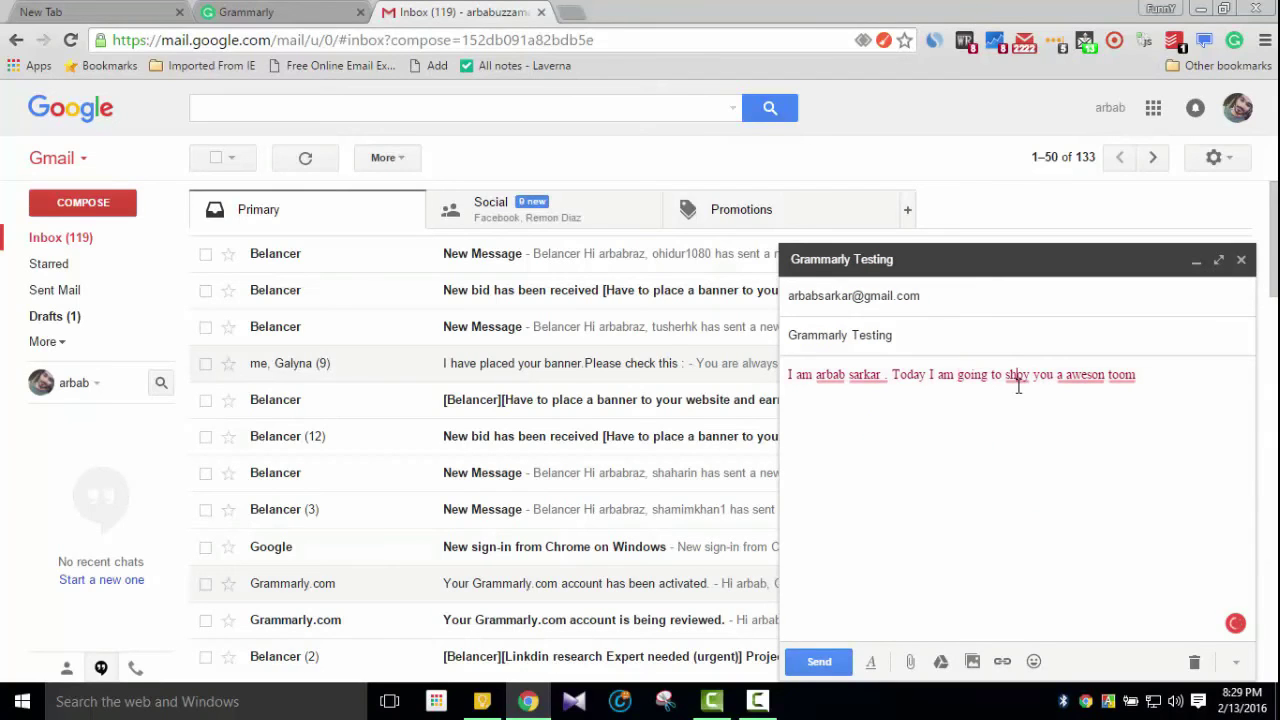
pyautogui.moveTo(1020, 380)
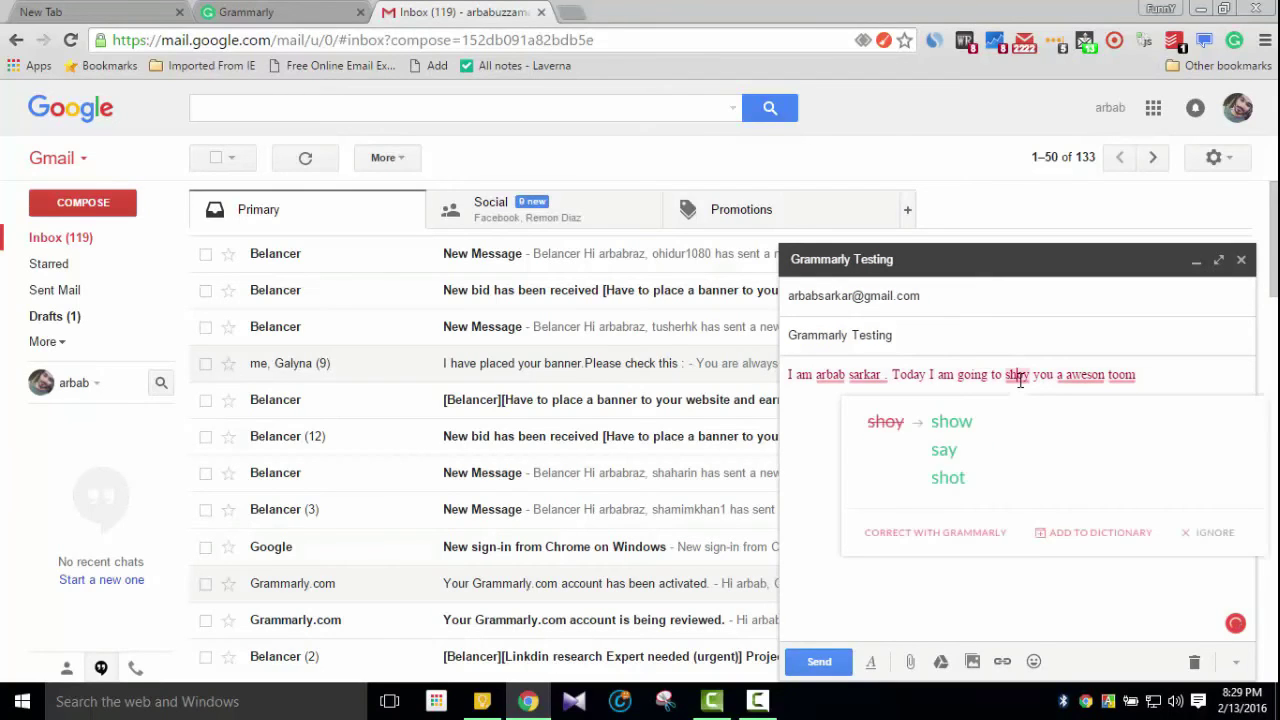
pyautogui.click(957, 428)
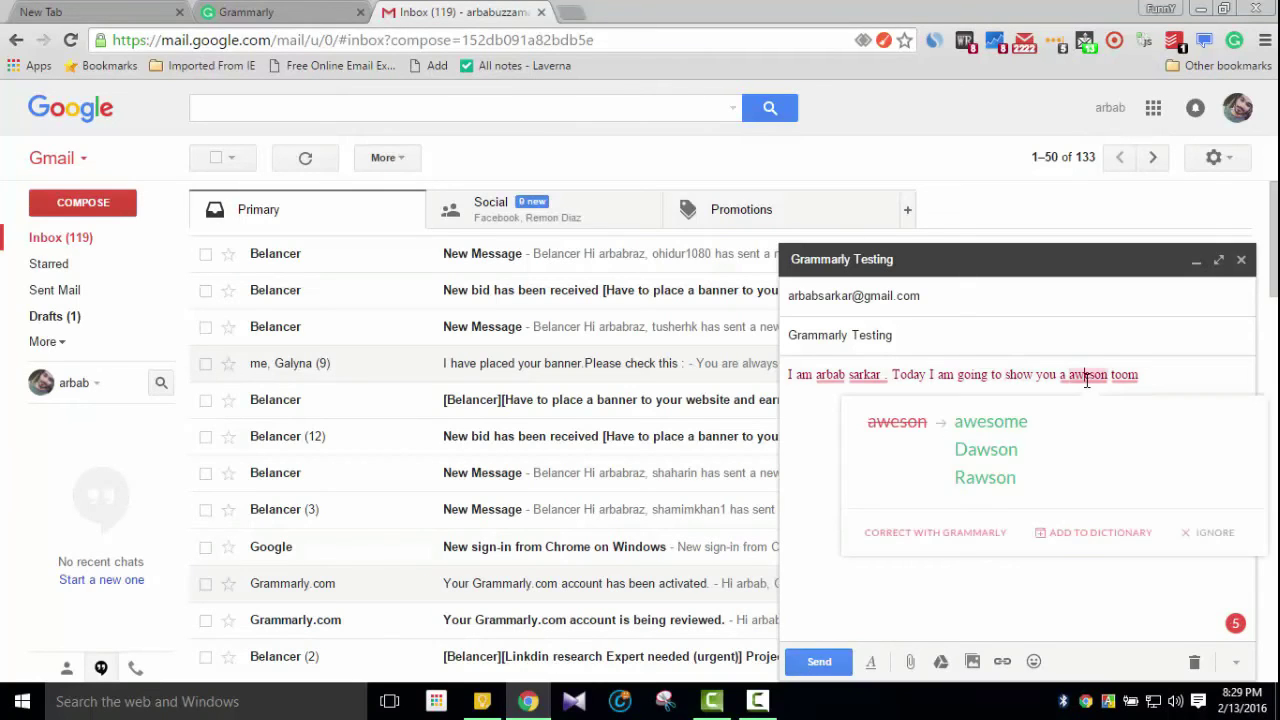
# Correct aweson to awesome and toom to tool, then bring up Grammarly's full review
pyautogui.click(1085, 375)
pyautogui.moveTo(1094, 377)
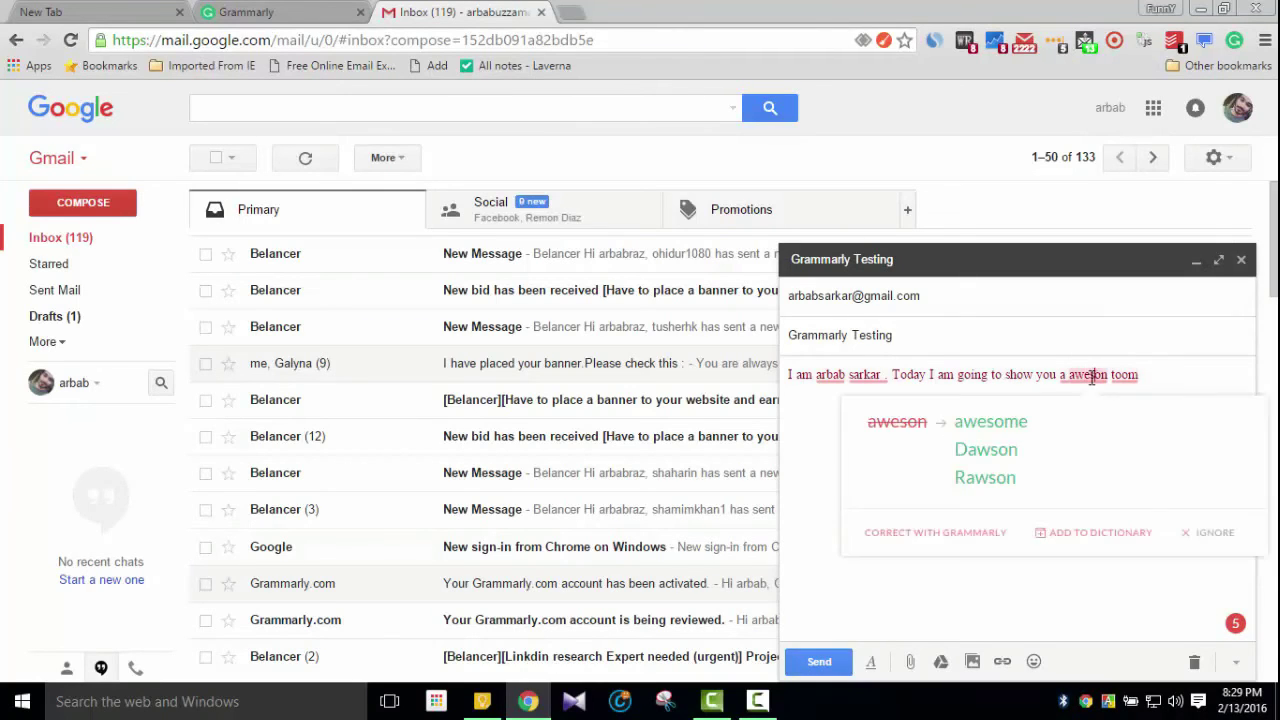
pyautogui.click(1005, 426)
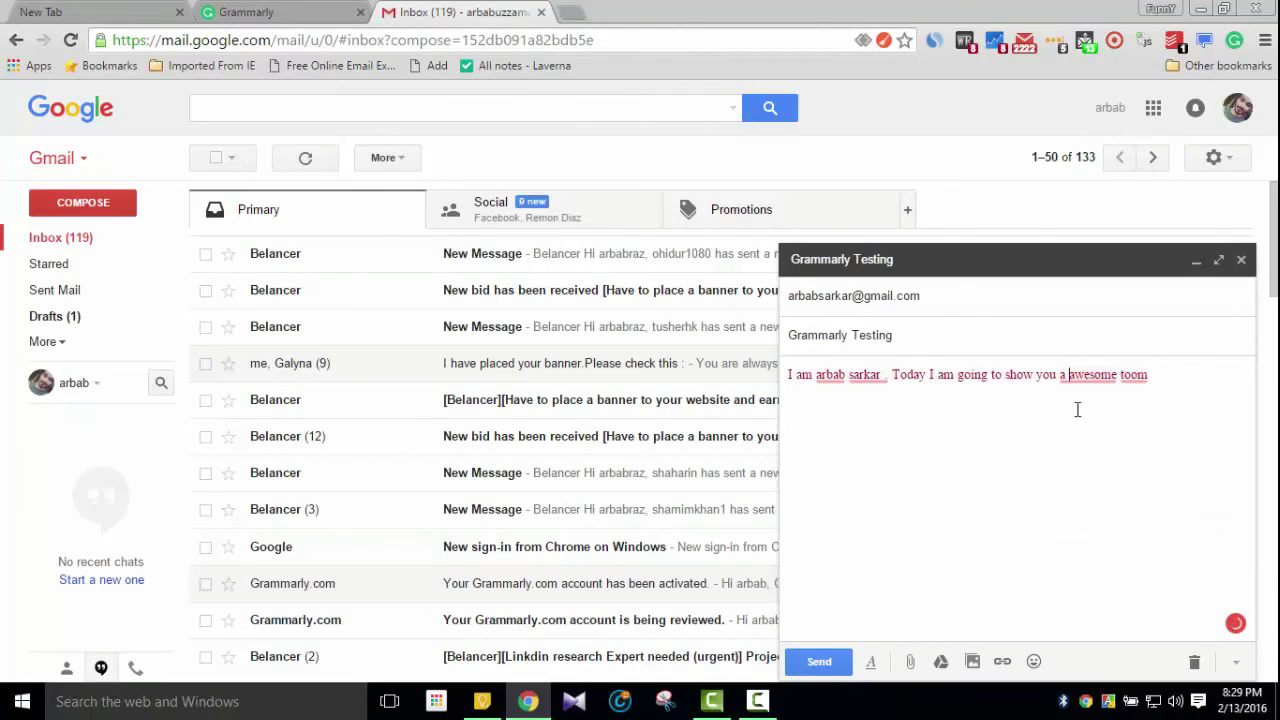
pyautogui.click(1134, 376)
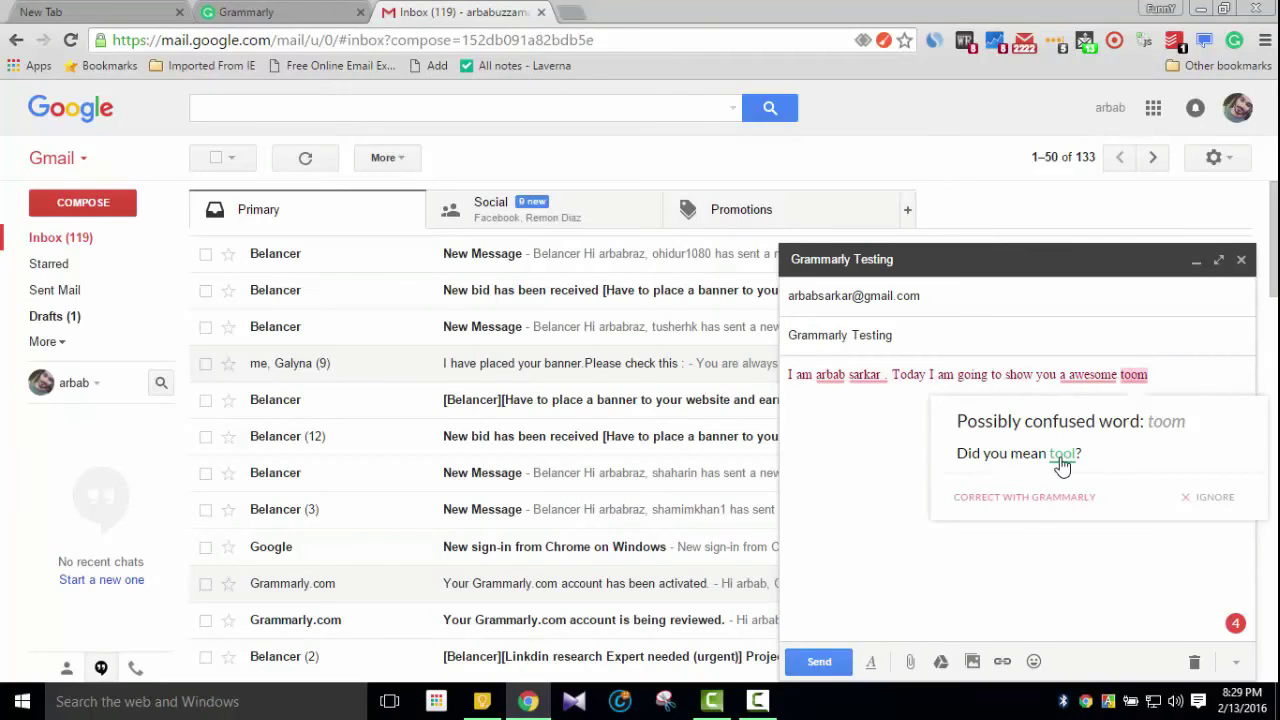
pyautogui.click(1060, 457)
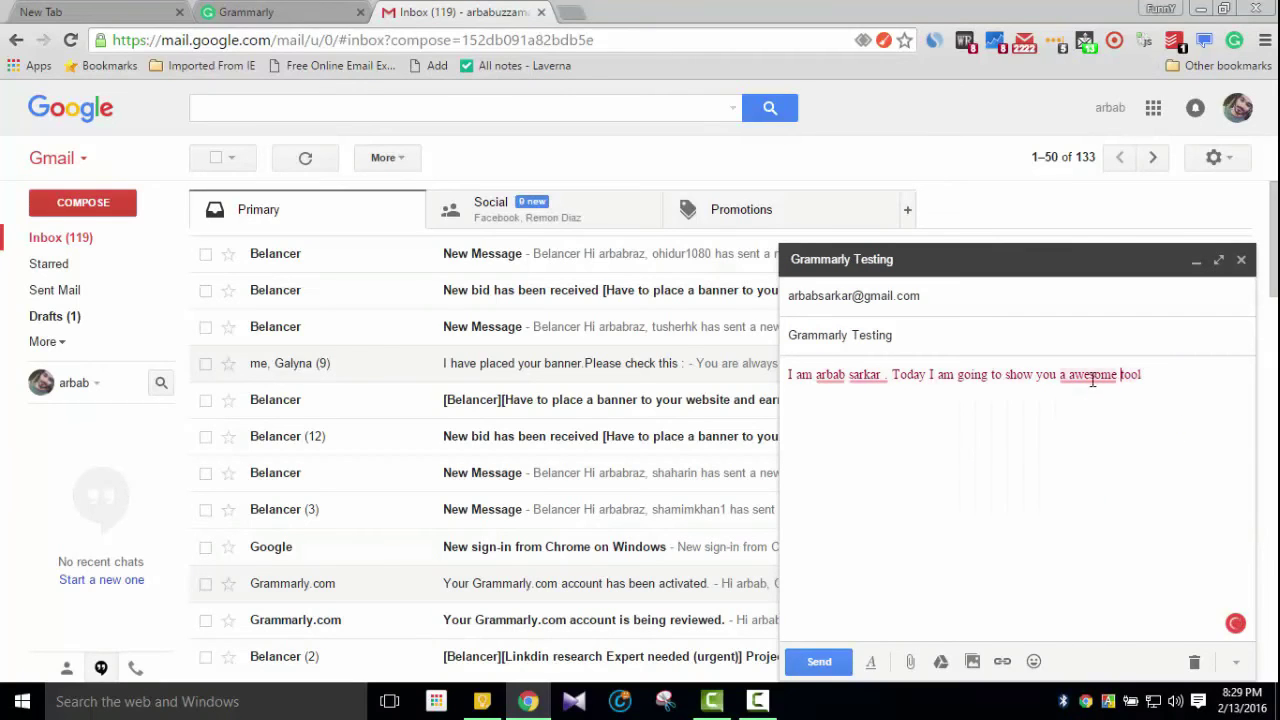
pyautogui.moveTo(1090, 376)
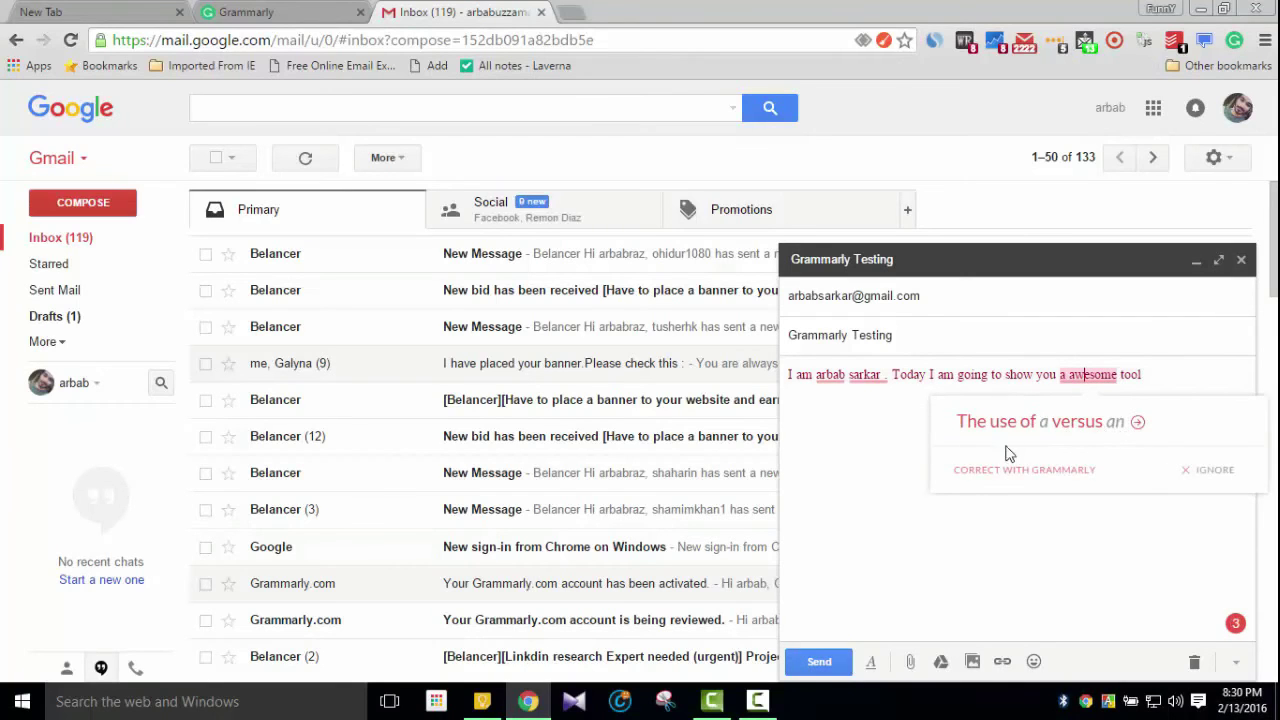
pyautogui.click(1236, 623)
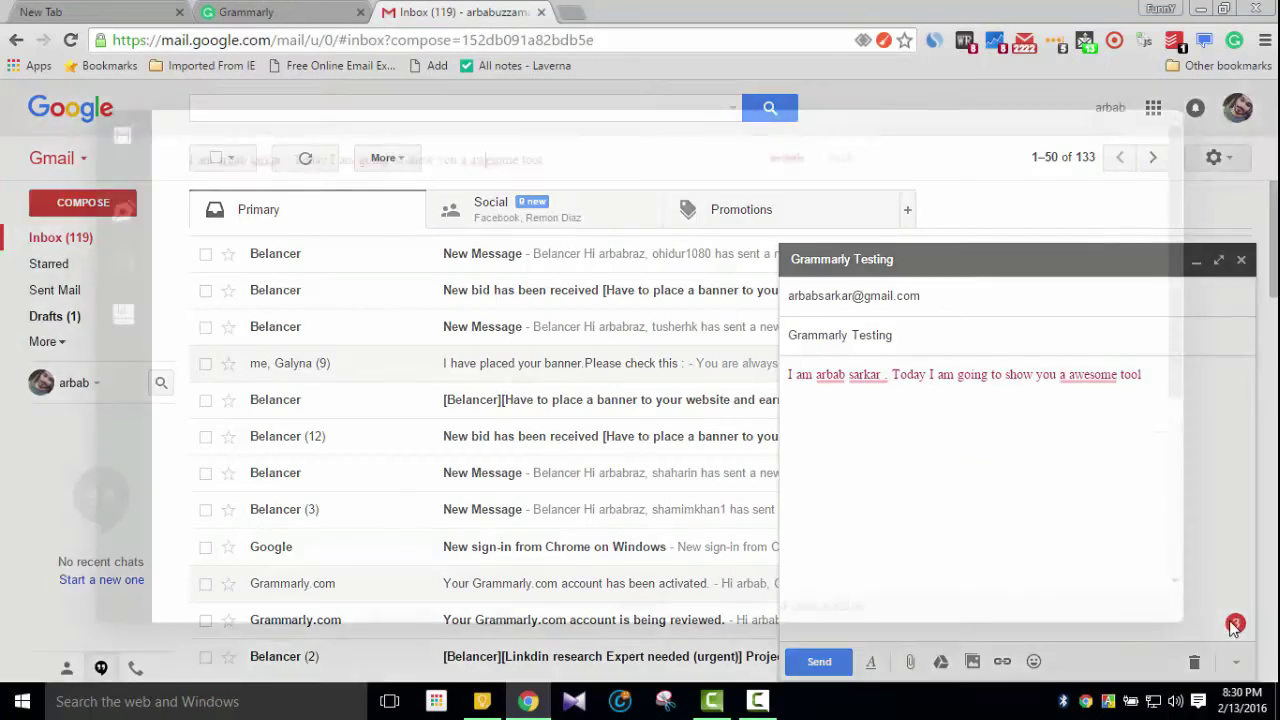
# Change 'a awesome' to 'an awesome', then erase the test text and close the draft
pyautogui.click(487, 159)
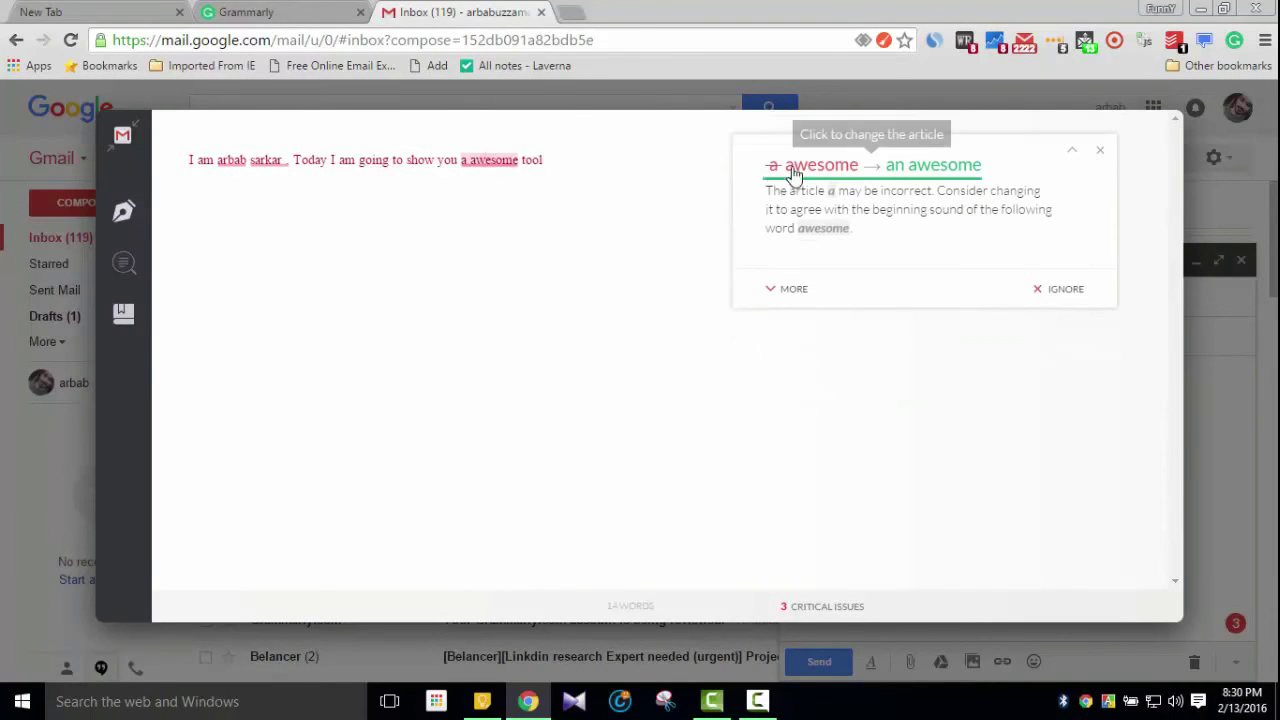
pyautogui.click(924, 176)
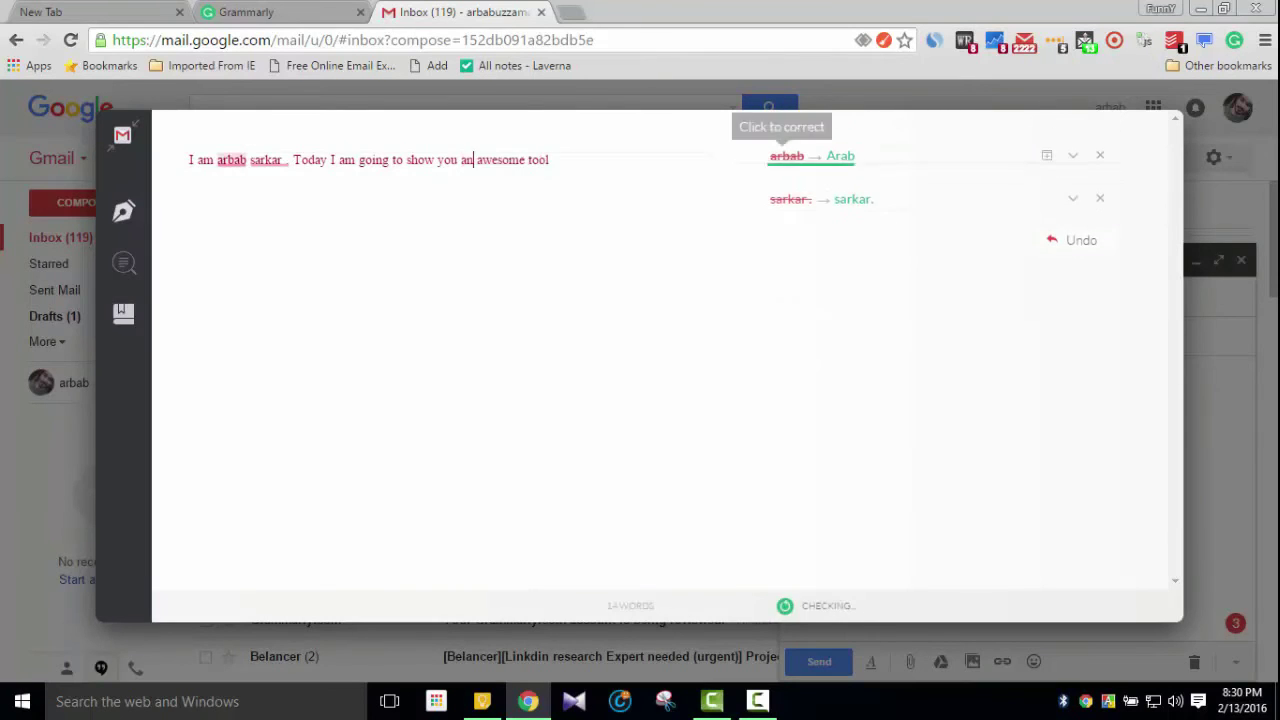
pyautogui.click(1194, 374)
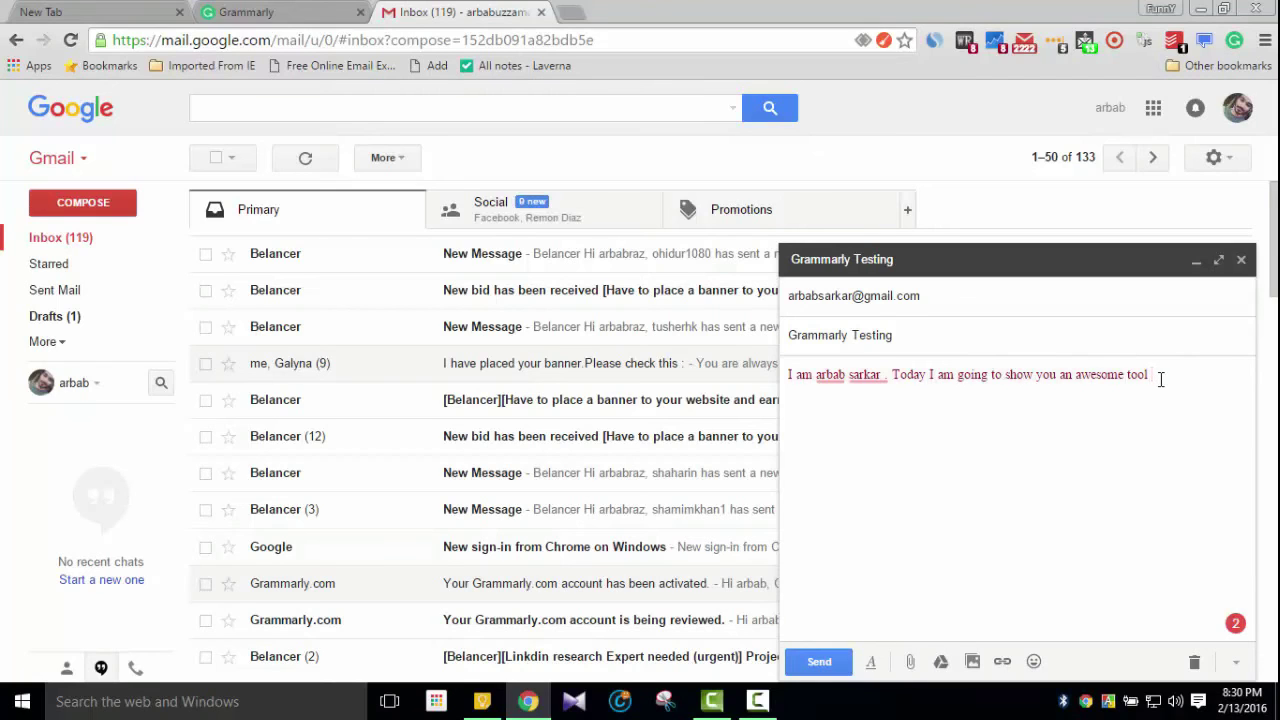
pyautogui.press('BackSpace')
pyautogui.press('BackSpace')
pyautogui.press('BackSpace')
pyautogui.press('BackSpace')
pyautogui.press('BackSpace')
pyautogui.press('BackSpace')
pyautogui.press('BackSpace')
pyautogui.press('BackSpace')
pyautogui.press('BackSpace')
pyautogui.press('BackSpace')
pyautogui.press('BackSpace')
pyautogui.press('BackSpace')
pyautogui.press('BackSpace')
pyautogui.press('BackSpace')
pyautogui.press('BackSpace')
pyautogui.press('BackSpace')
pyautogui.press('BackSpace')
pyautogui.press('BackSpace')
pyautogui.press('BackSpace')
pyautogui.press('BackSpace')
pyautogui.press('BackSpace')
pyautogui.press('BackSpace')
pyautogui.press('BackSpace')
pyautogui.press('BackSpace')
pyautogui.press('BackSpace')
pyautogui.press('BackSpace')
pyautogui.press('BackSpace')
pyautogui.press('BackSpace')
pyautogui.press('BackSpace')
pyautogui.press('BackSpace')
pyautogui.press('BackSpace')
pyautogui.press('BackSpace')
pyautogui.press('BackSpace')
pyautogui.press('BackSpace')
pyautogui.press('BackSpace')
pyautogui.press('BackSpace')
pyautogui.press('BackSpace')
pyautogui.press('BackSpace')
pyautogui.press('BackSpace')
pyautogui.press('BackSpace')
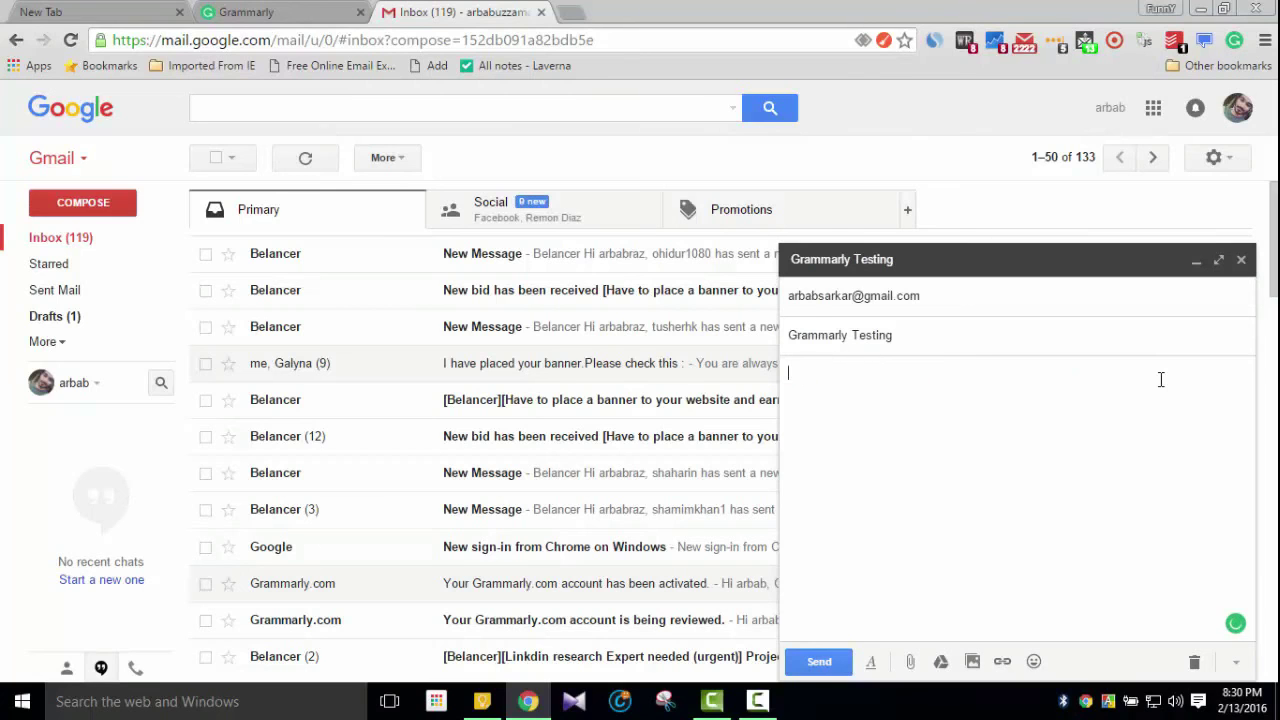
pyautogui.click(1241, 259)
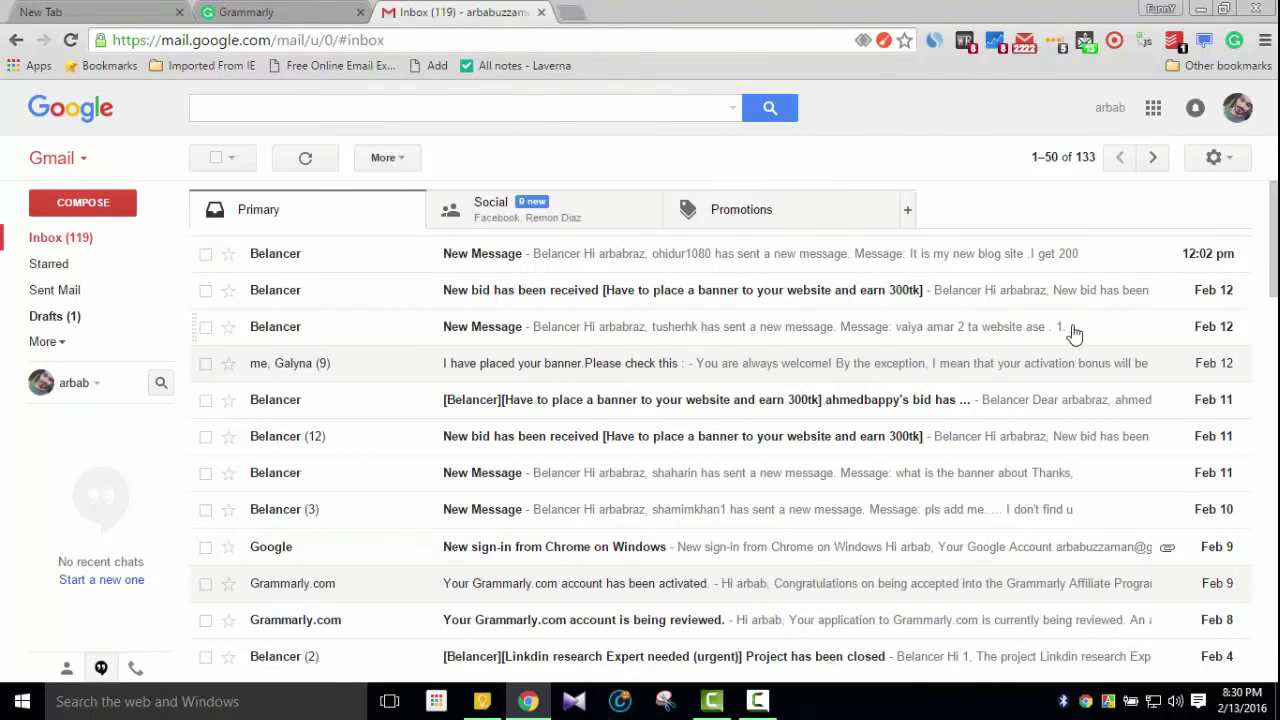
# In Google Keep, locate and open the Virtual Assistant (BID) note, then close it
pyautogui.click(484, 702)
pyautogui.scroll(4, 77, 337)
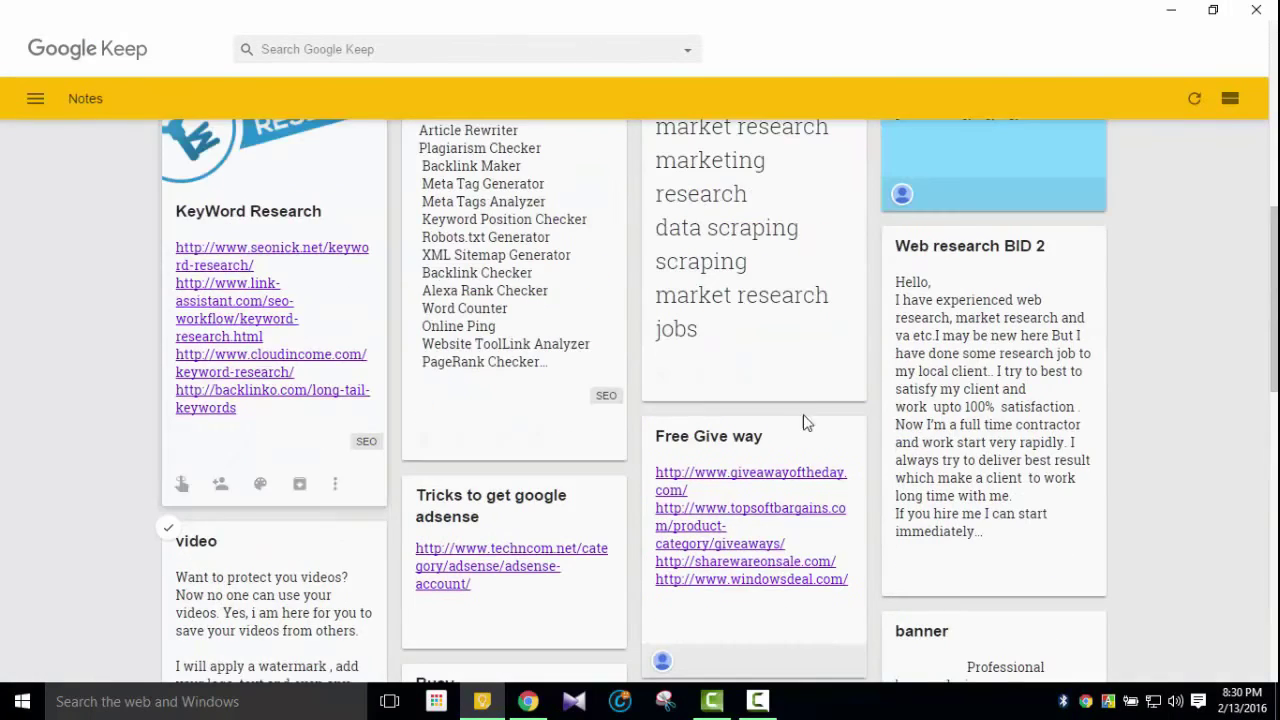
pyautogui.scroll(-6, 145, 370)
pyautogui.scroll(-4, 145, 370)
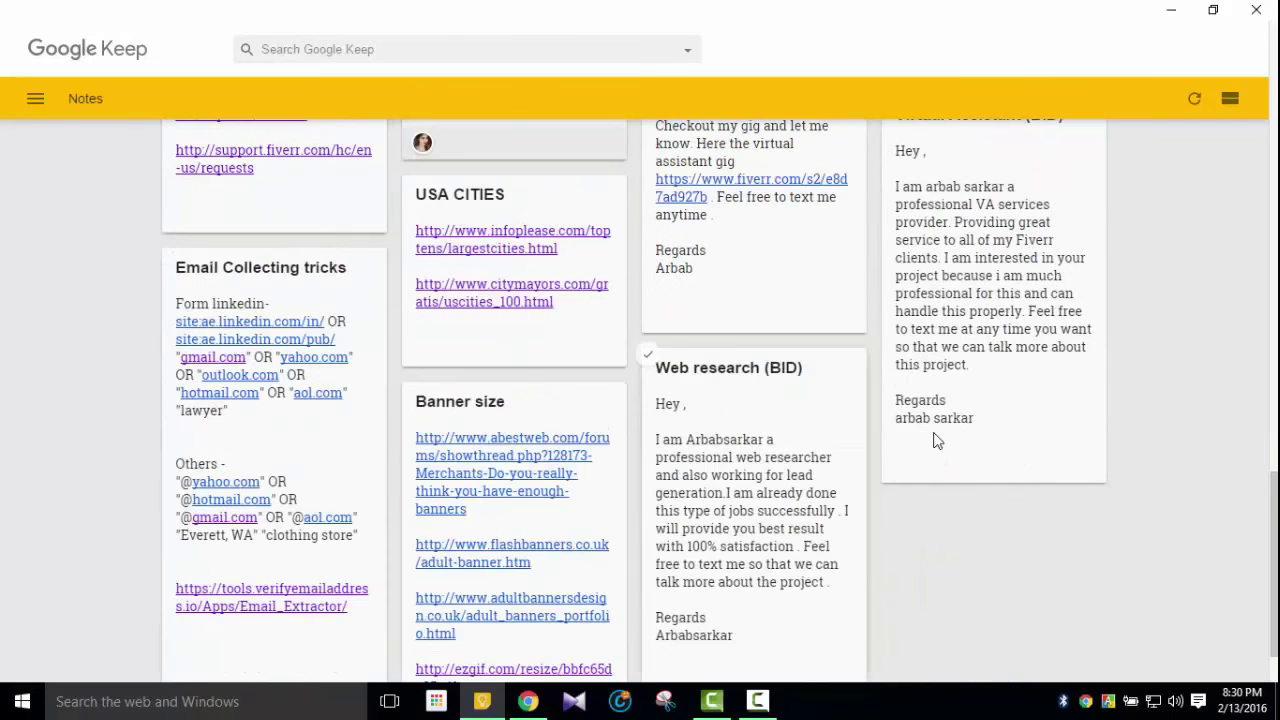
pyautogui.scroll(-1, 934, 437)
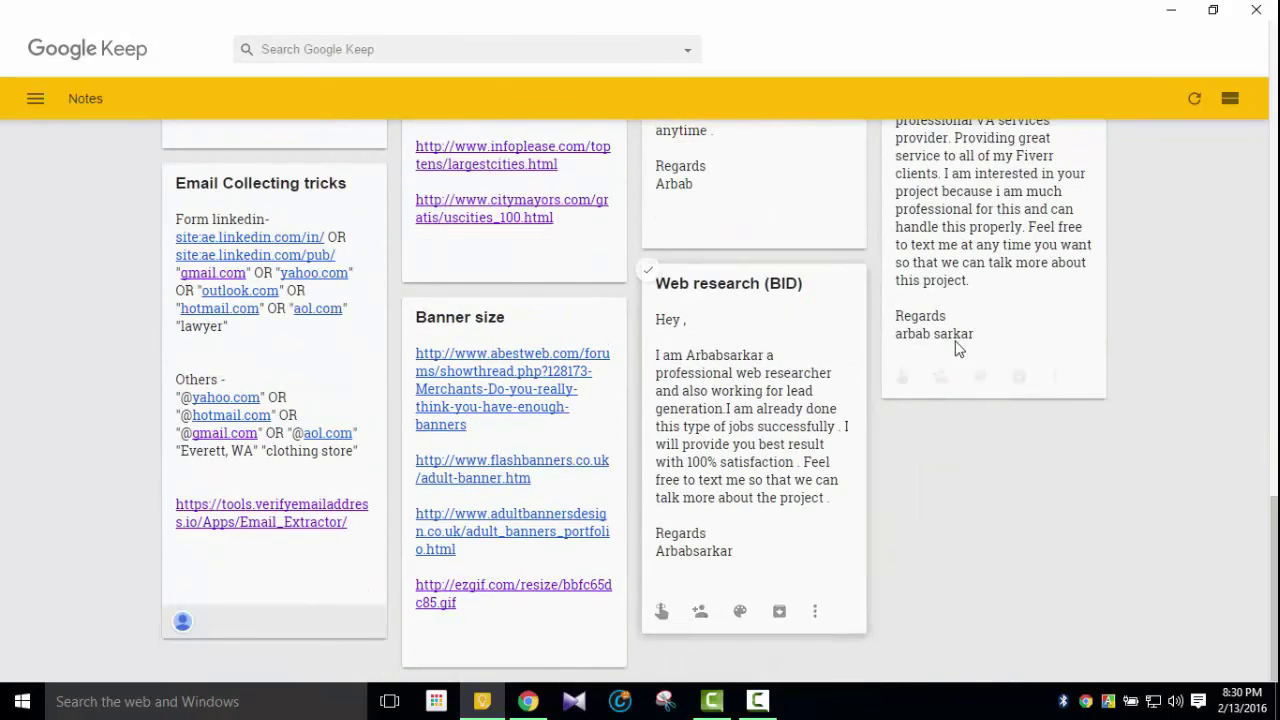
pyautogui.scroll(2, 1100, 320)
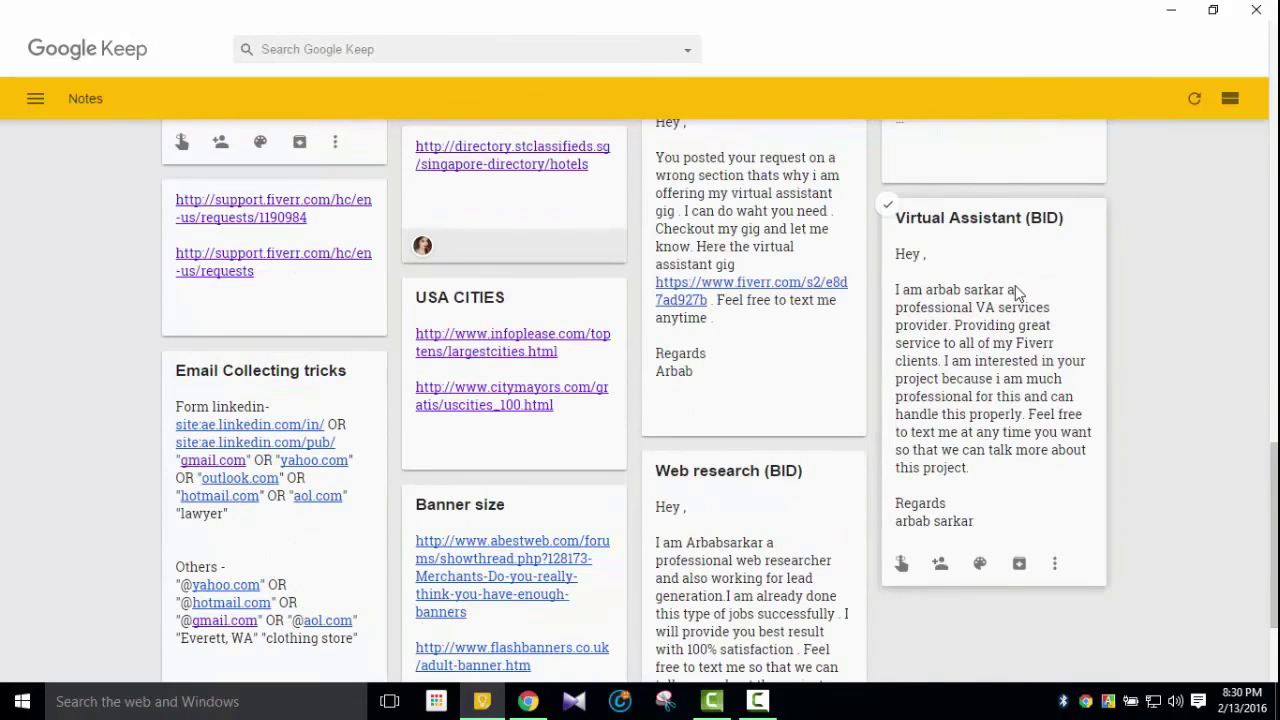
pyautogui.click(1010, 284)
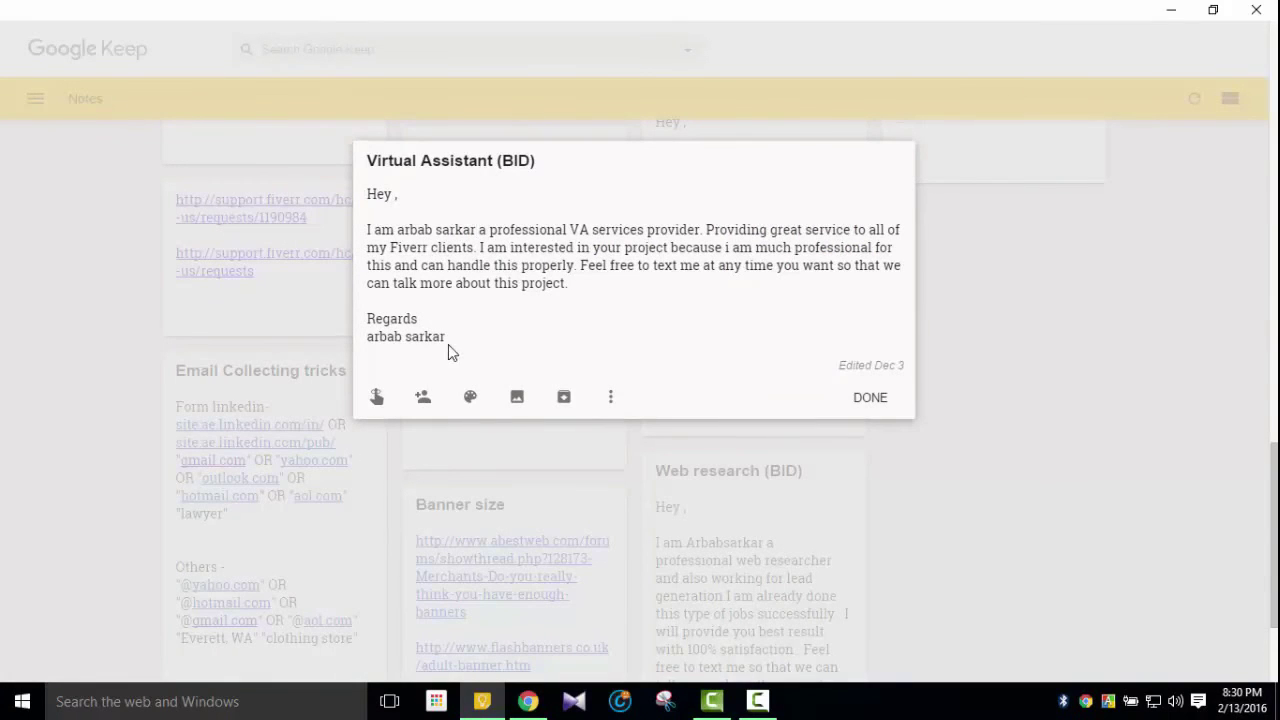
pyautogui.click(870, 397)
# Reopen the Virtual Assistant (BID) note, copy its full letter text, and return to the browser
pyautogui.scroll(4, 146, 400)
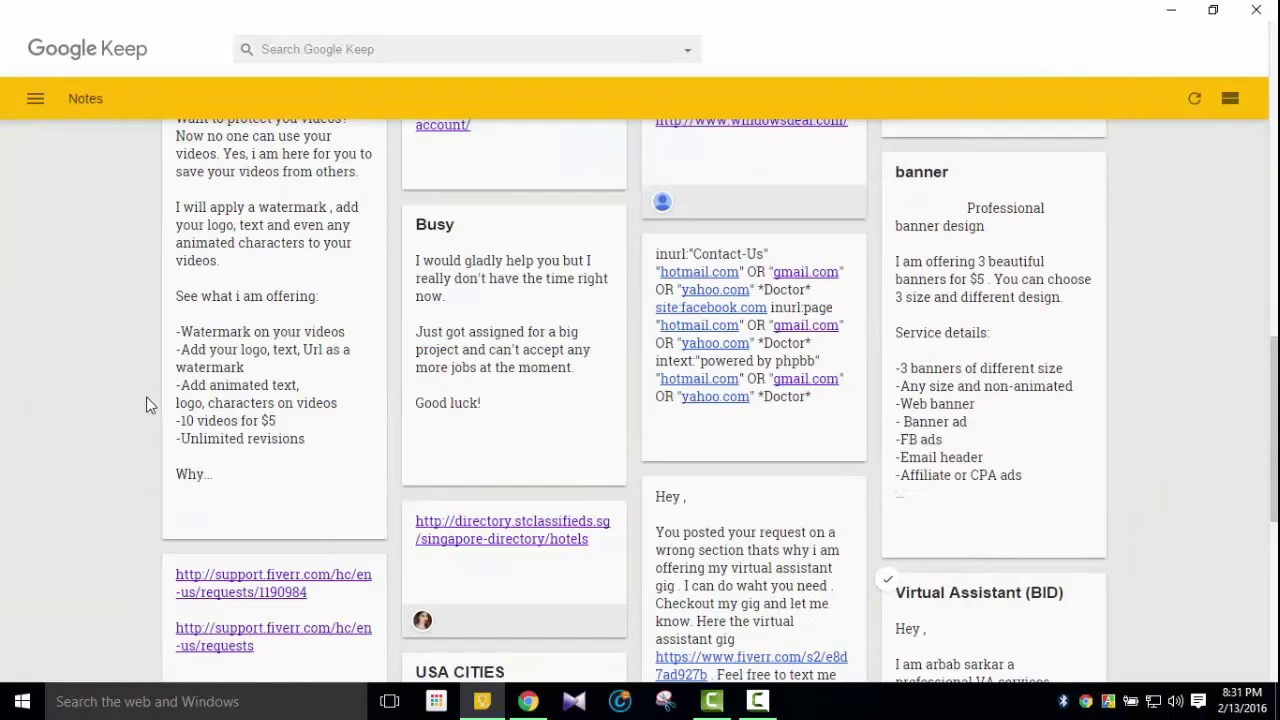
pyautogui.scroll(2, 146, 400)
pyautogui.scroll(3, 146, 404)
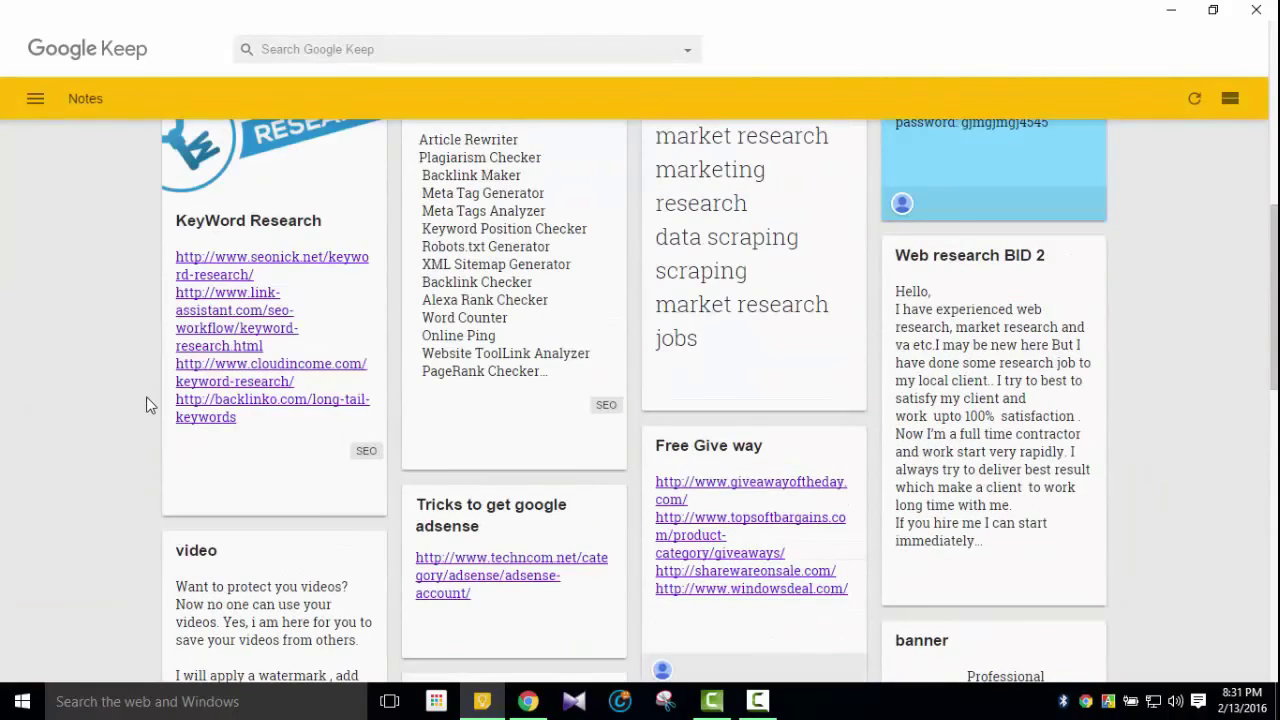
pyautogui.scroll(1, 1065, 422)
pyautogui.scroll(2, 1100, 422)
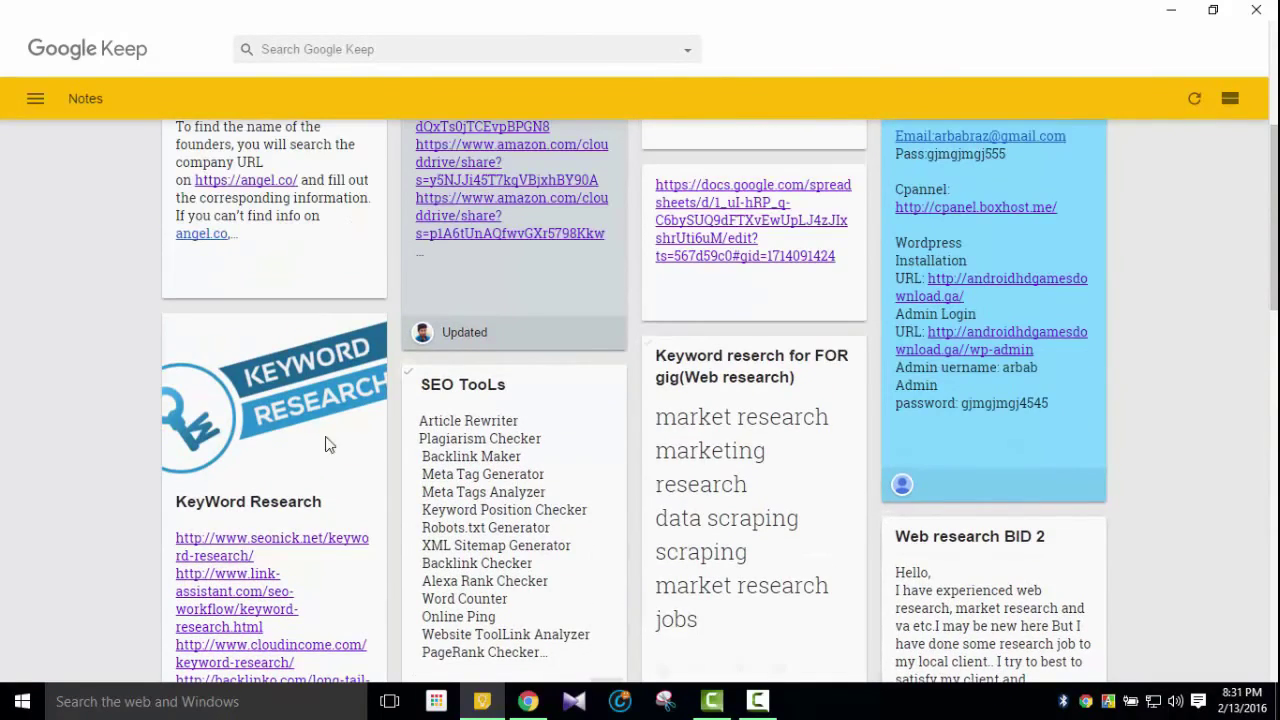
pyautogui.scroll(3, 214, 380)
pyautogui.scroll(-12, 140, 414)
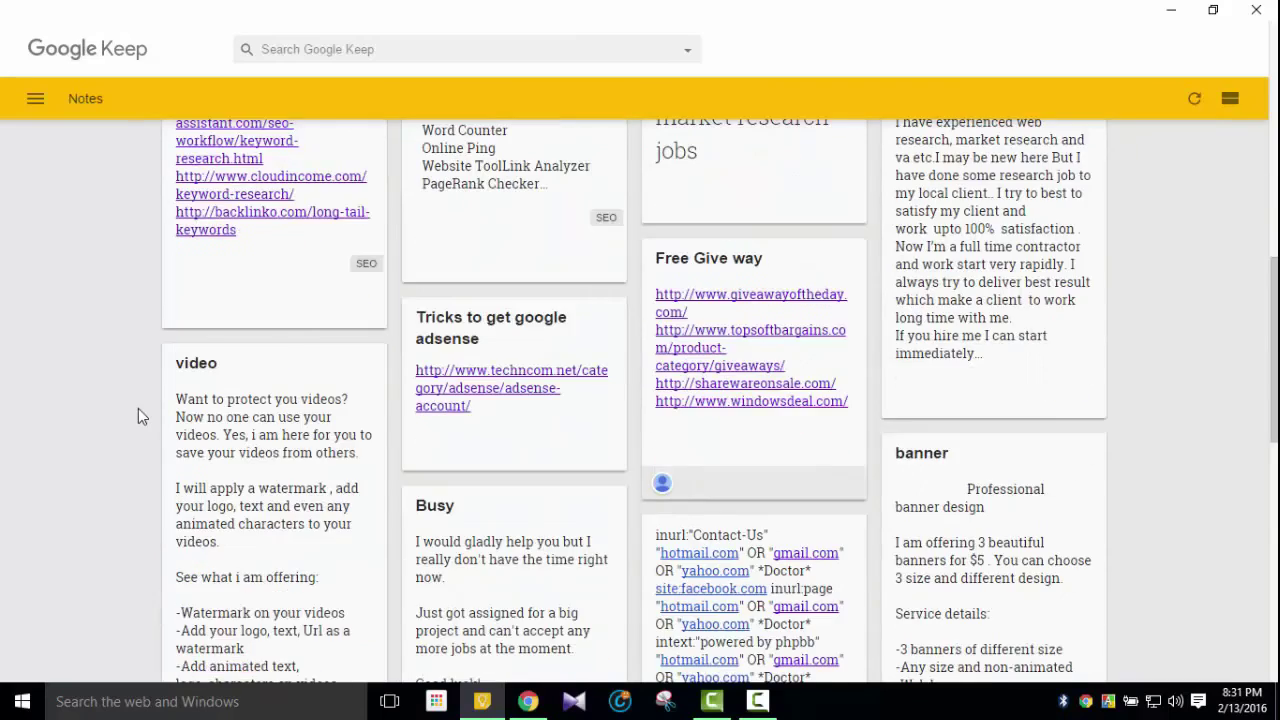
pyautogui.scroll(-4, 140, 406)
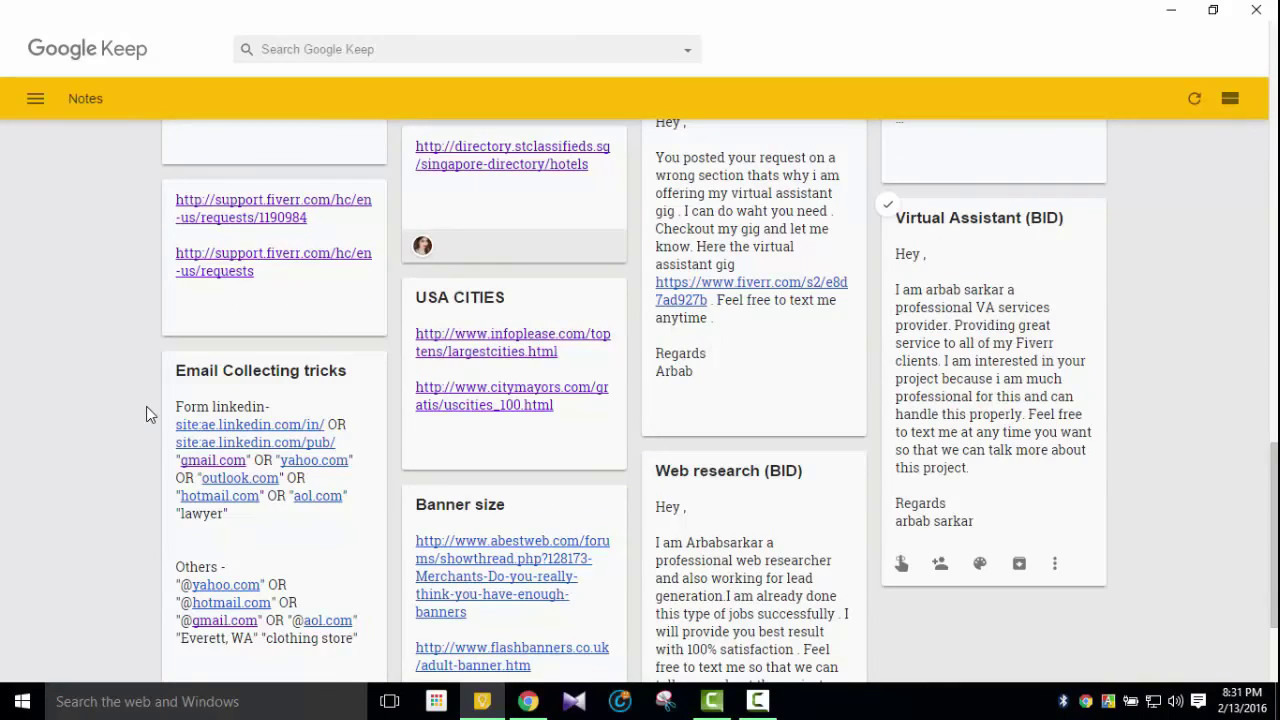
pyautogui.scroll(1, 146, 406)
pyautogui.scroll(-3, 146, 406)
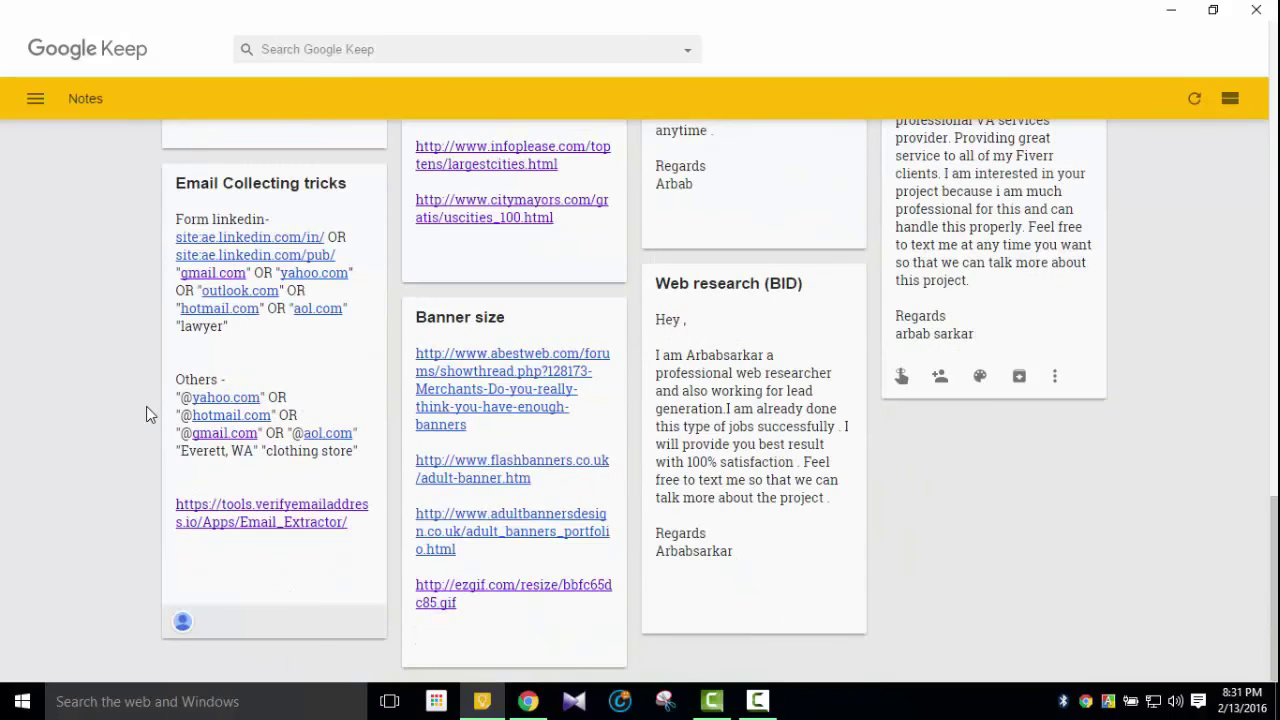
pyautogui.scroll(3, 146, 406)
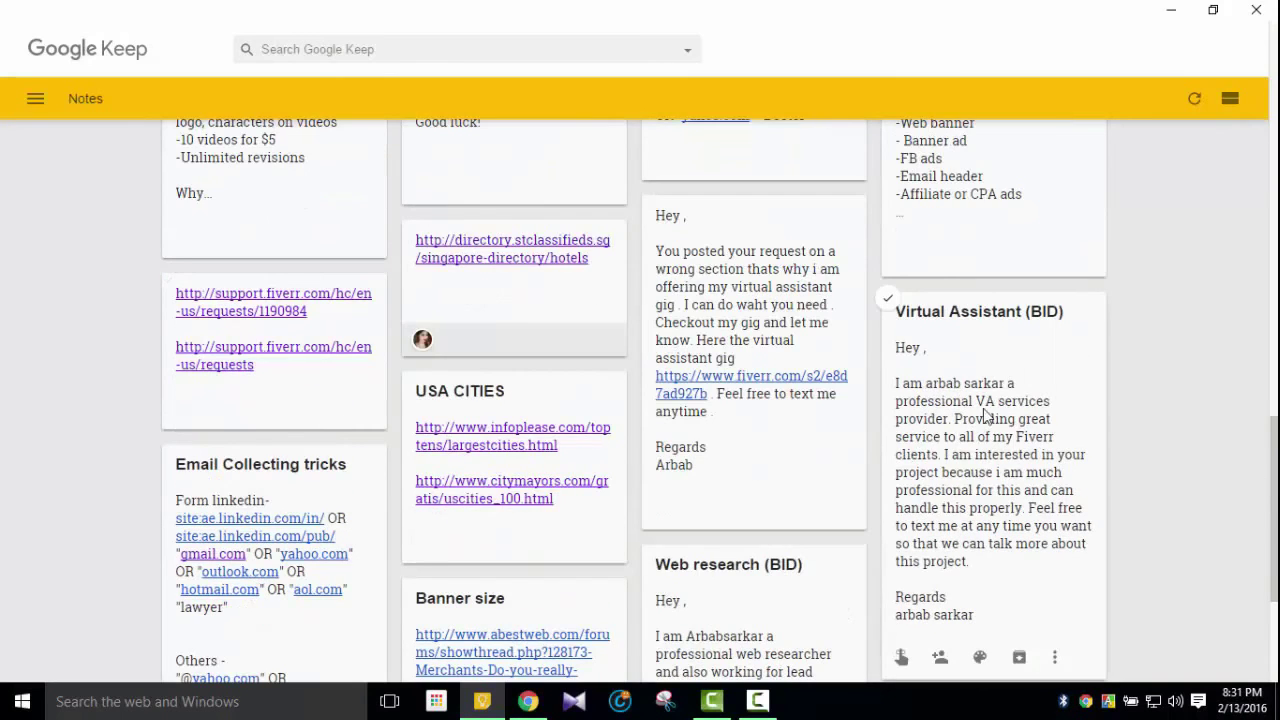
pyautogui.click(977, 411)
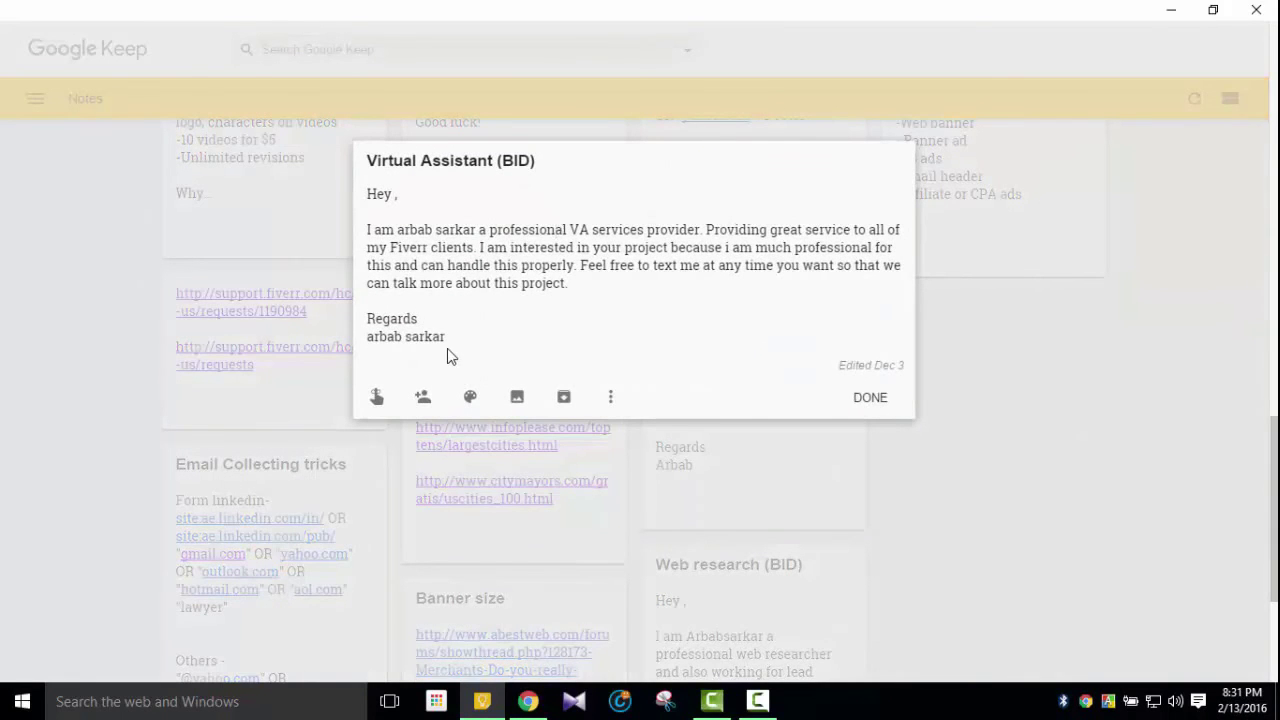
pyautogui.moveTo(449, 350); pyautogui.dragTo(358, 205)
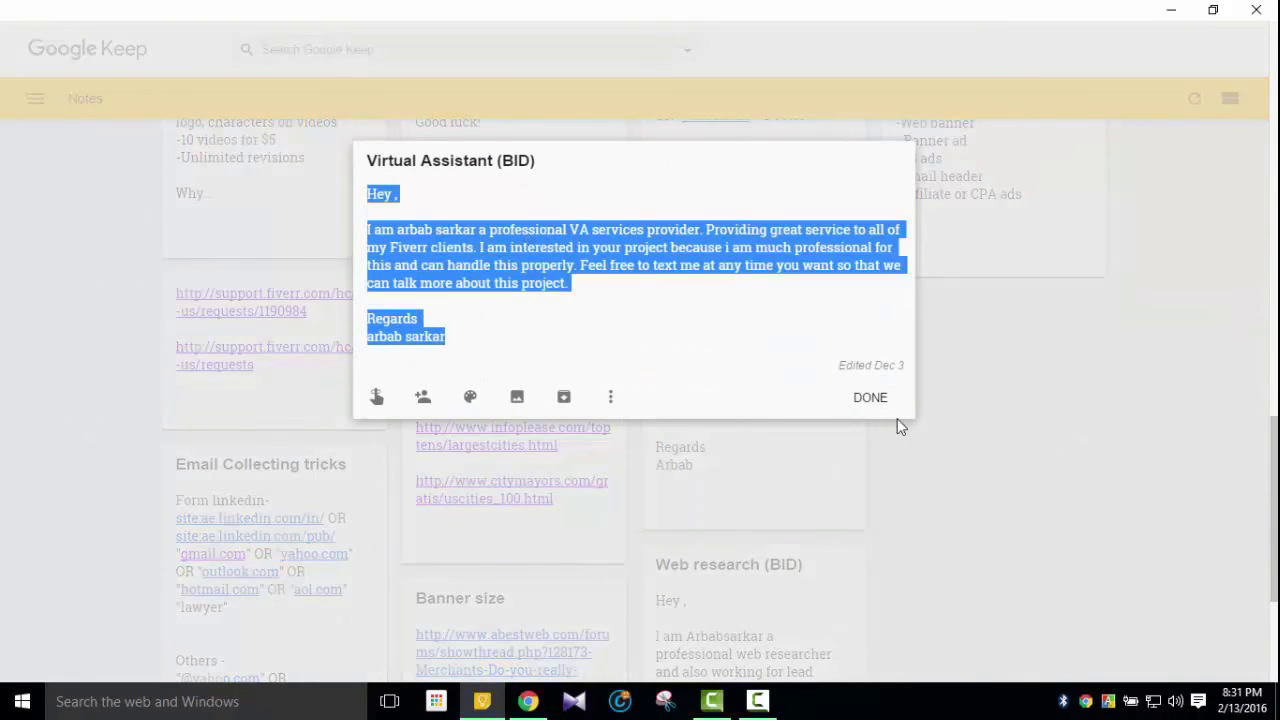
pyautogui.click(872, 399)
pyautogui.click(528, 701)
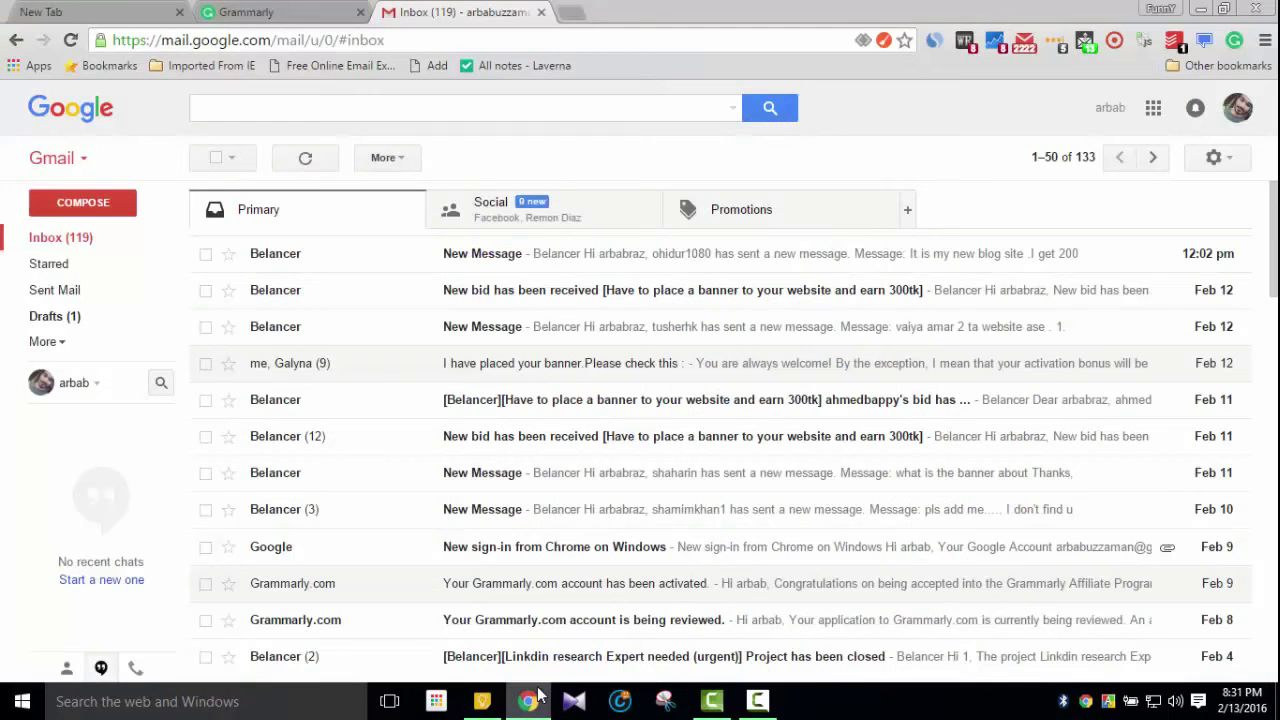
# Paste the copied bid letter into a new Grammarly document
pyautogui.click(278, 14)
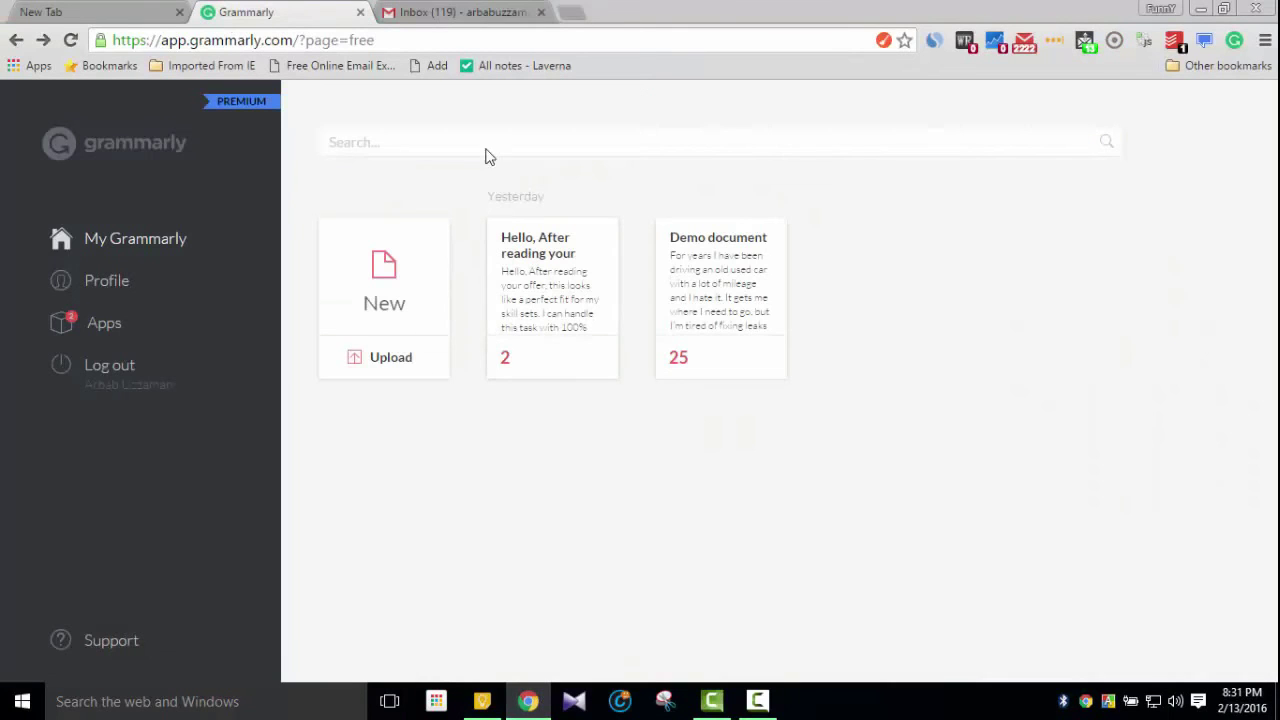
pyautogui.click(387, 291)
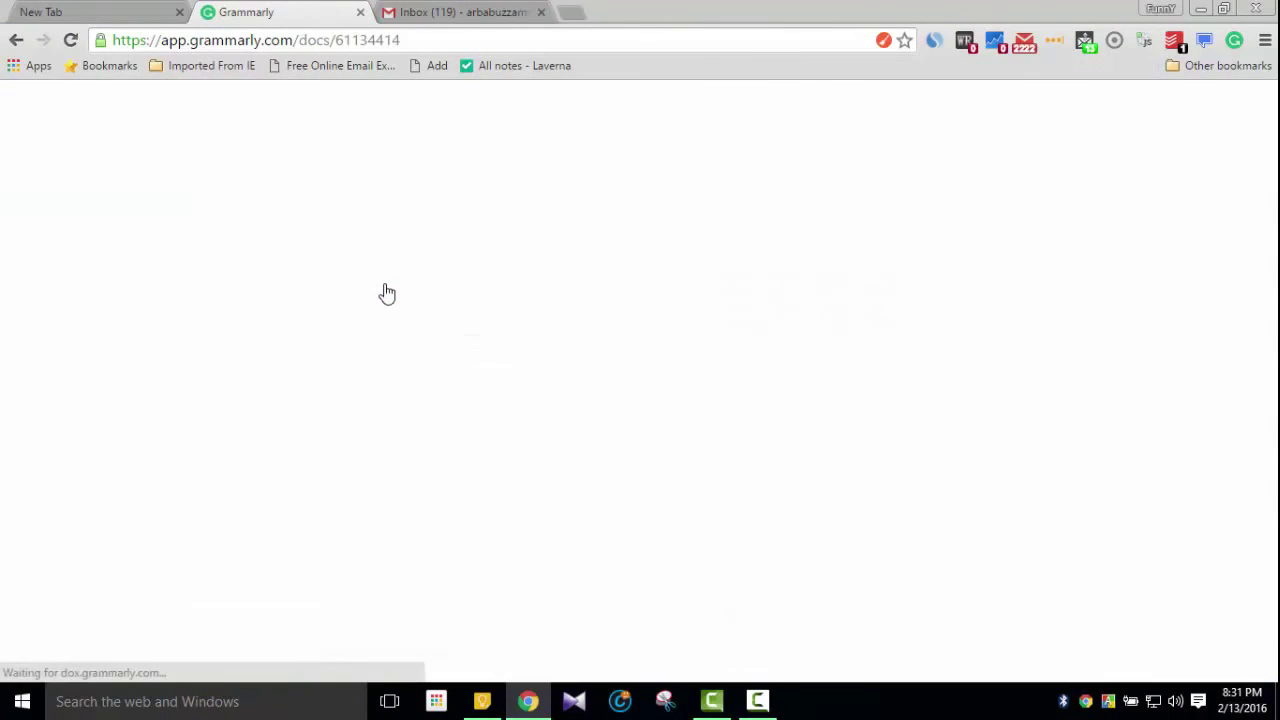
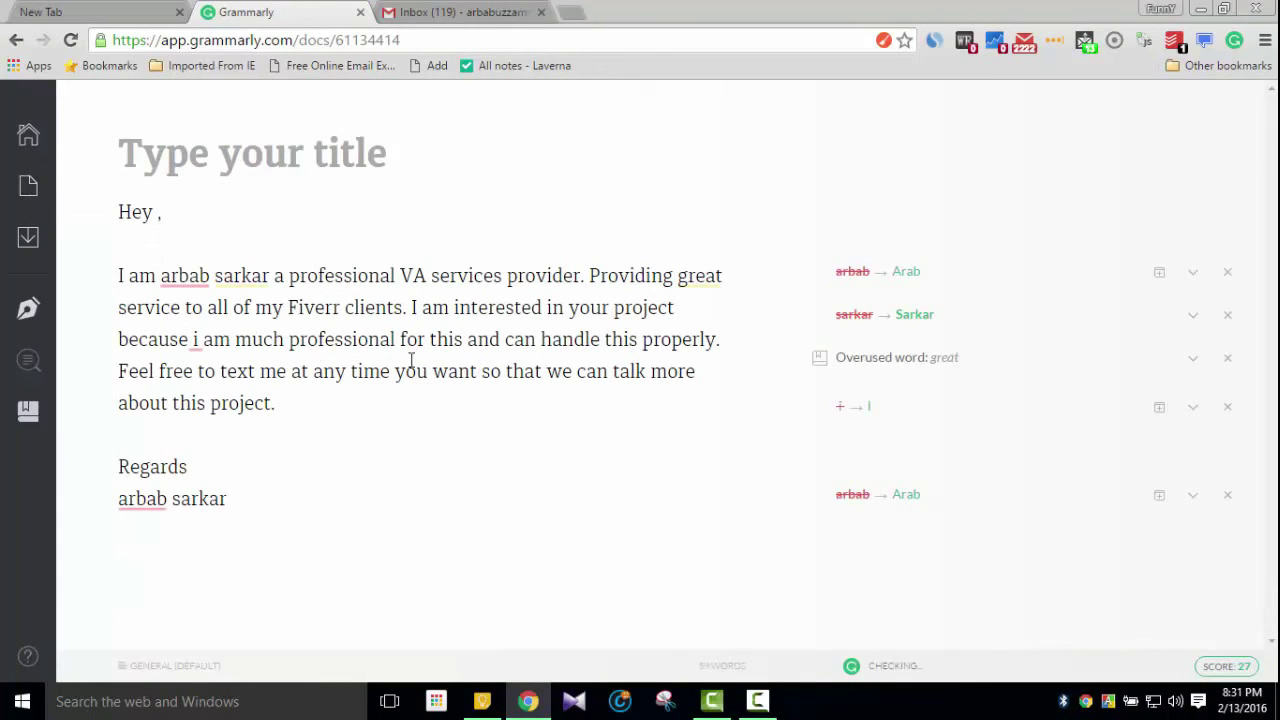
# Capitalise the surname, fix i to I, dismiss the first-name flag, and replace great with excellent
pyautogui.click(235, 277)
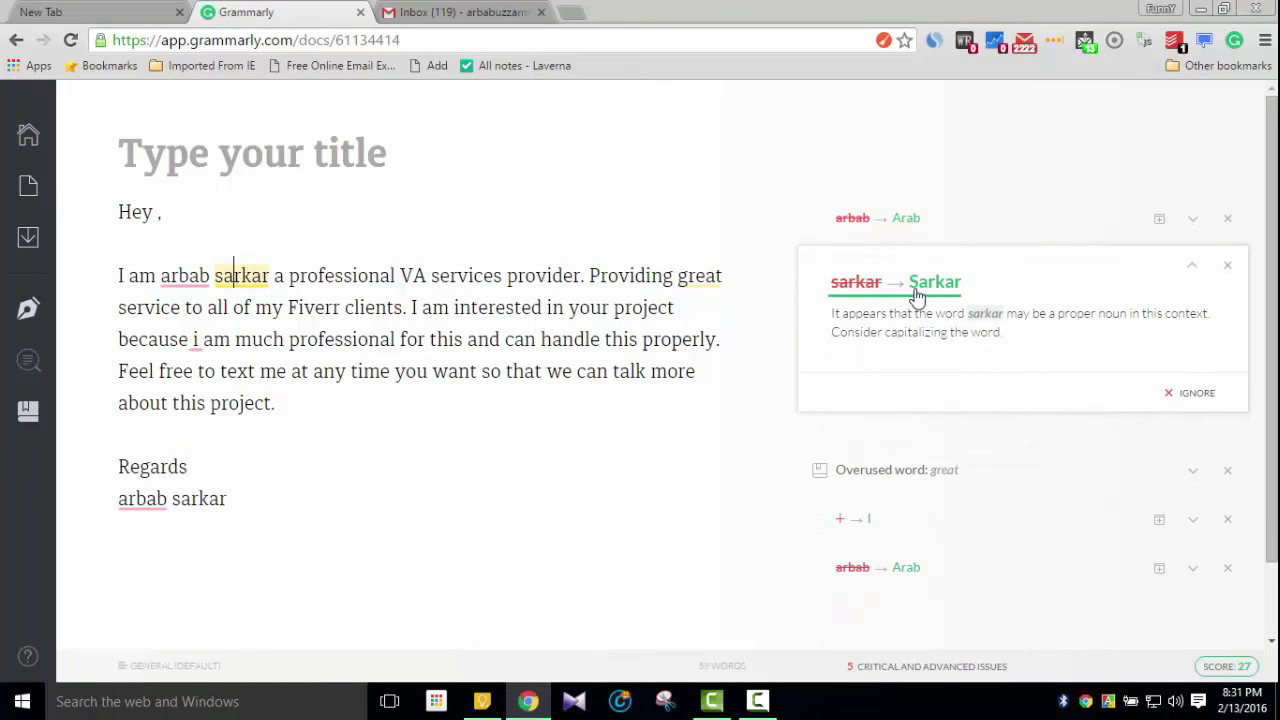
pyautogui.click(918, 283)
pyautogui.click(196, 341)
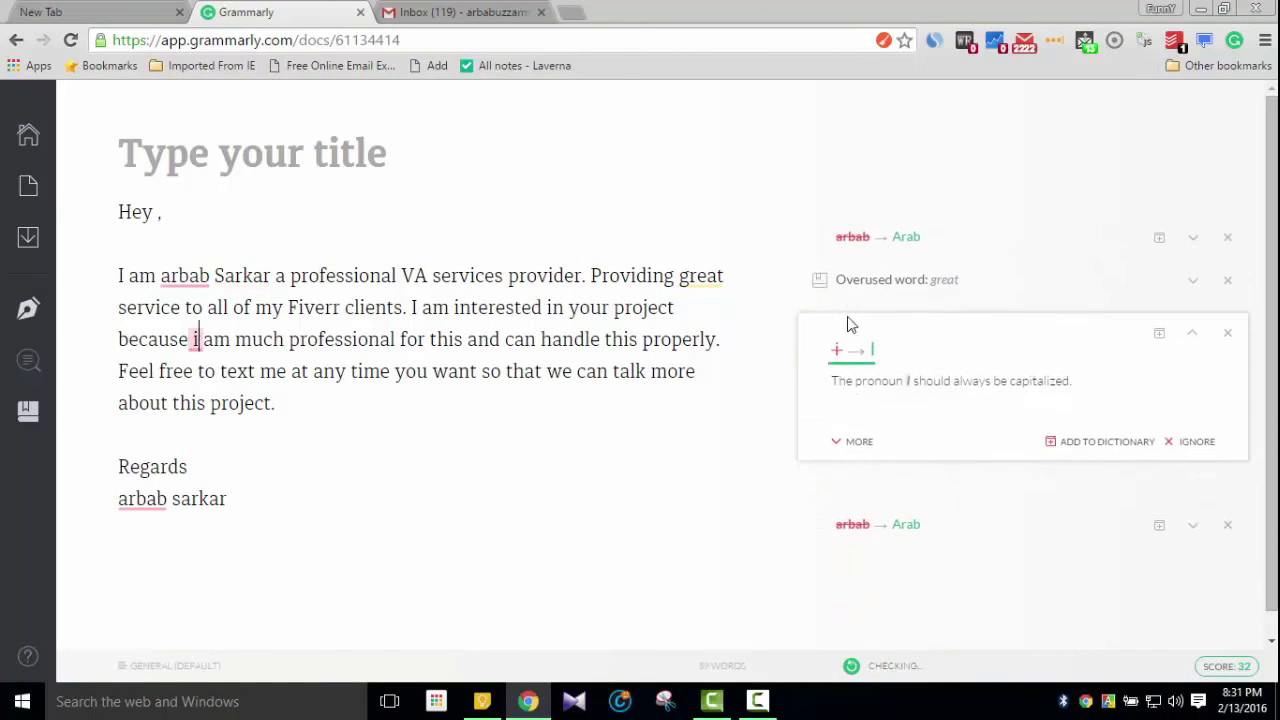
pyautogui.click(870, 348)
pyautogui.click(156, 498)
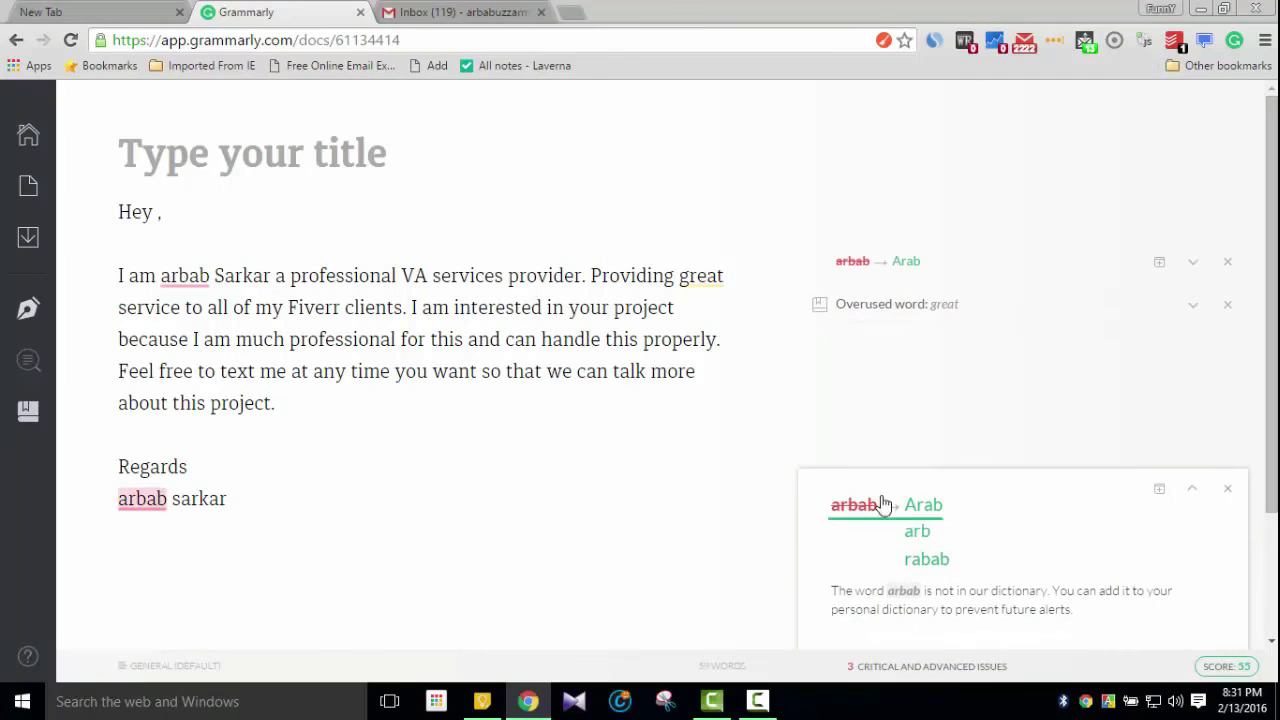
pyautogui.click(360, 458)
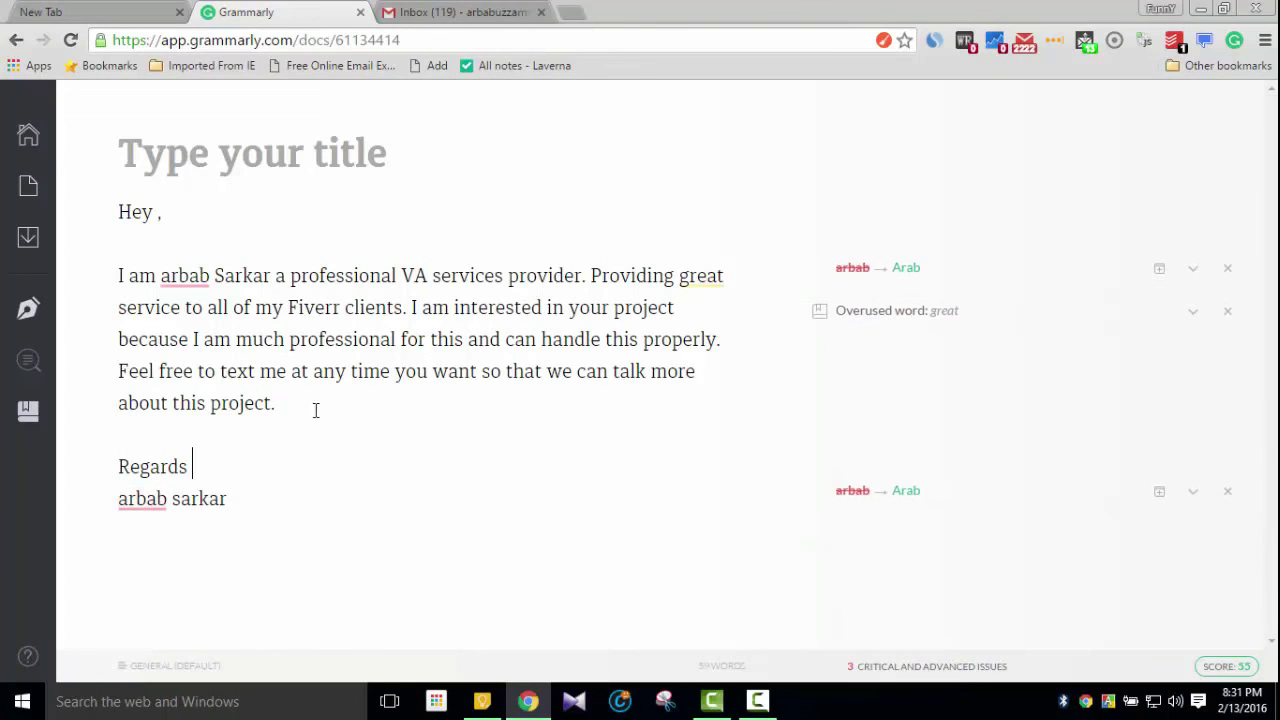
pyautogui.click(700, 274)
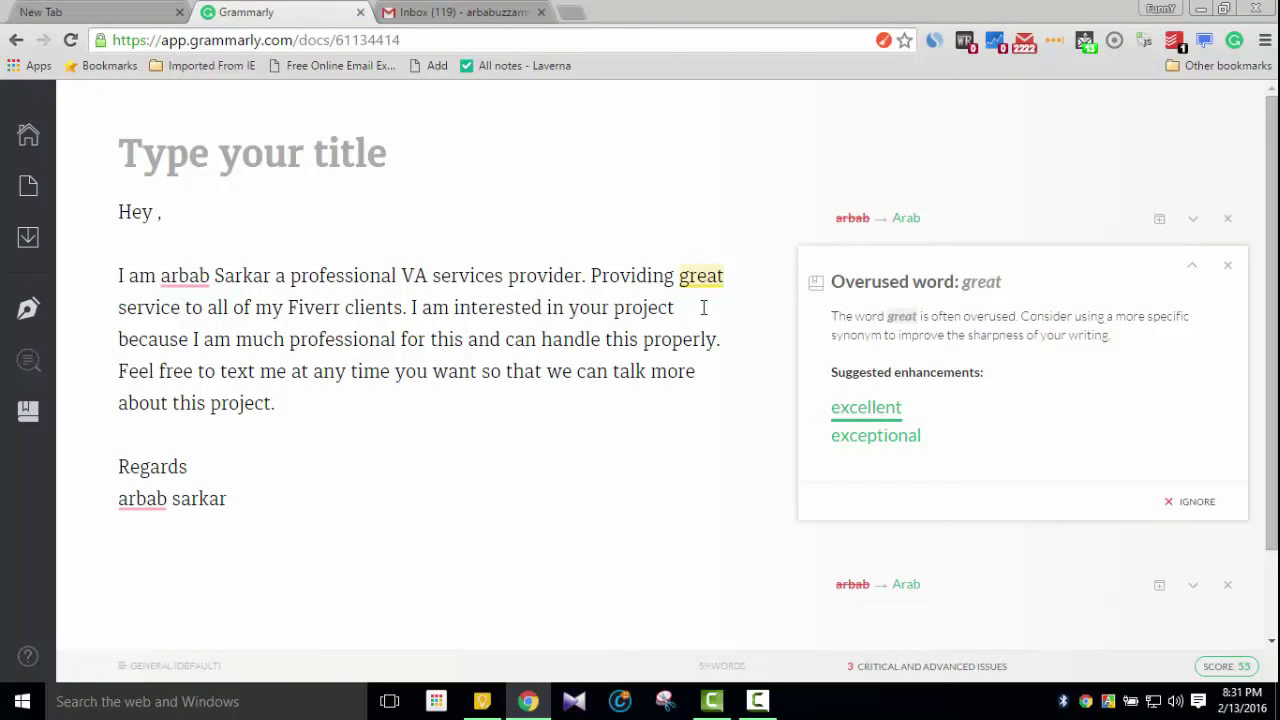
pyautogui.click(864, 408)
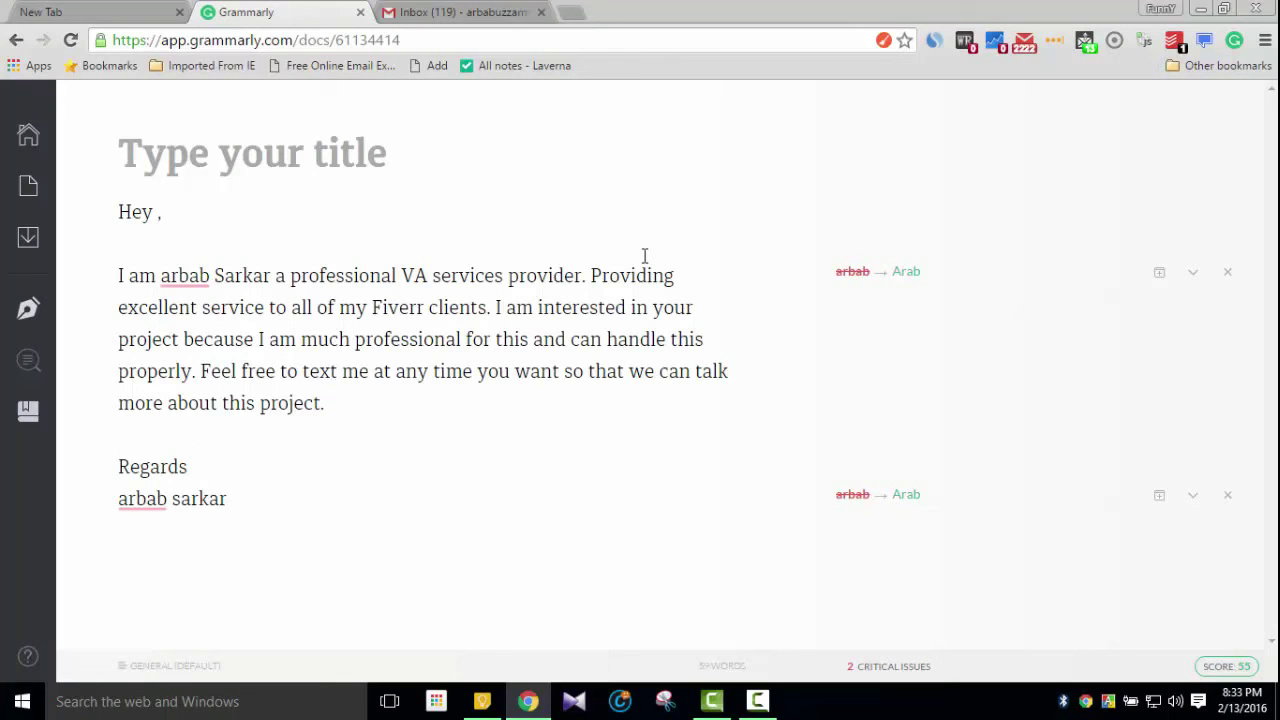
pyautogui.click(766, 704)
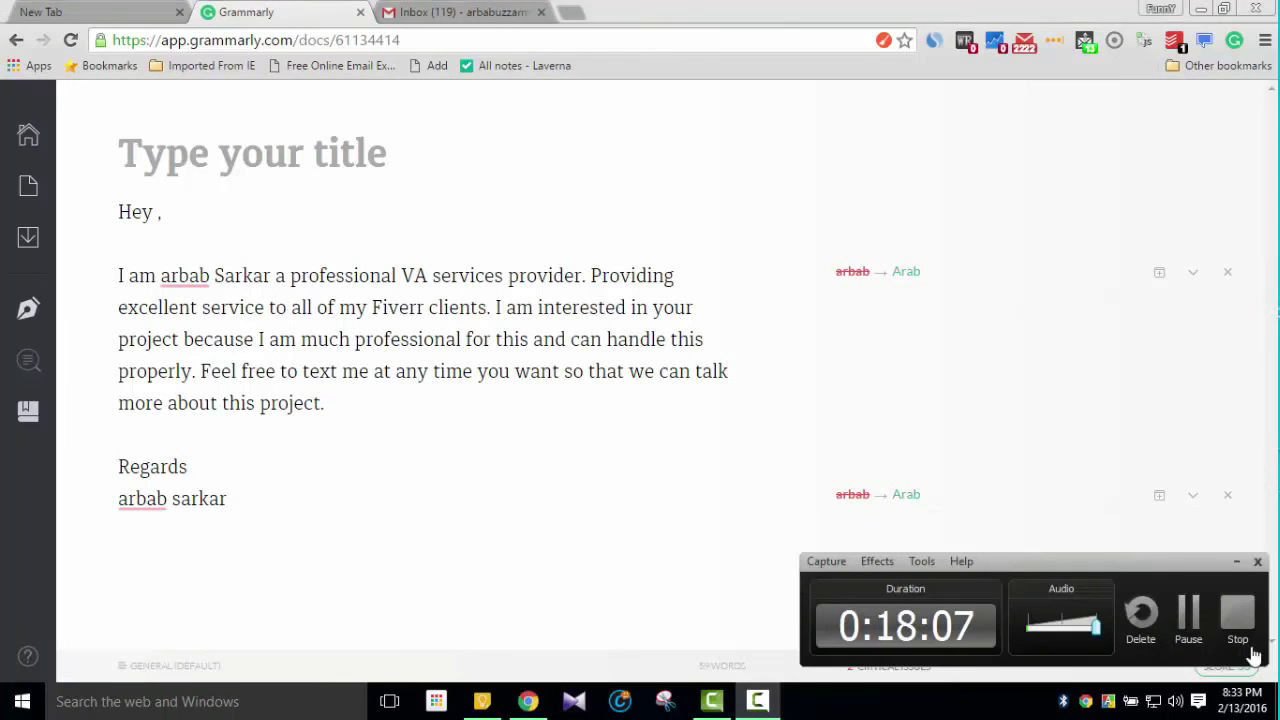